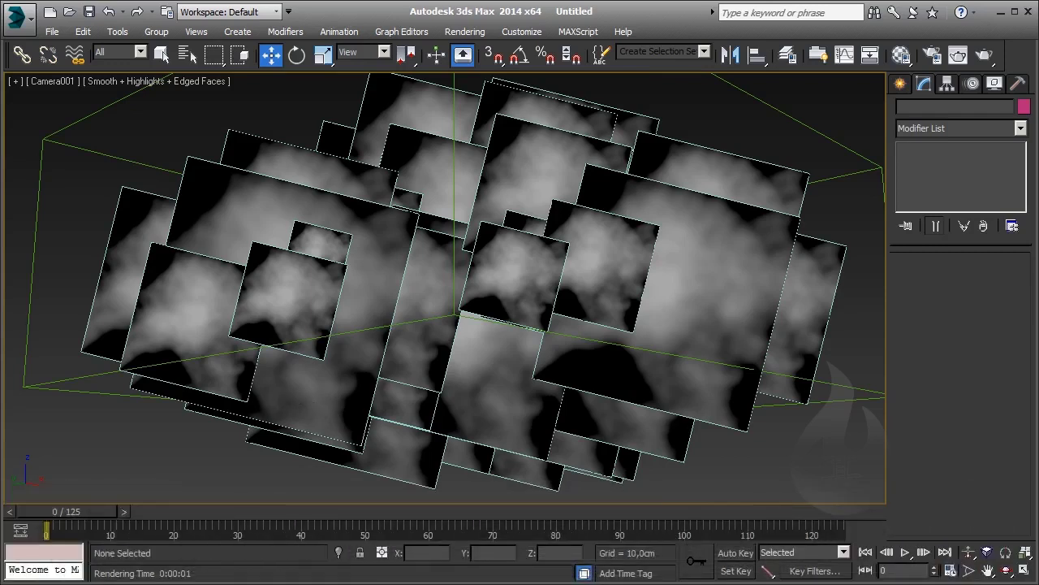
- Switch Camera001 to Perspective and zoom out to frame the box, planes and camera
key(p)
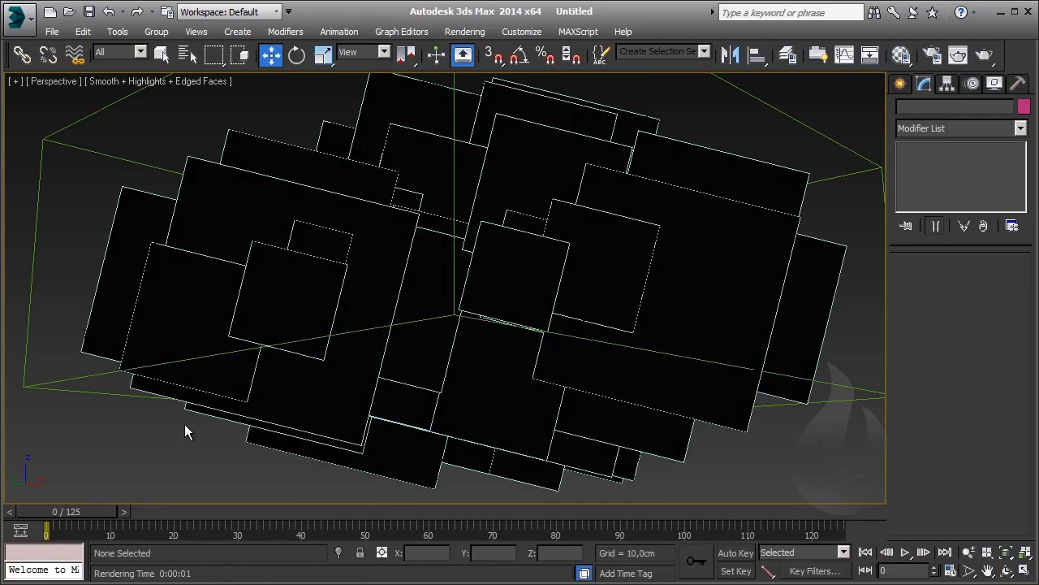
alt+middle_drag(262, 362, 284, 383)
scroll(285, 384, down, 10)
mouse_move(460, 351)
alt+middle_down()
mouse_move(402, 402)
mouse_move(351, 392)
mouse_move(431, 338)
mouse_move(577, 333)
alt+middle_up()
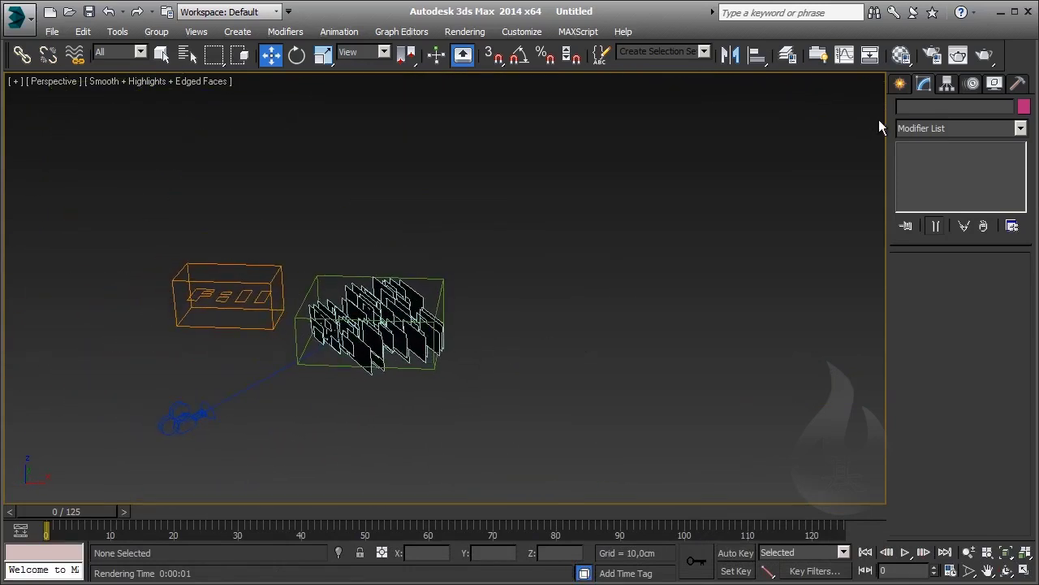
- Create a standard Target Spot light aimed at the particle planes
click(900, 85)
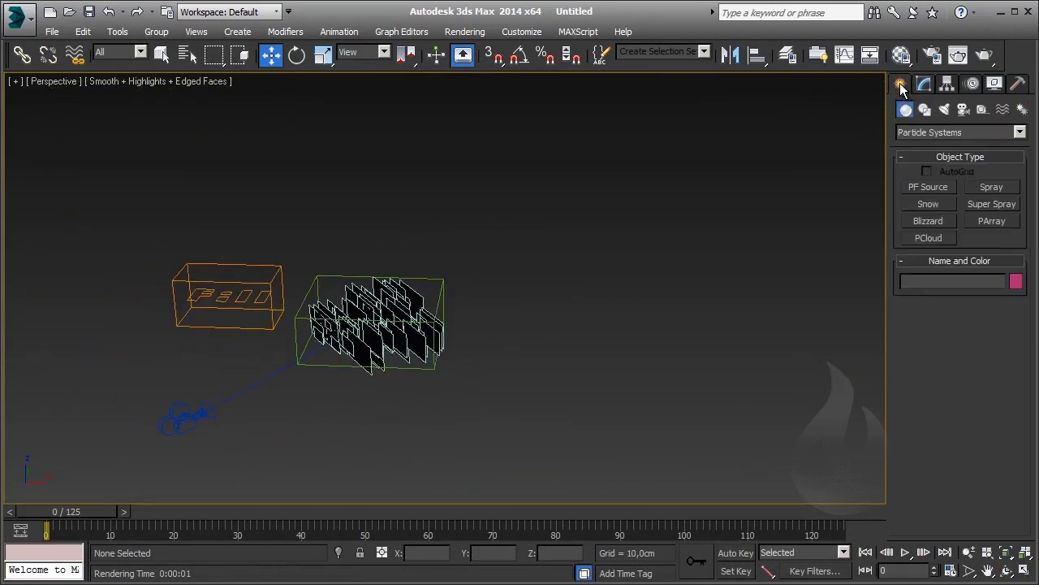
click(944, 109)
click(954, 133)
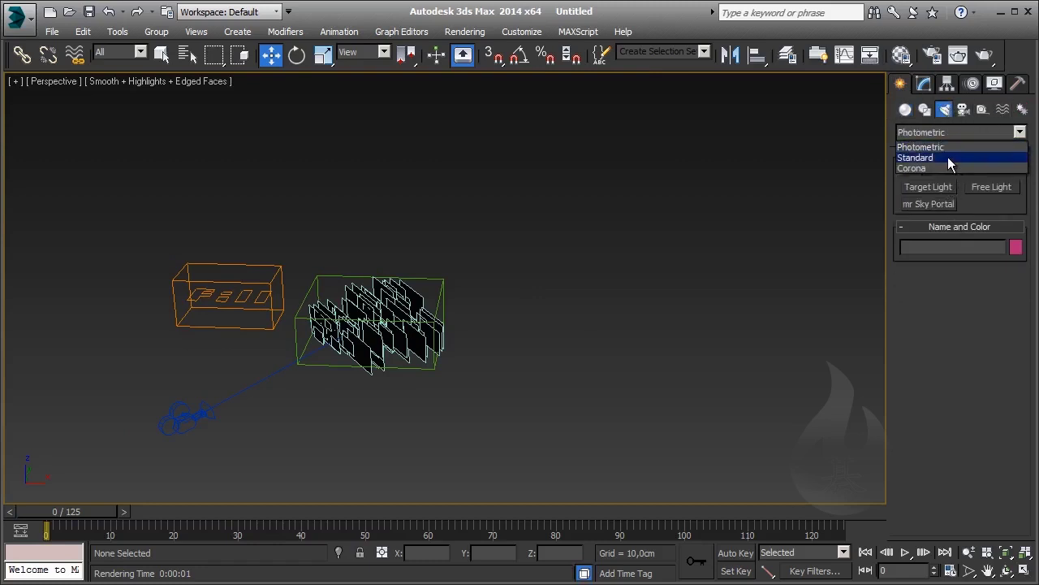
click(934, 155)
click(929, 187)
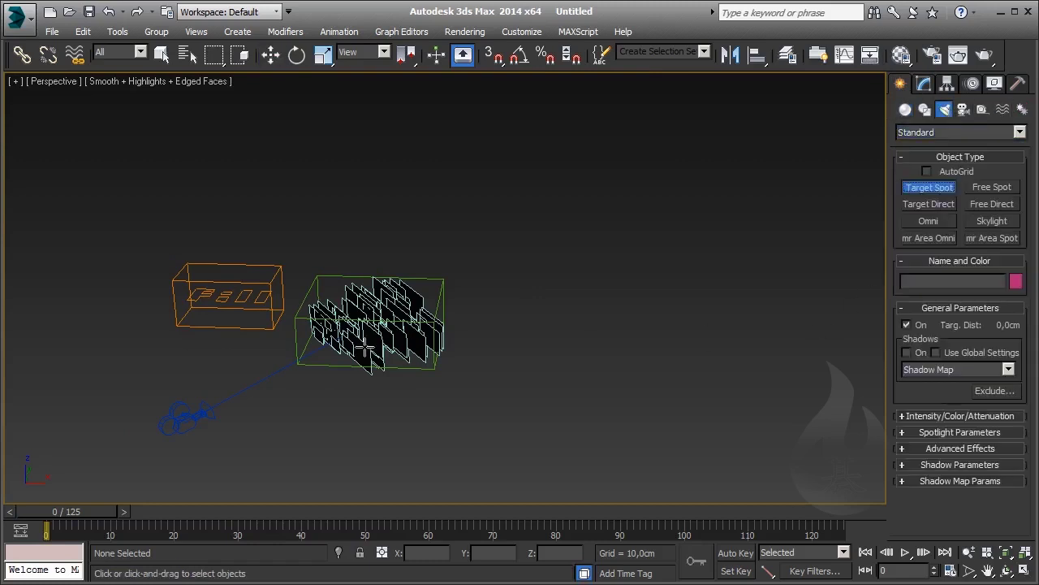
mouse_move(751, 463)
mouse_down()
mouse_move(284, 229)
mouse_move(358, 114)
mouse_up()
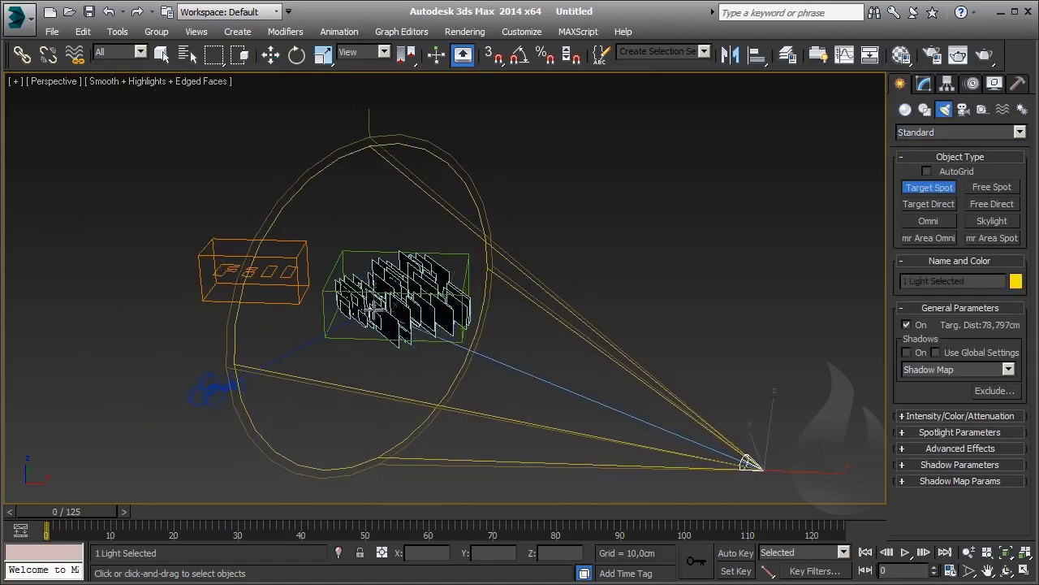
right_click(358, 114)
- Raise the spotlight high above the scene and slide it sideways along X
middle_drag(691, 329, 626, 333)
drag(680, 428, 687, 82)
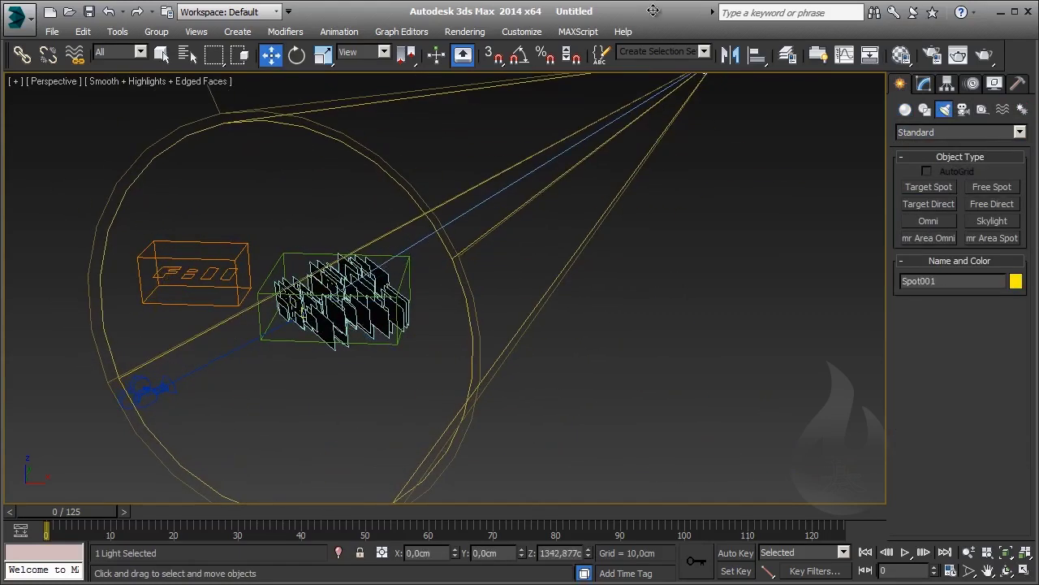
middle_drag(687, 82, 615, 318)
scroll(615, 321, down, 3)
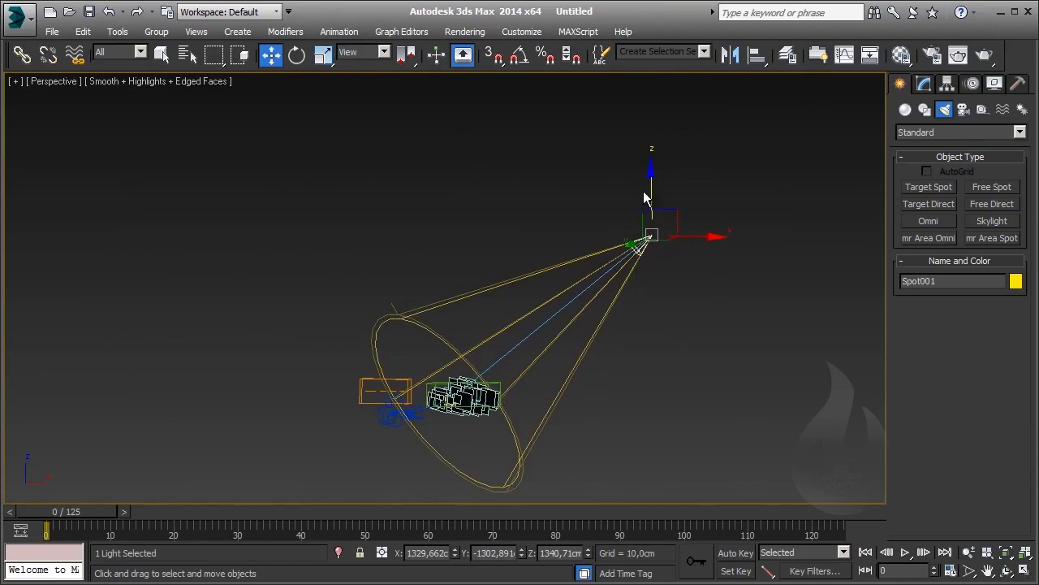
drag(644, 197, 689, 419)
alt+middle_drag(688, 419, 568, 337)
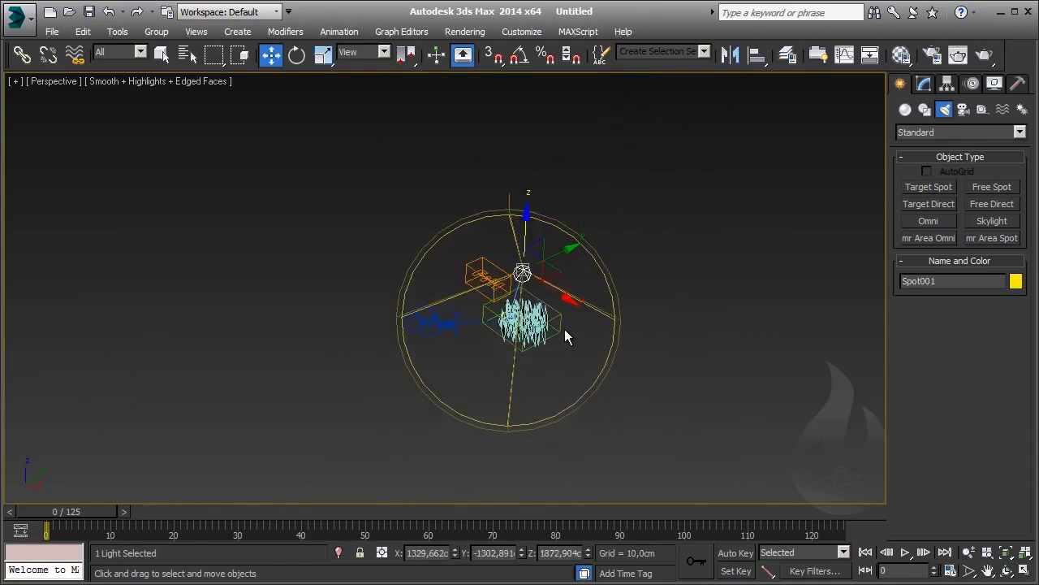
drag(568, 337, 542, 374)
mouse_move(543, 373)
alt+middle_down()
mouse_move(718, 325)
mouse_move(506, 306)
alt+middle_up()
scroll(455, 285, up, 5)
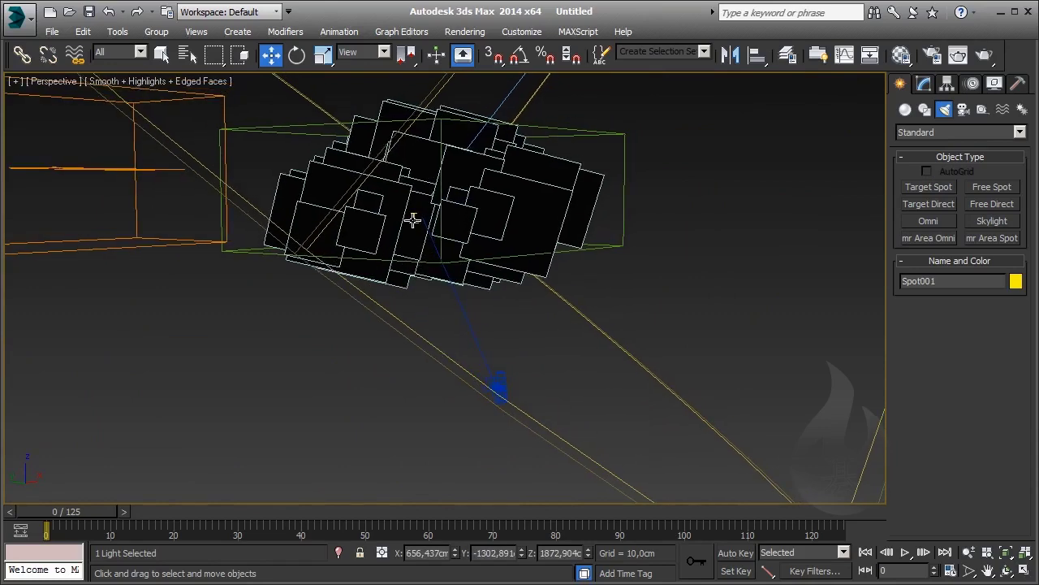
- Lower the spotlight's target below the particle planes
click(413, 220)
drag(413, 213, 399, 372)
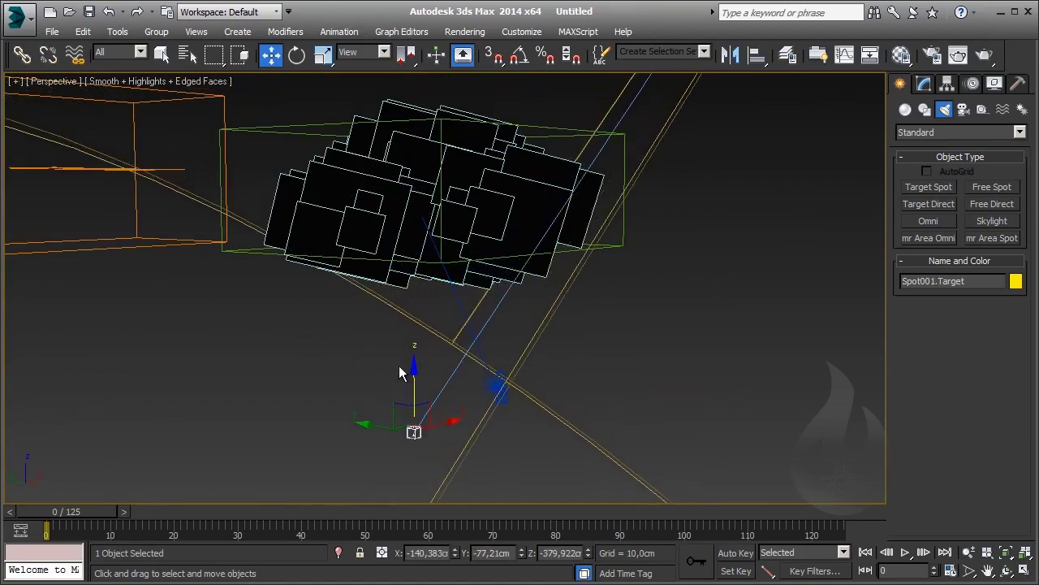
scroll(400, 373, down, 10)
mouse_move(552, 320)
alt+middle_down()
mouse_move(510, 371)
mouse_move(594, 120)
alt+middle_up()
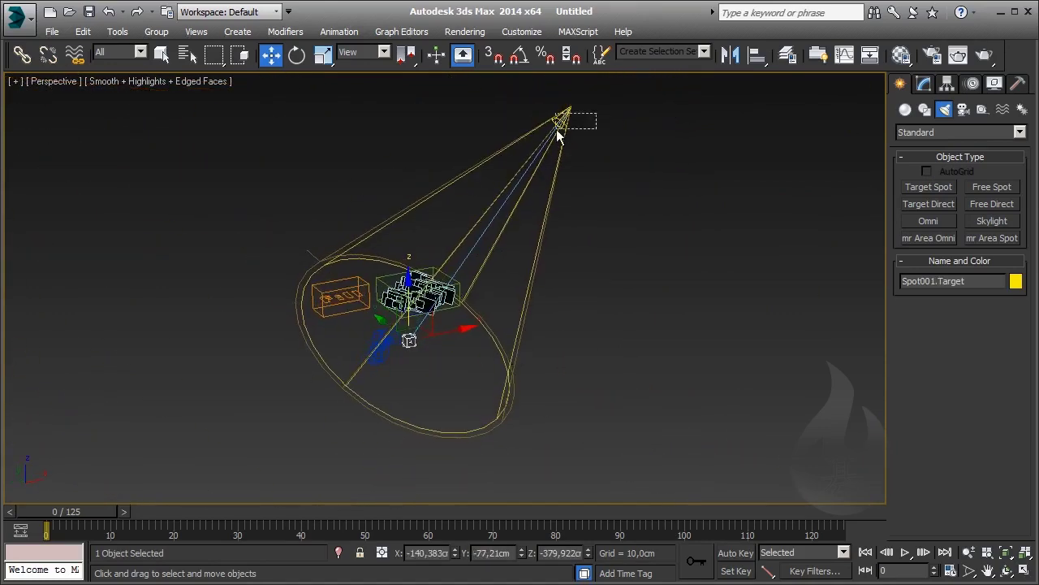
- Add Spot001 to the Lights layer in the Layer Manager
click(557, 128)
click(787, 54)
click(375, 284)
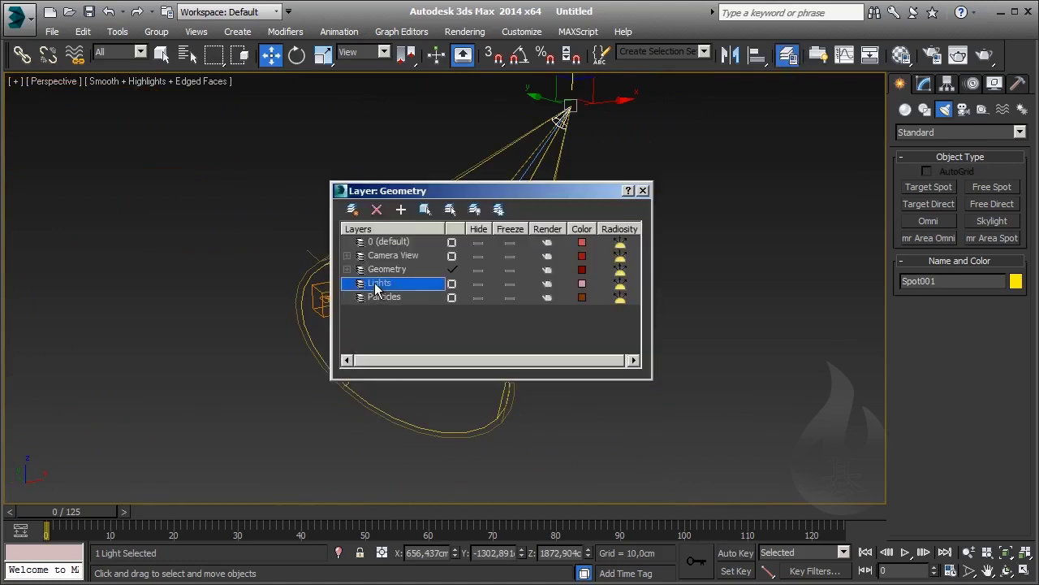
click(400, 209)
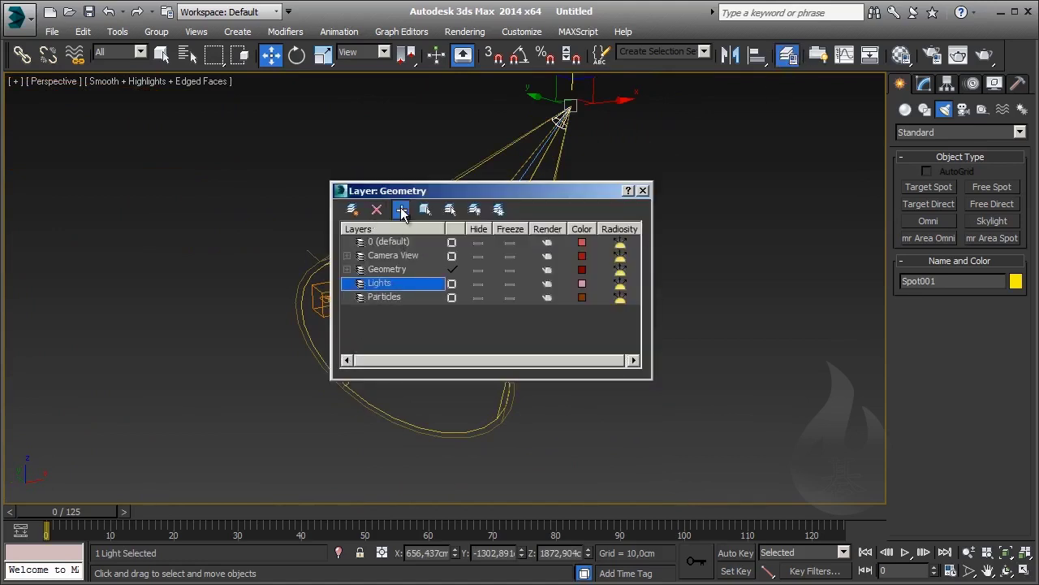
click(644, 191)
click(649, 251)
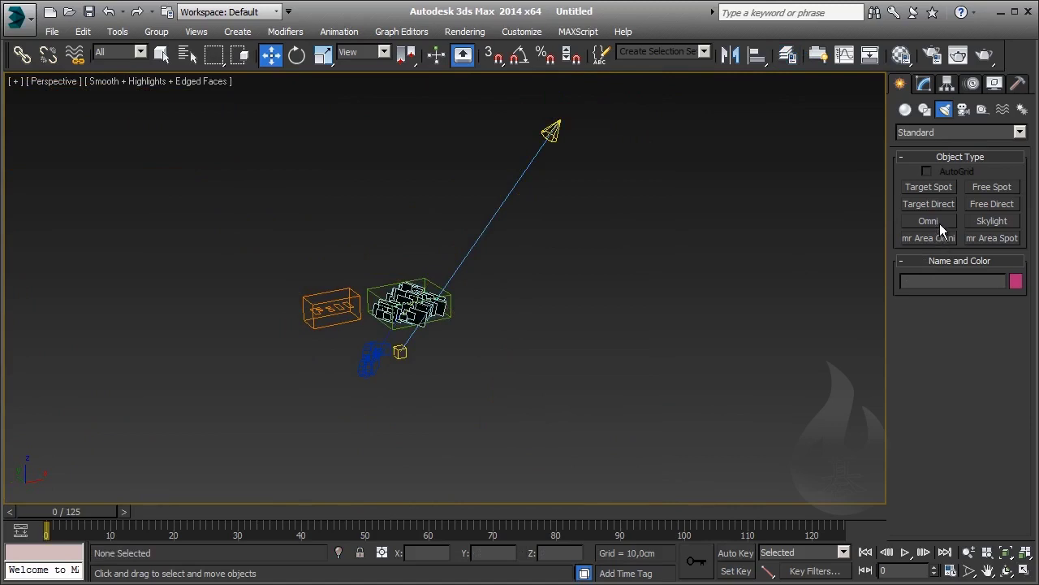
- Place a standard Omni light in the scene near the planes
click(550, 134)
click(772, 203)
click(932, 222)
middle_drag(390, 455, 430, 406)
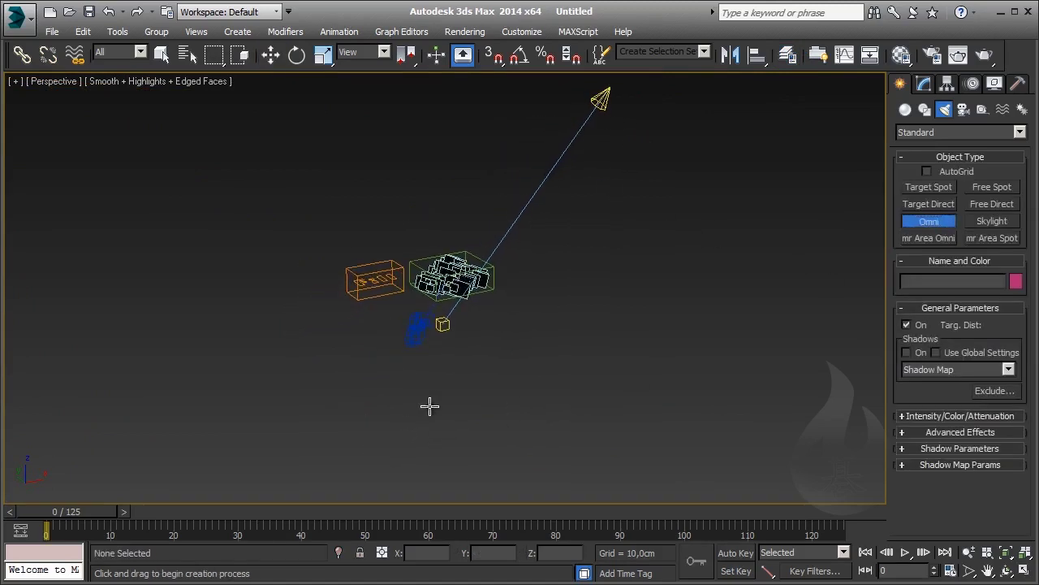
click(431, 389)
- Move the omni light toward the planes, down below them, and sideways
key(w)
mouse_move(547, 341)
alt+middle_down()
mouse_move(497, 382)
mouse_move(453, 396)
alt+middle_up()
drag(453, 396, 615, 278)
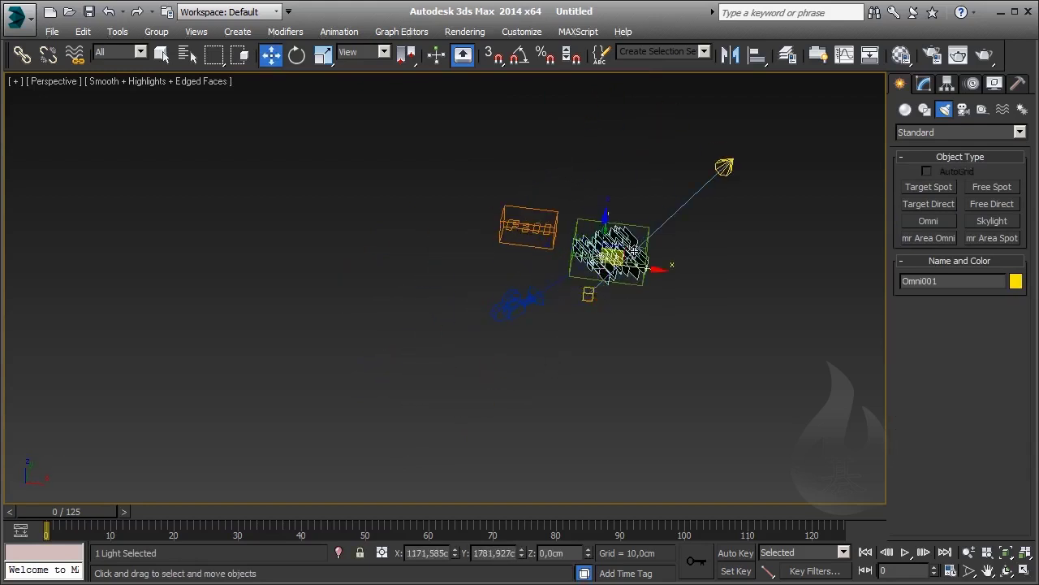
drag(615, 278, 621, 383)
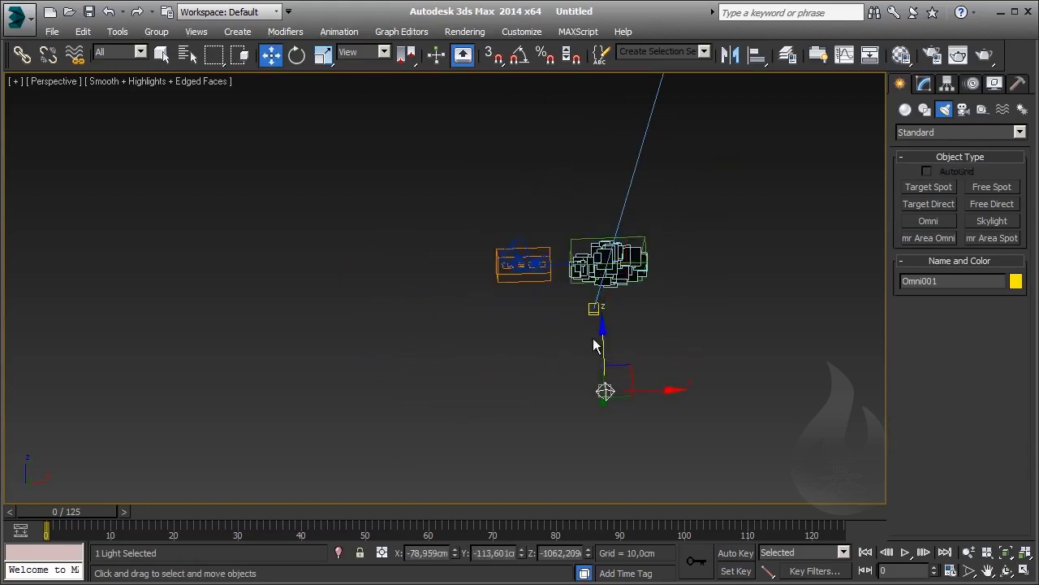
mouse_move(621, 387)
alt+middle_down()
mouse_move(638, 403)
mouse_move(633, 385)
alt+middle_up()
drag(634, 385, 545, 343)
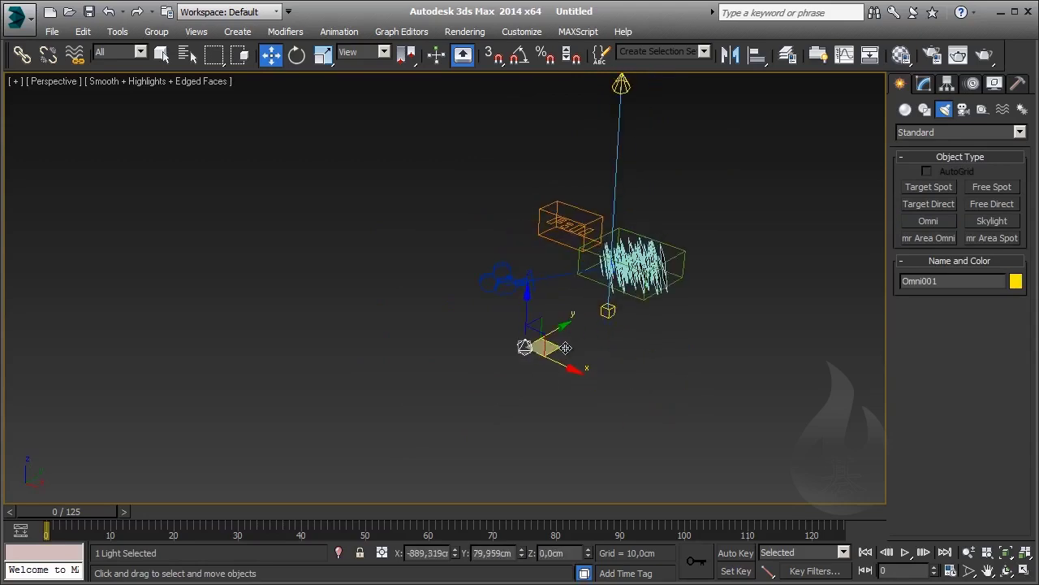
mouse_move(627, 355)
alt+middle_down()
mouse_move(717, 304)
mouse_move(704, 366)
mouse_move(607, 332)
mouse_move(594, 351)
alt+middle_up()
- Reposition the omni light in the Top view
key(t)
scroll(445, 284, down, 5)
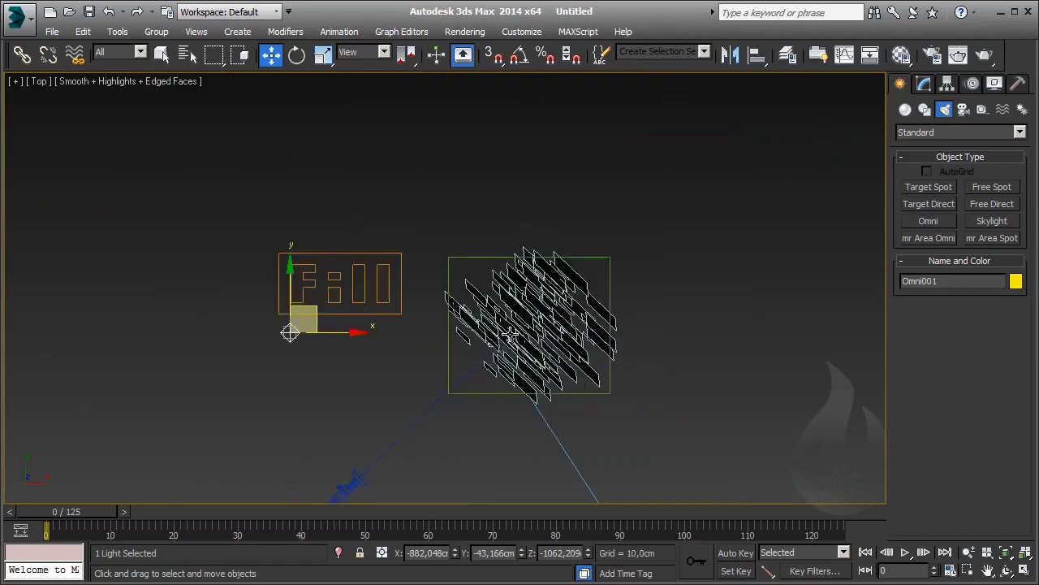
scroll(445, 284, up, 2)
mouse_move(382, 272)
mouse_down()
mouse_move(449, 332)
mouse_move(472, 318)
mouse_up()
middle_drag(739, 325, 702, 327)
click(466, 430)
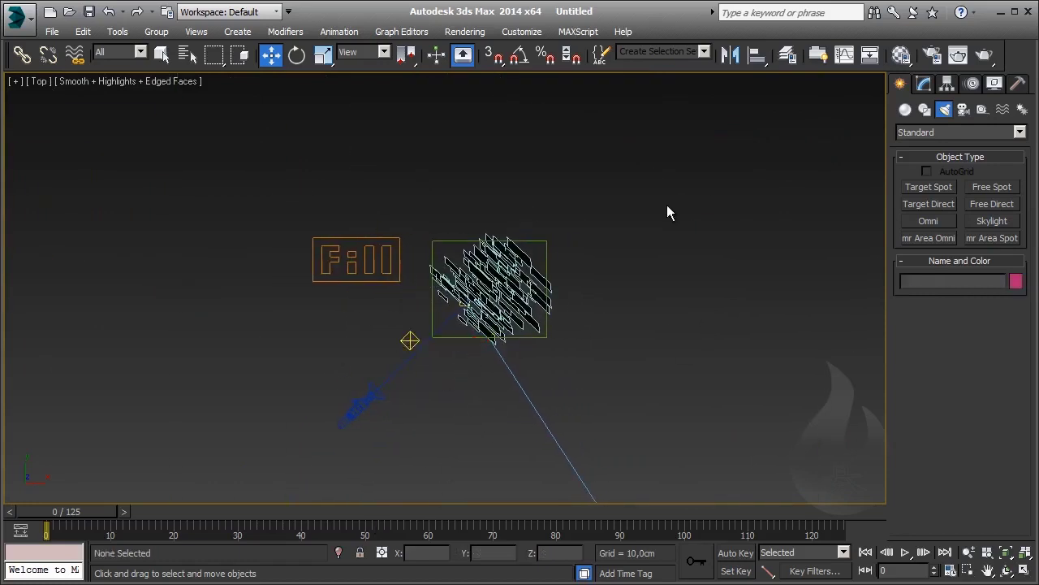
middle_drag(713, 427, 680, 423)
- Raise the omni light to about 285 cm in the Perspective view
key(p)
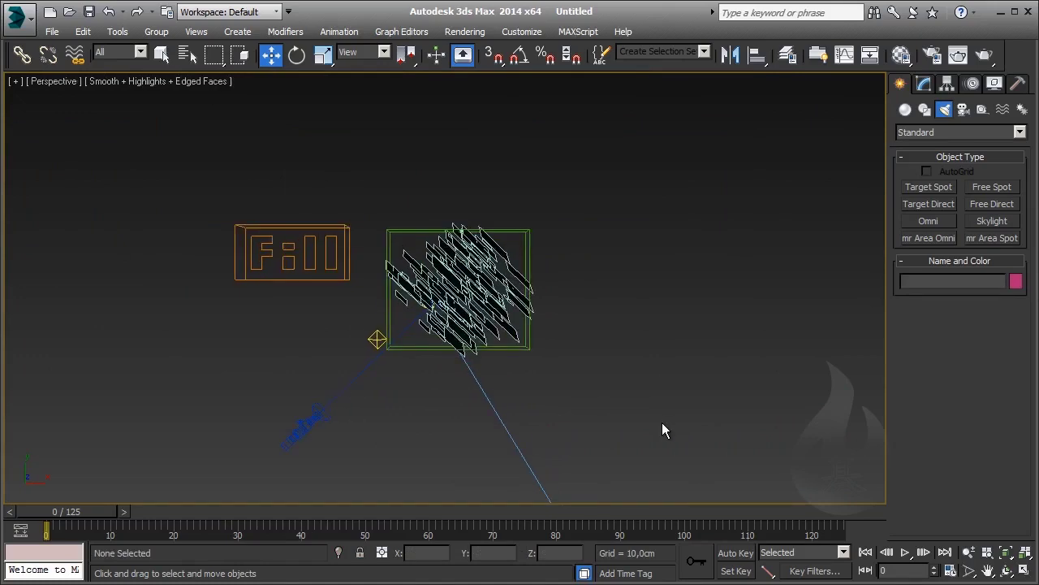
mouse_move(542, 414)
alt+middle_down()
mouse_move(571, 323)
mouse_move(543, 286)
alt+middle_up()
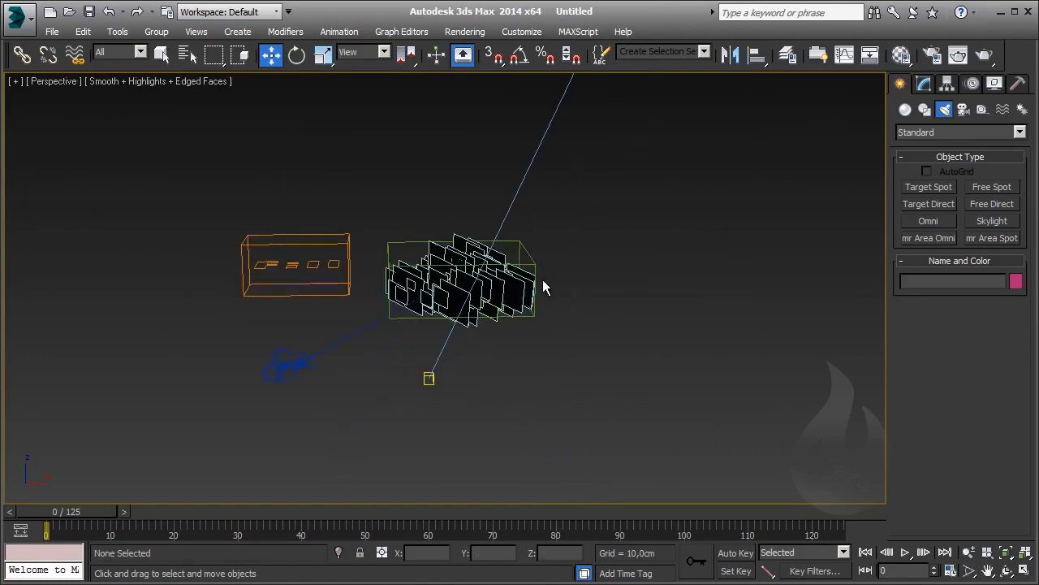
scroll(511, 355, down, 3)
click(471, 374)
drag(465, 357, 464, 300)
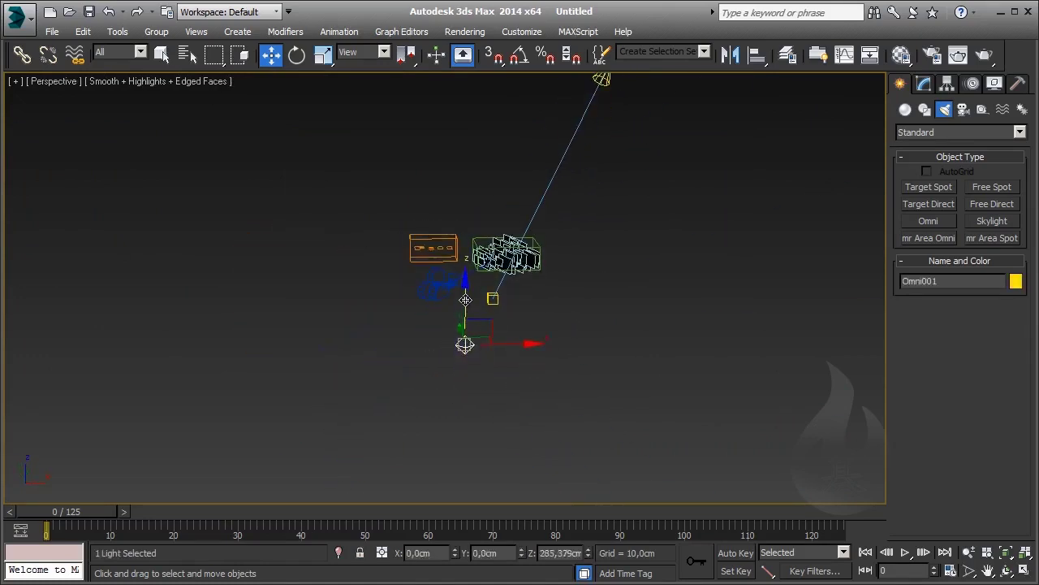
middle_drag(620, 232, 623, 277)
click(623, 277)
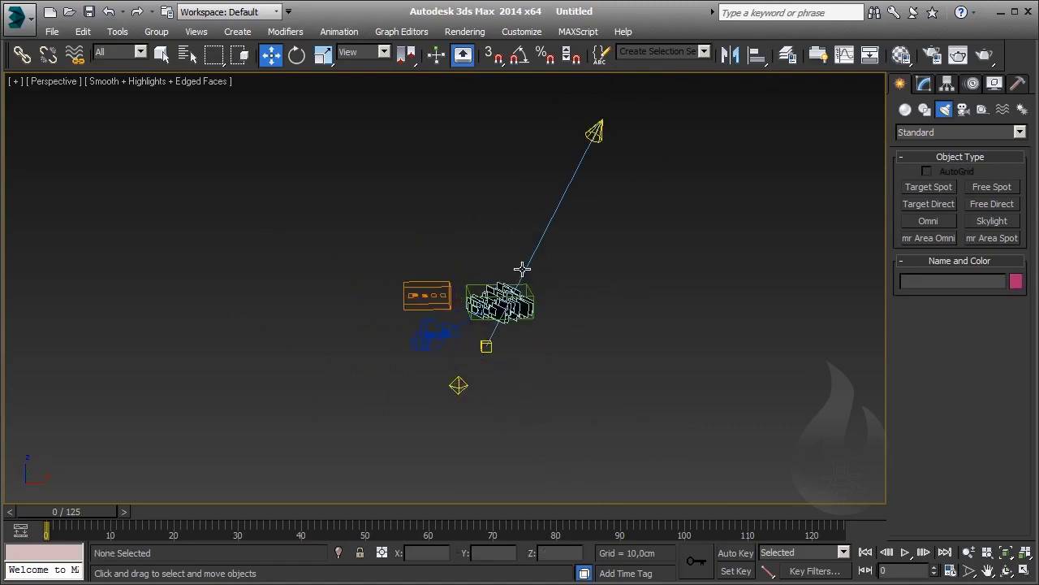
click(594, 132)
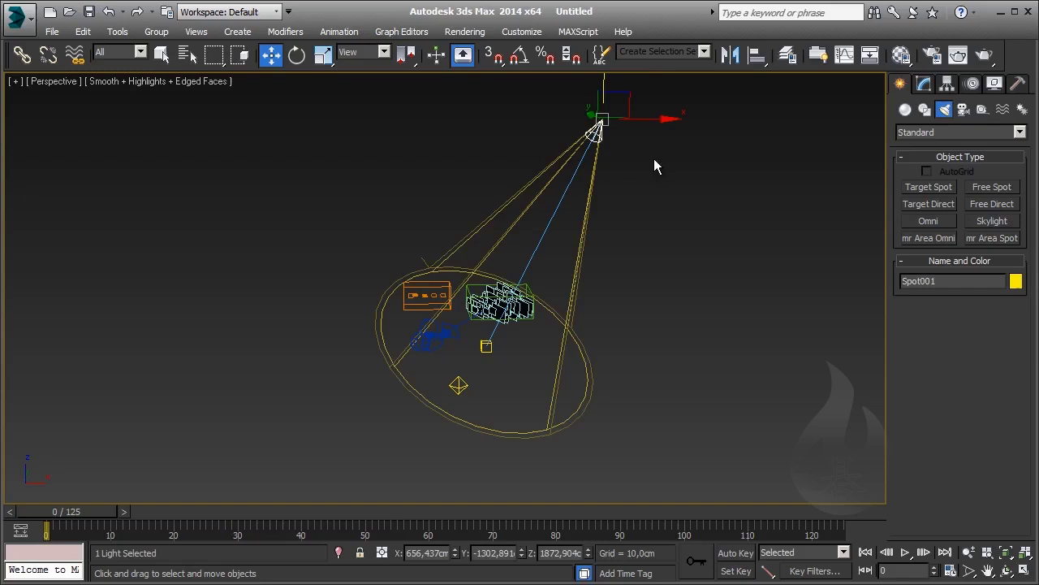
- Tint Spot001's light colour pale warm yellow (255, 255, 224)
click(926, 85)
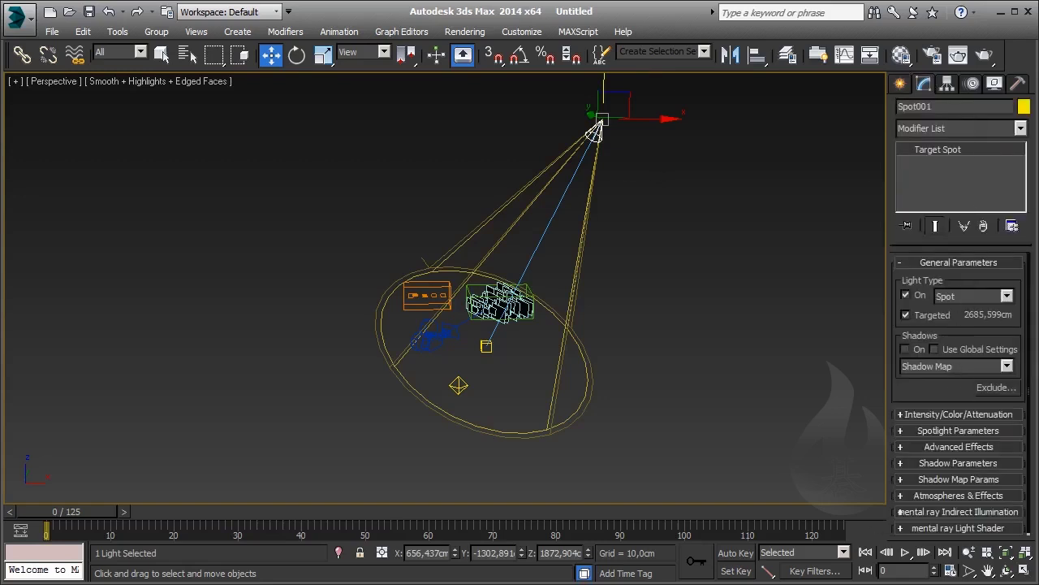
click(914, 414)
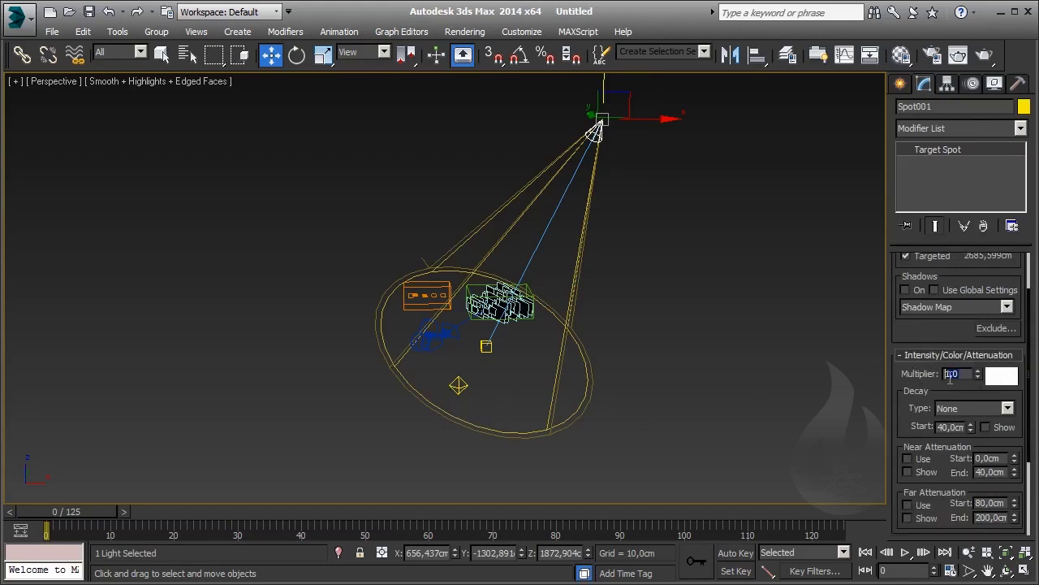
click(1000, 377)
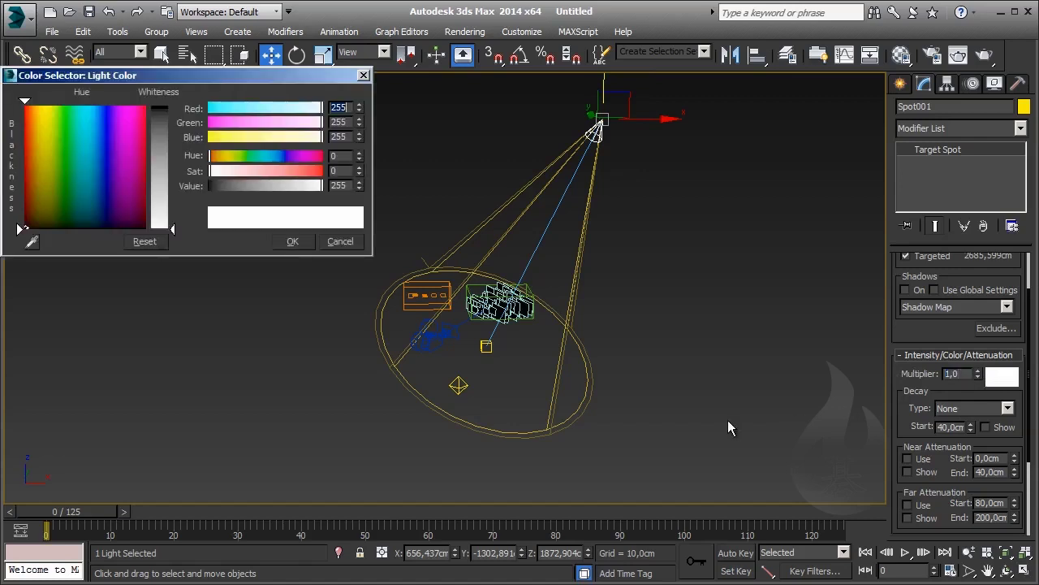
drag(103, 79, 566, 238)
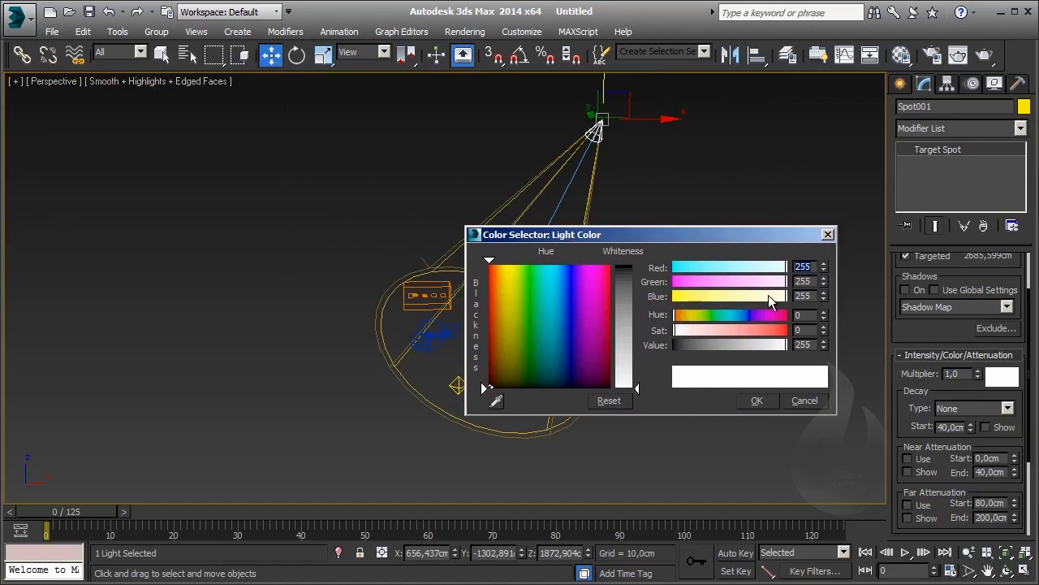
drag(768, 295, 776, 298)
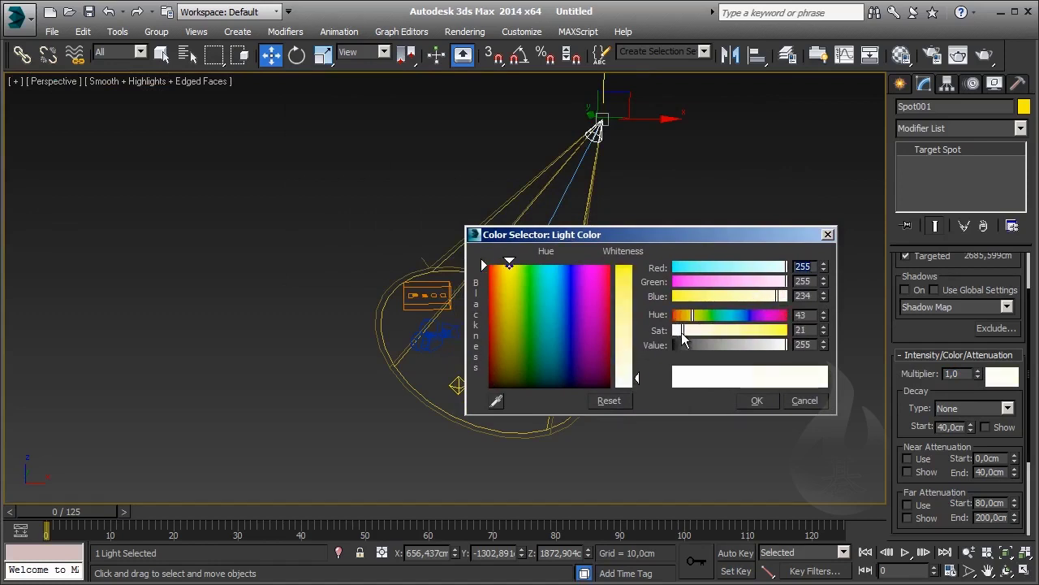
drag(686, 339, 689, 337)
click(764, 399)
- Turn on the spotlight's shadows using Shadow Map
click(964, 307)
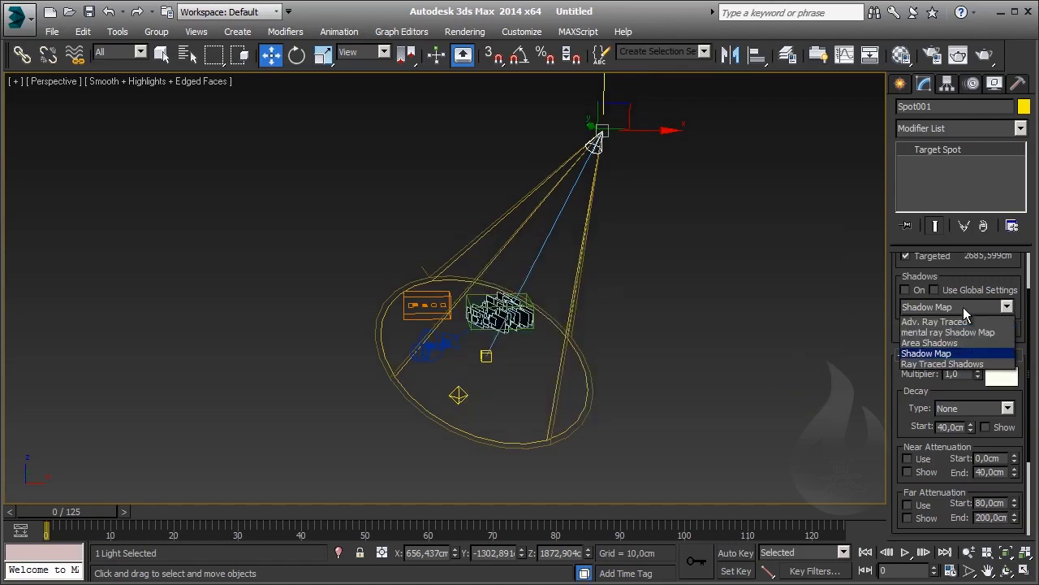
click(956, 356)
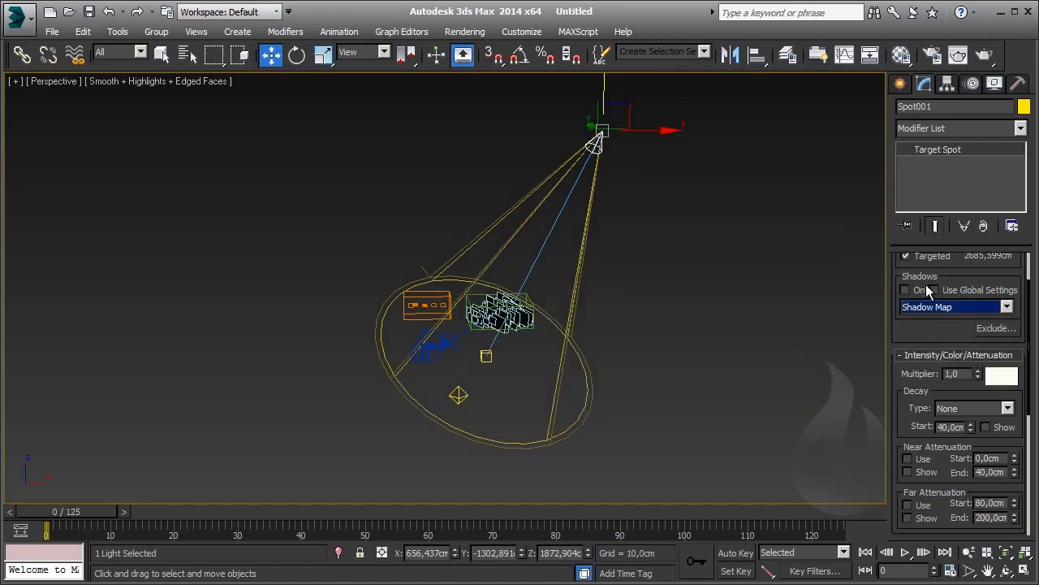
click(906, 290)
- Set Omni001's multiplier to 0.6, tint it pale cyan (198, 255, 255), and copy the colour
click(669, 344)
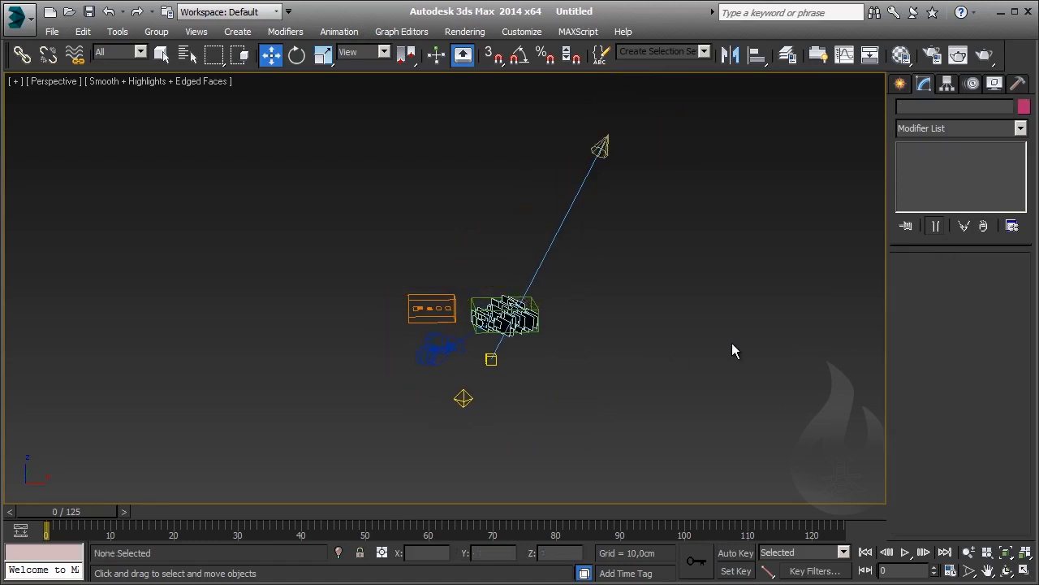
drag(484, 383, 397, 417)
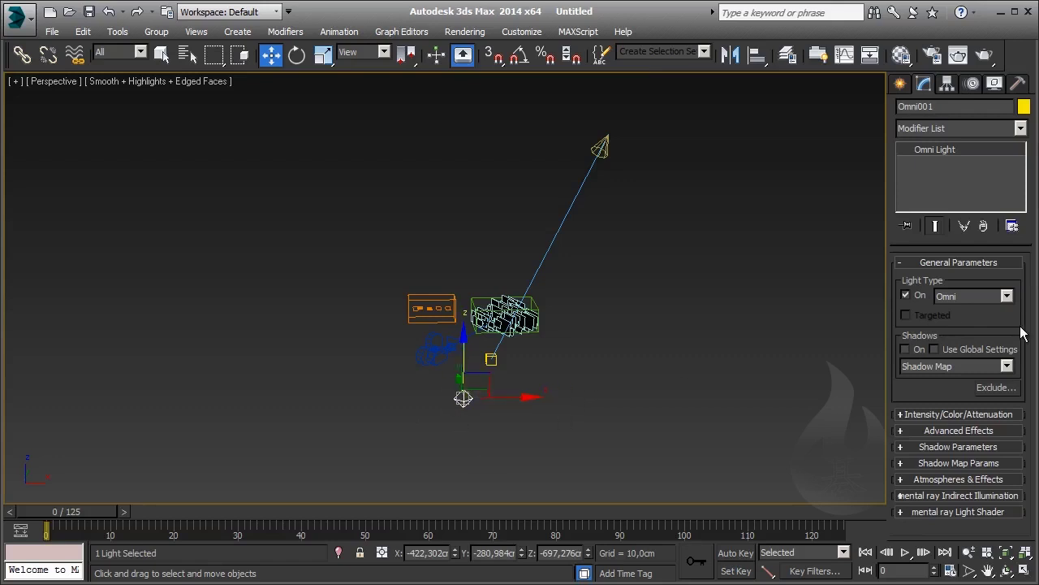
click(961, 415)
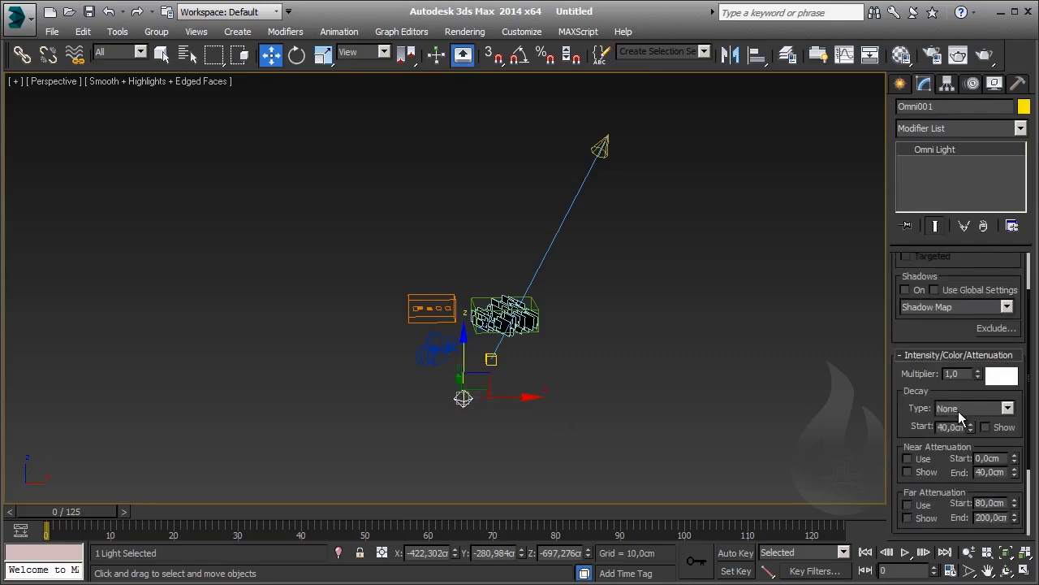
click(964, 373)
text(0,6)
click(1002, 377)
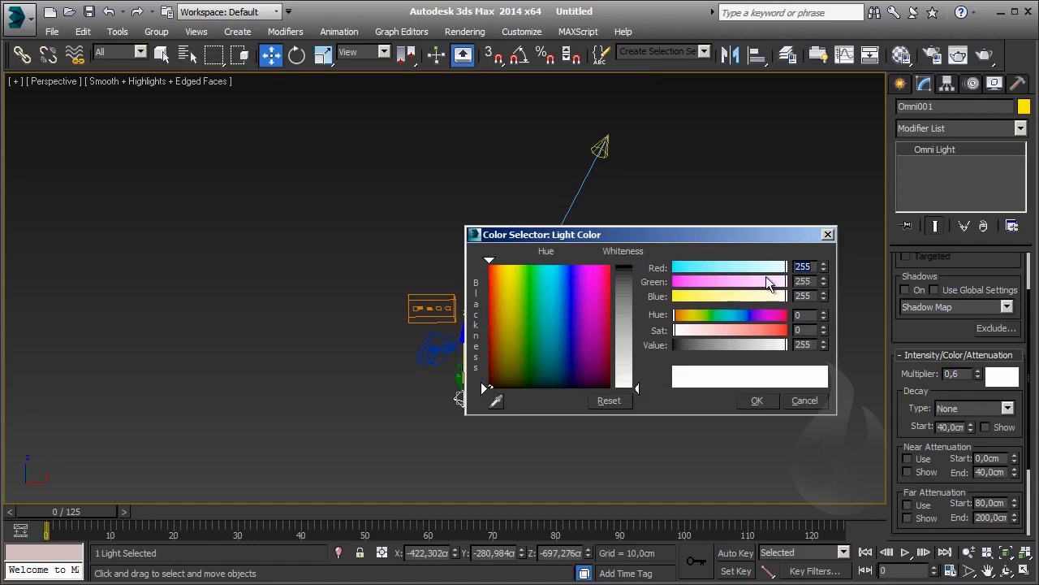
drag(786, 268, 761, 275)
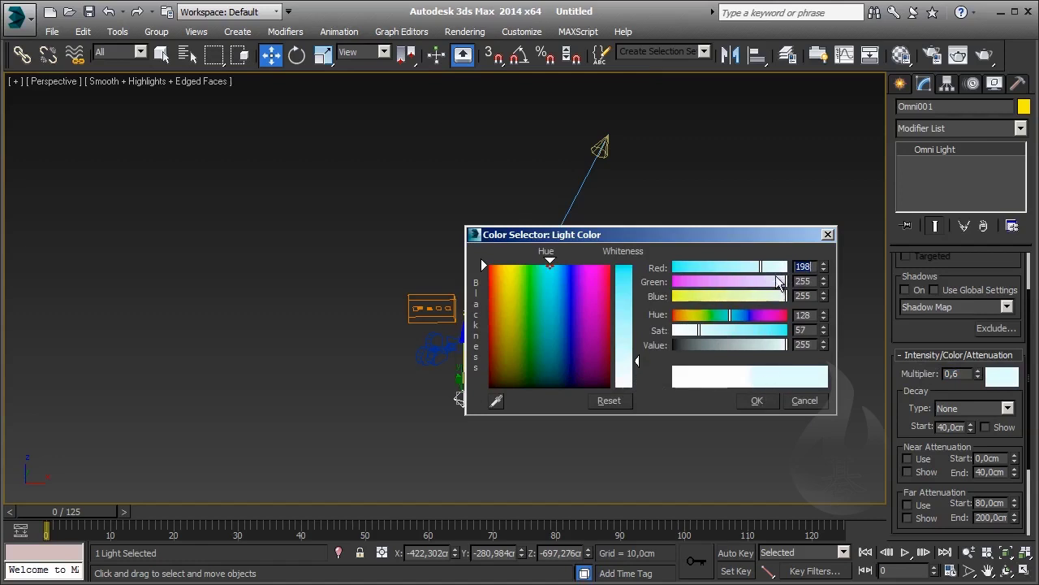
click(762, 401)
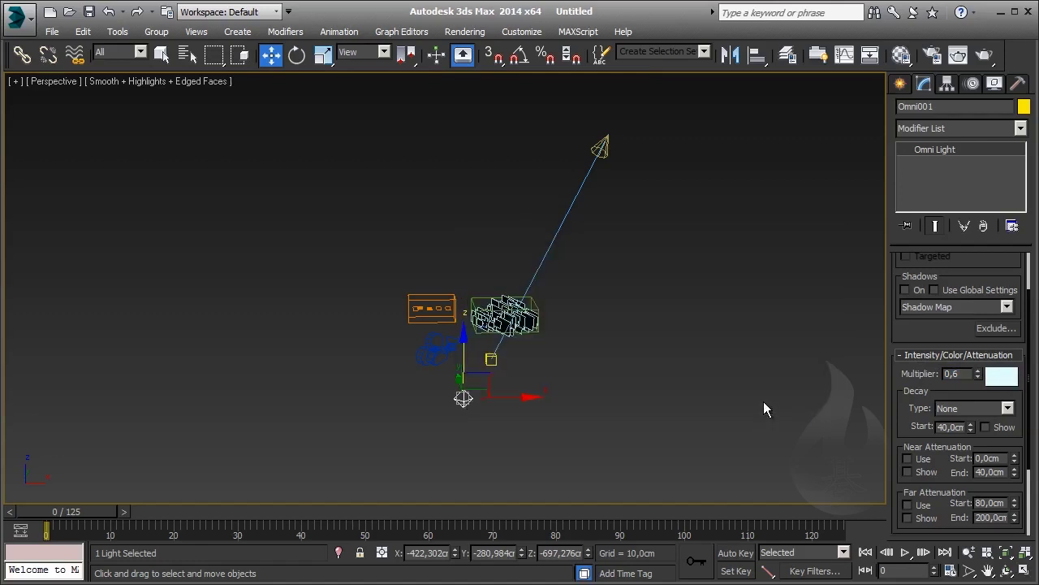
right_click(990, 383)
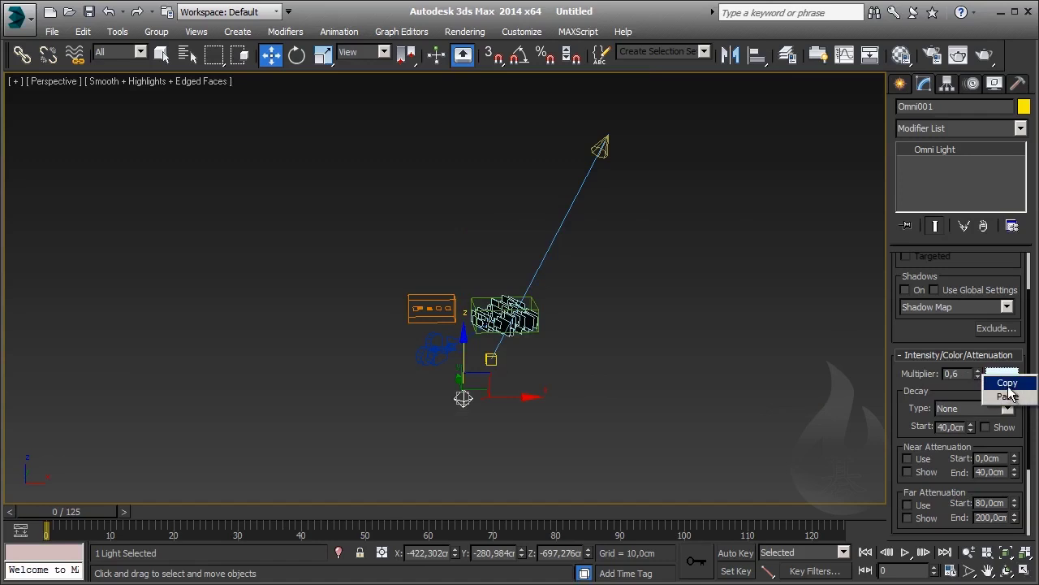
- Paste the omni's pale cyan into the Environment background colour, then close the dialog
click(464, 31)
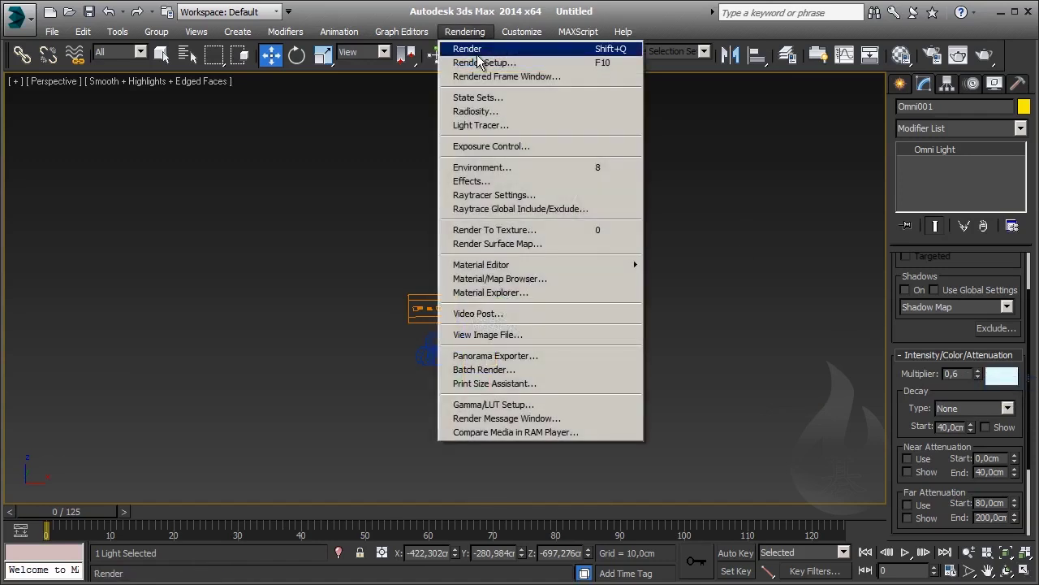
click(488, 167)
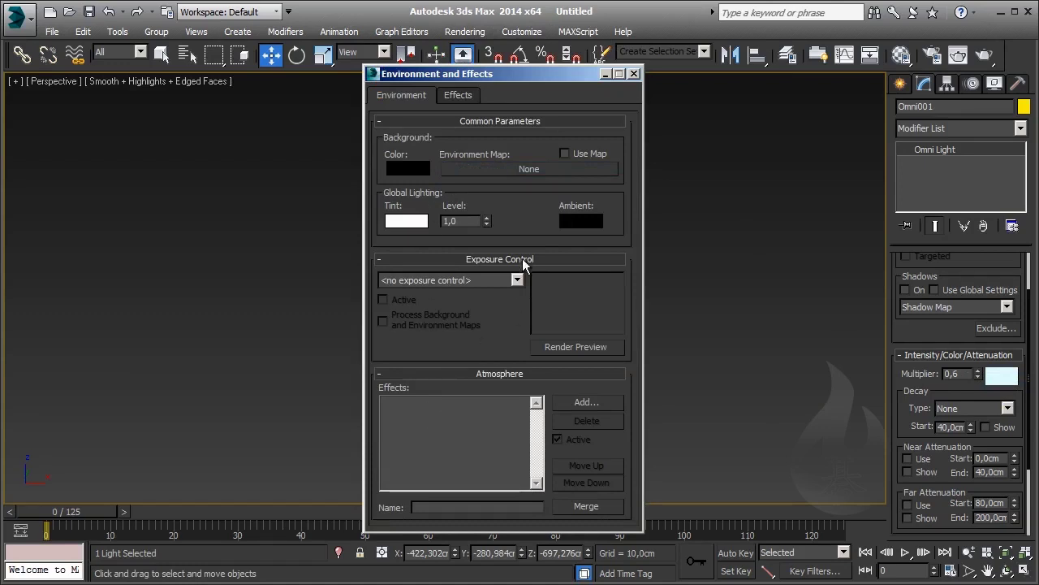
right_click(405, 166)
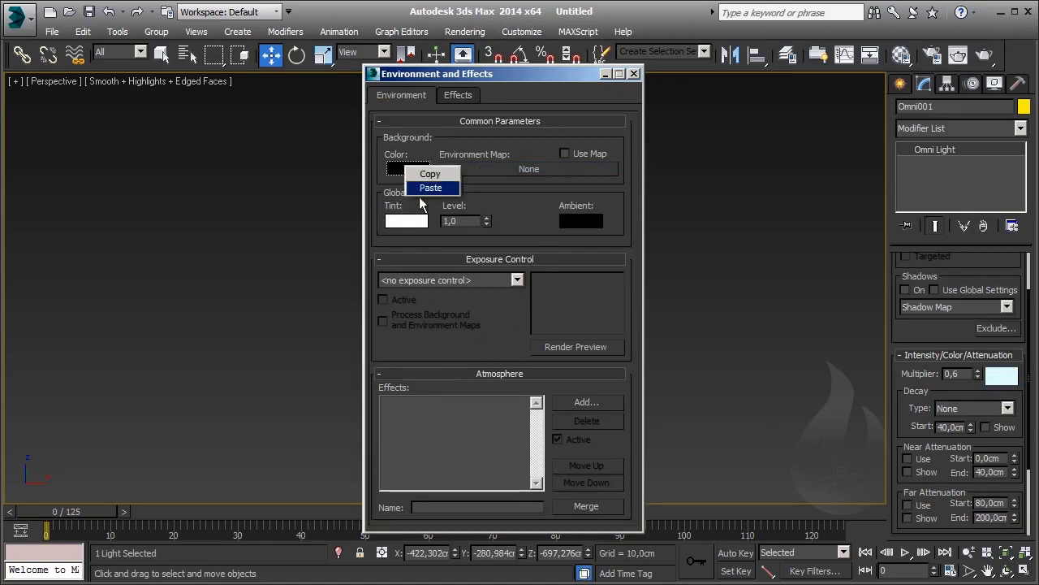
click(428, 188)
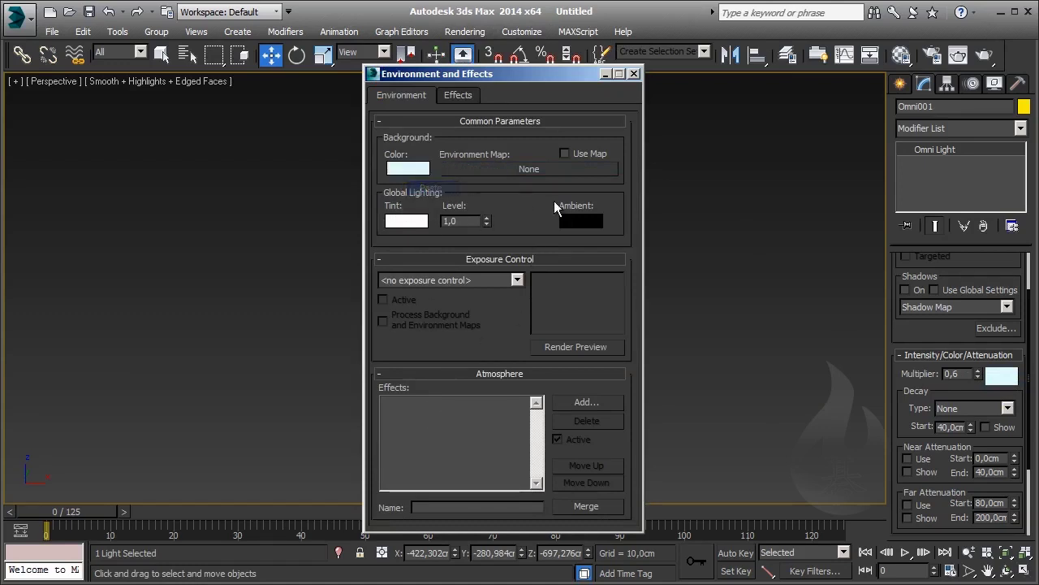
click(634, 73)
click(646, 307)
- Turn off Specular in the omni light's Advanced Effects
scroll(472, 393, up, 2)
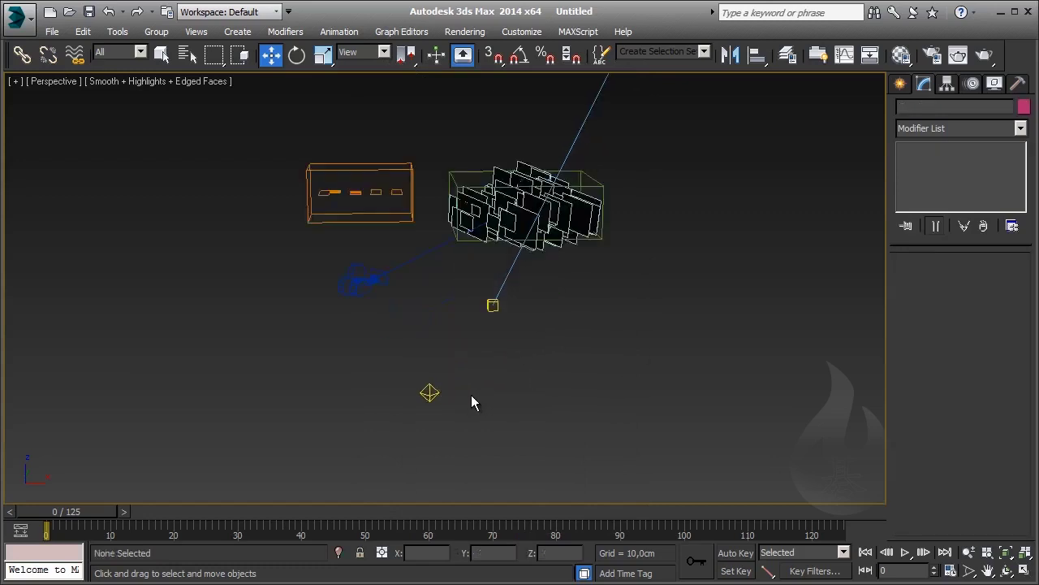
scroll(467, 385, up, 2)
click(408, 392)
alt+middle_drag(524, 409, 533, 413)
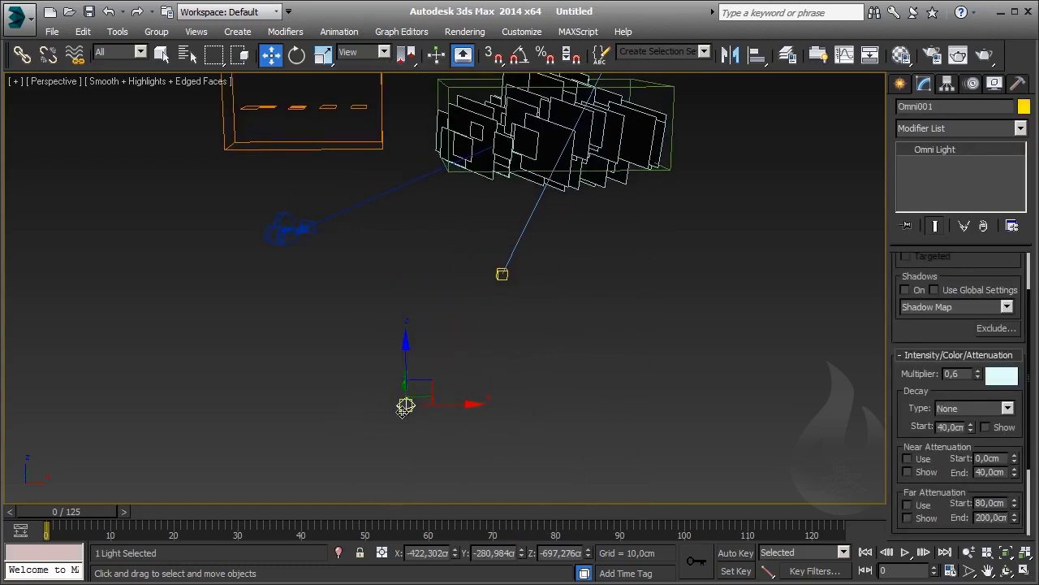
scroll(901, 404, down, 3)
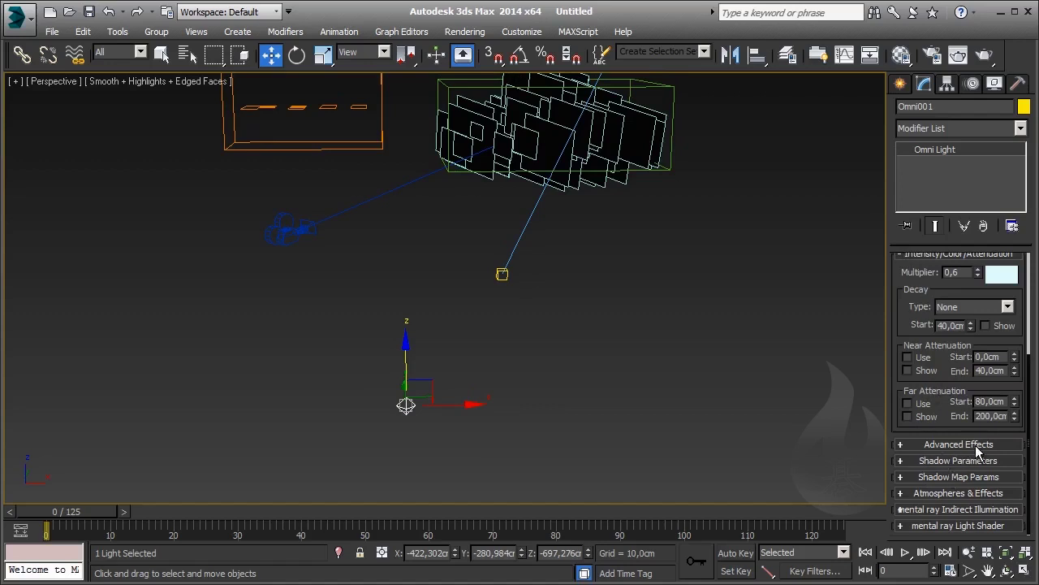
click(966, 445)
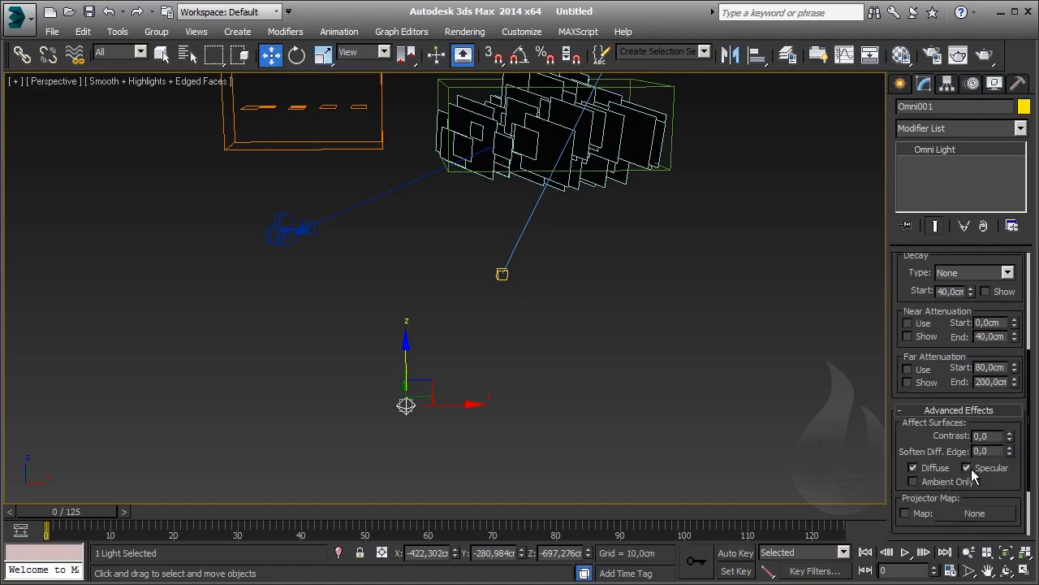
click(966, 469)
- Show the omni's decay radius, enlarge Decay Start, and set decay to Inverse Square
middle_drag(637, 355, 632, 372)
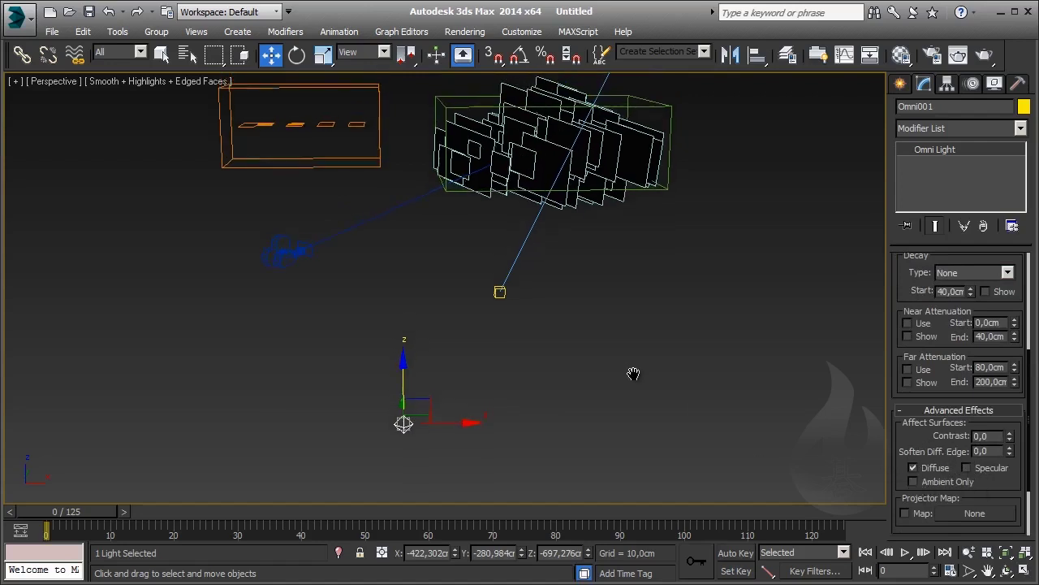
middle_drag(808, 424, 772, 416)
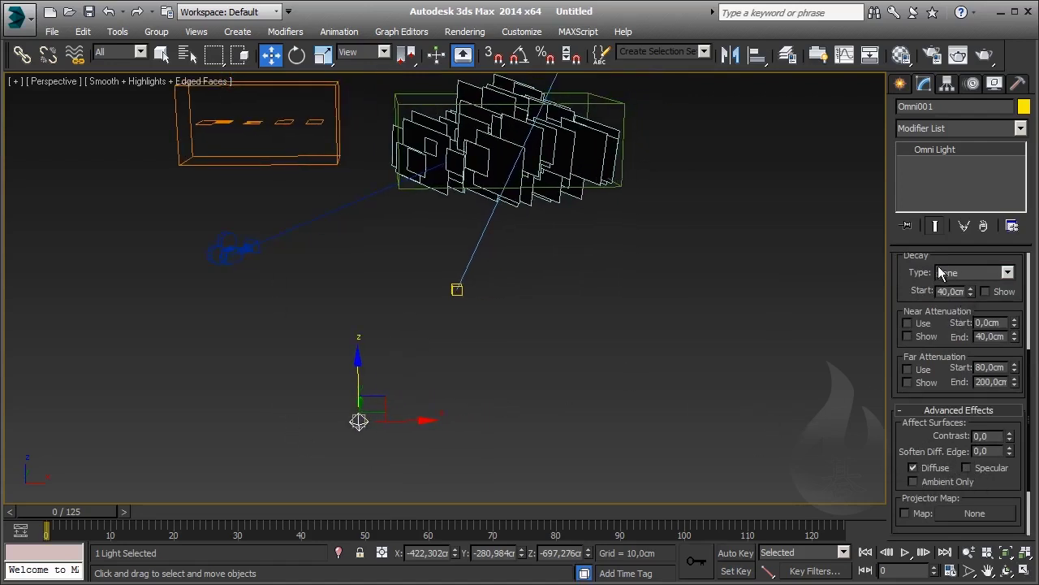
drag(911, 276, 909, 371)
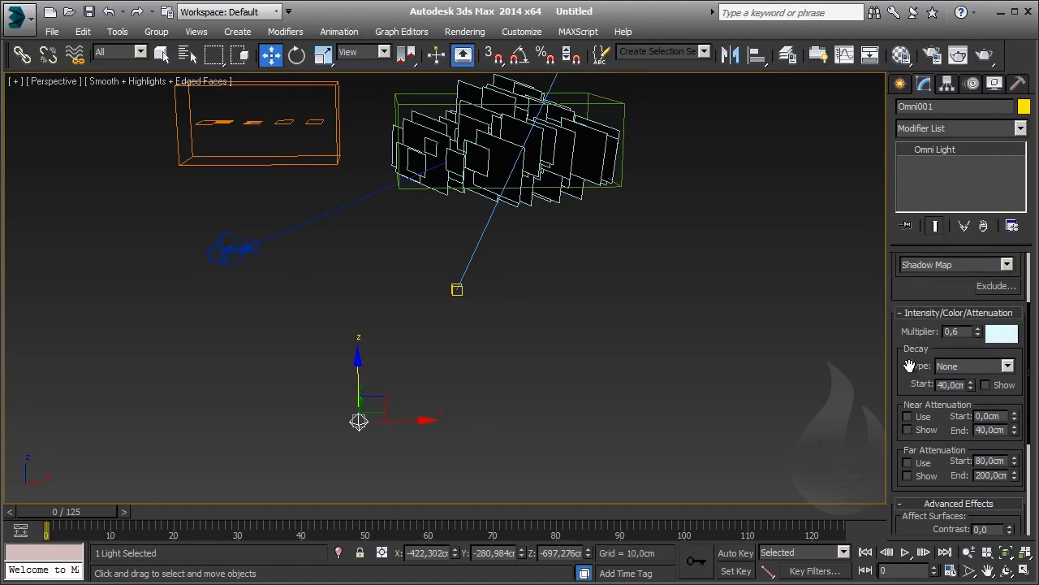
click(985, 385)
middle_drag(528, 449, 541, 411)
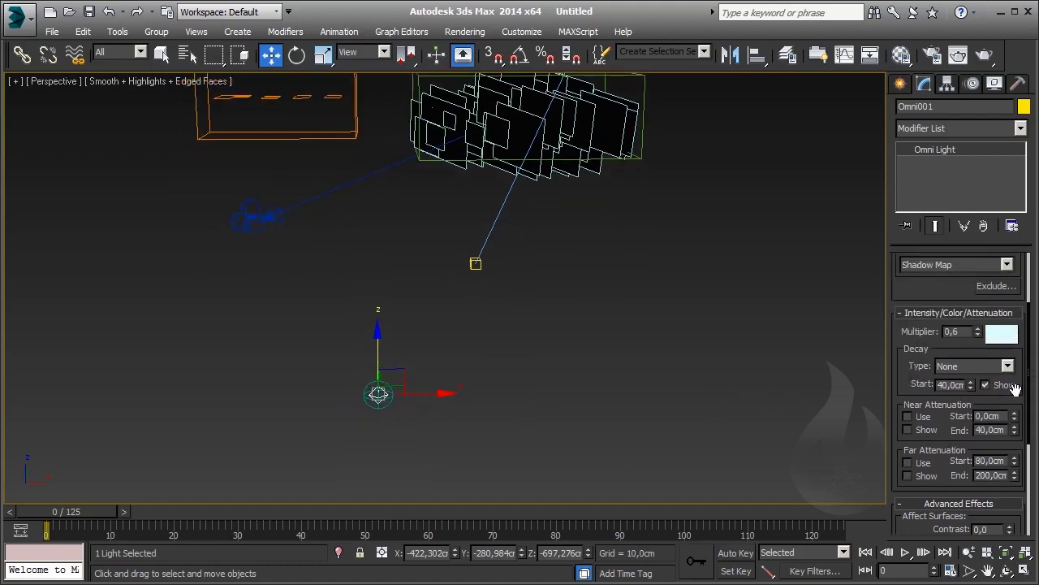
mouse_move(970, 385)
mouse_down()
mouse_move(998, 19)
mouse_move(1034, 186)
mouse_up()
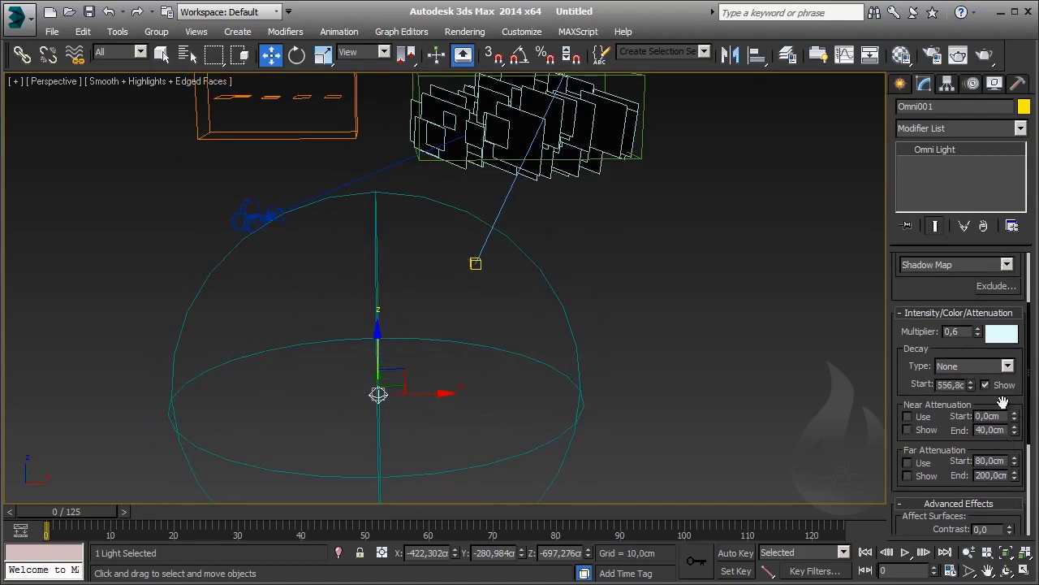
mouse_move(970, 385)
mouse_down()
mouse_move(964, 265)
mouse_move(966, 274)
mouse_up()
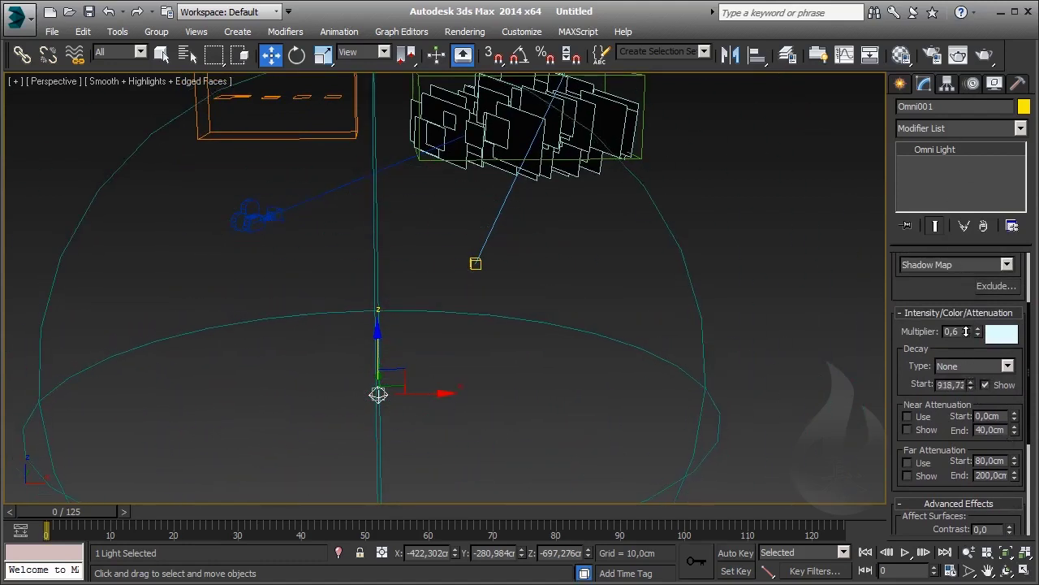
click(989, 369)
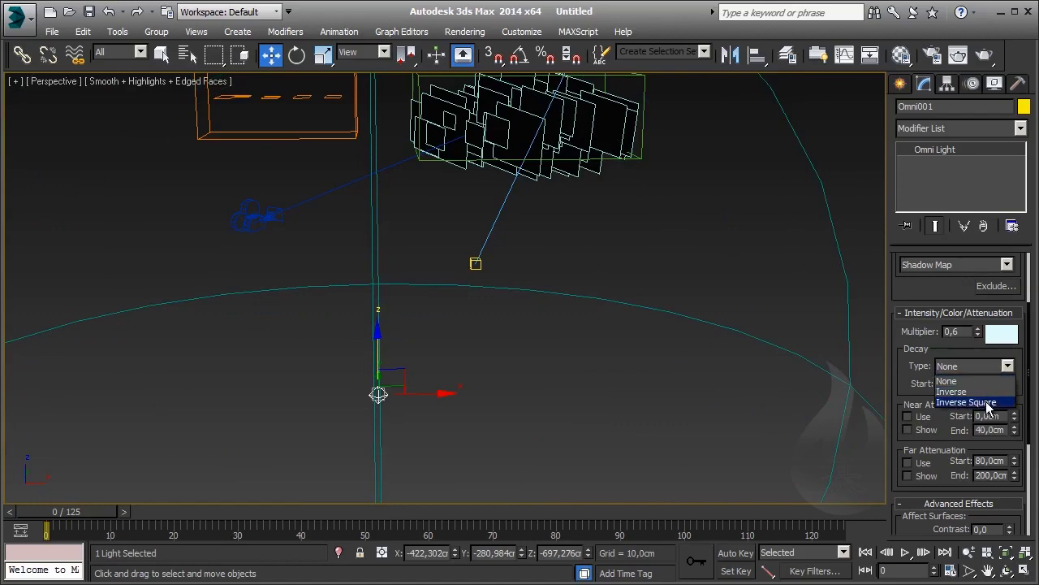
click(967, 402)
- Deselect the light and switch to the Camera001 view
scroll(549, 346, down, 2)
scroll(549, 341, down, 3)
scroll(560, 339, down, 2)
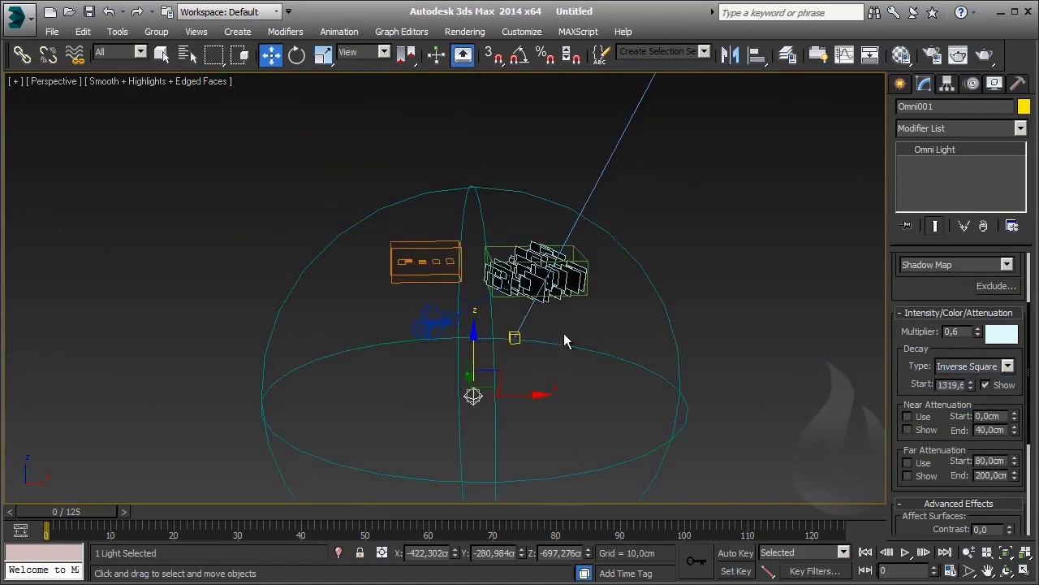
click(608, 316)
alt+middle_drag(608, 317, 590, 347)
key(c)
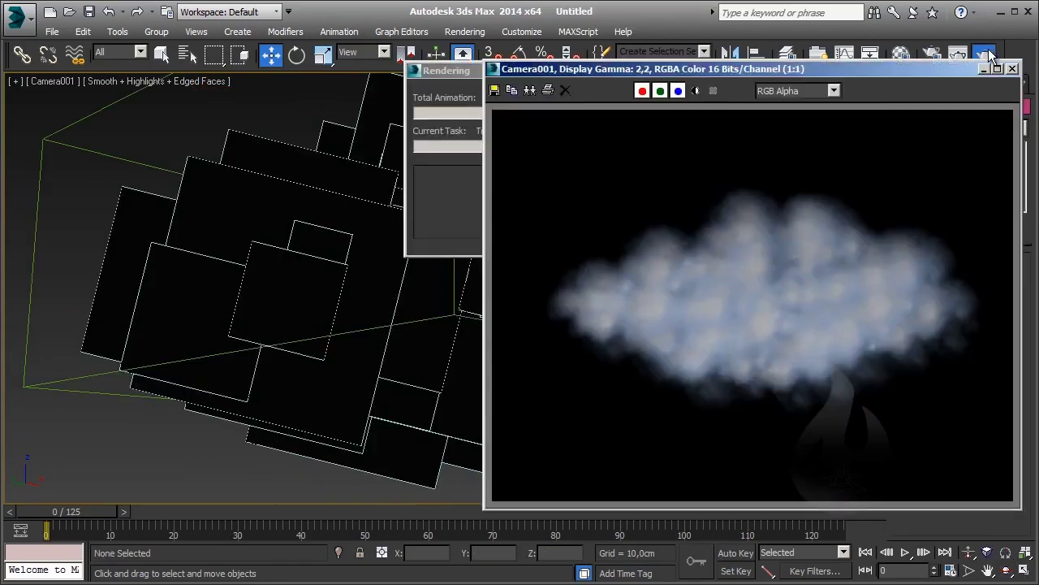
- Render Camera001 showing the cloud over pale cyan, then open the Material Editor
click(982, 54)
drag(877, 69, 544, 71)
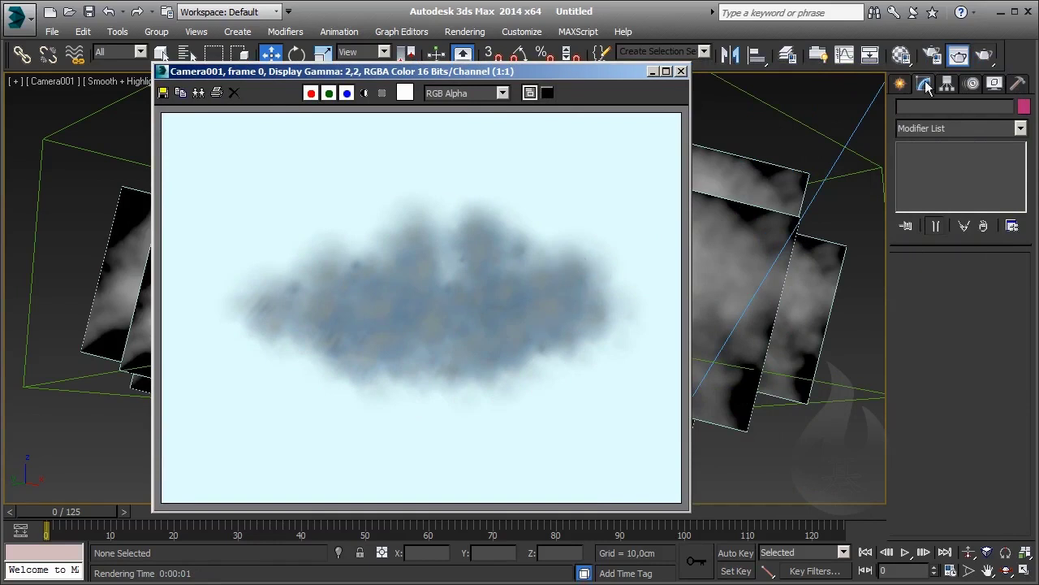
click(902, 55)
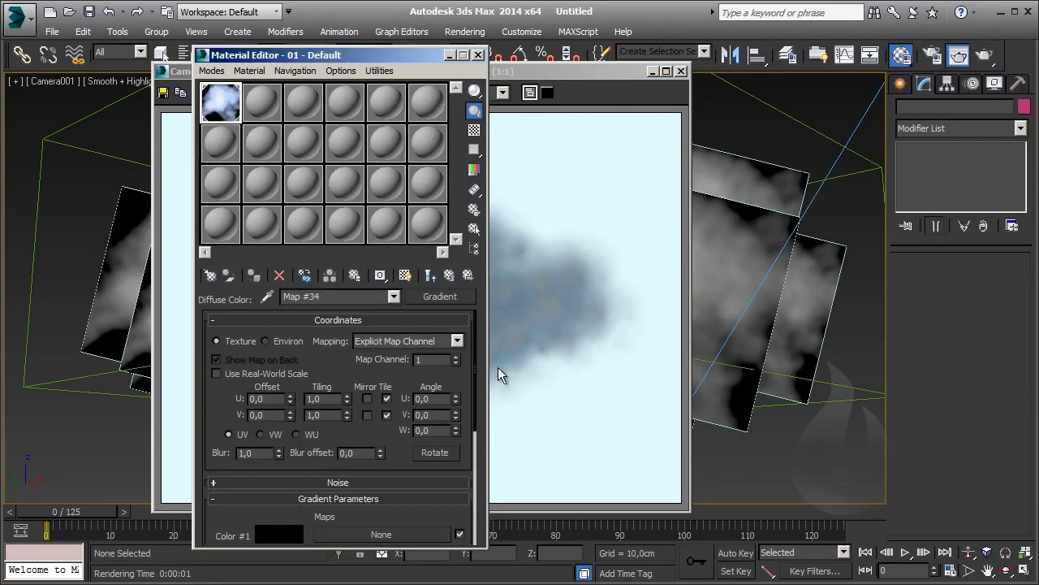
- Lighten gradient Color #1 to a light grey and render to check
scroll(332, 374, down, 2)
scroll(320, 375, down, 2)
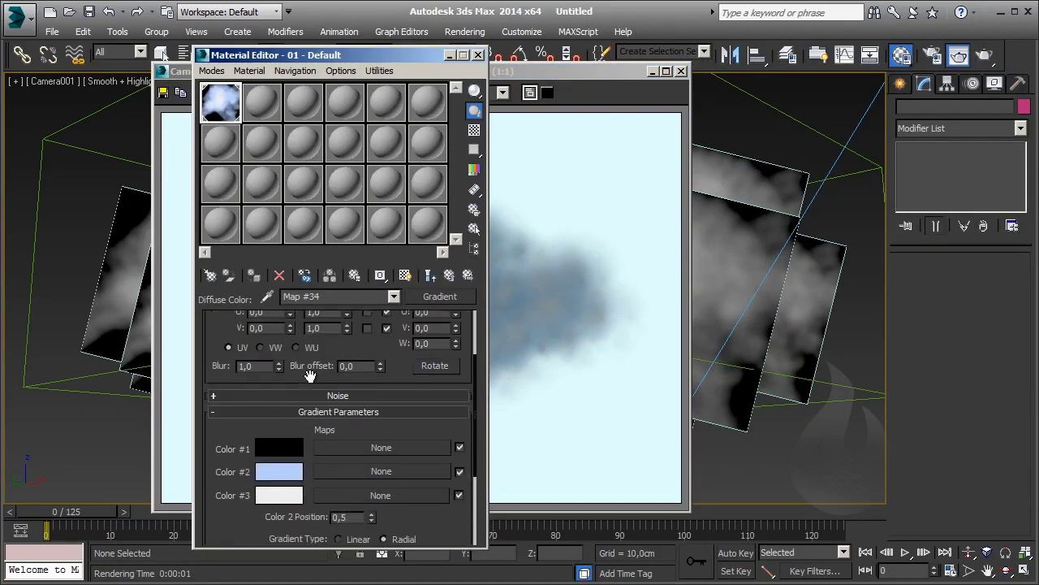
scroll(309, 376, down, 3)
click(291, 374)
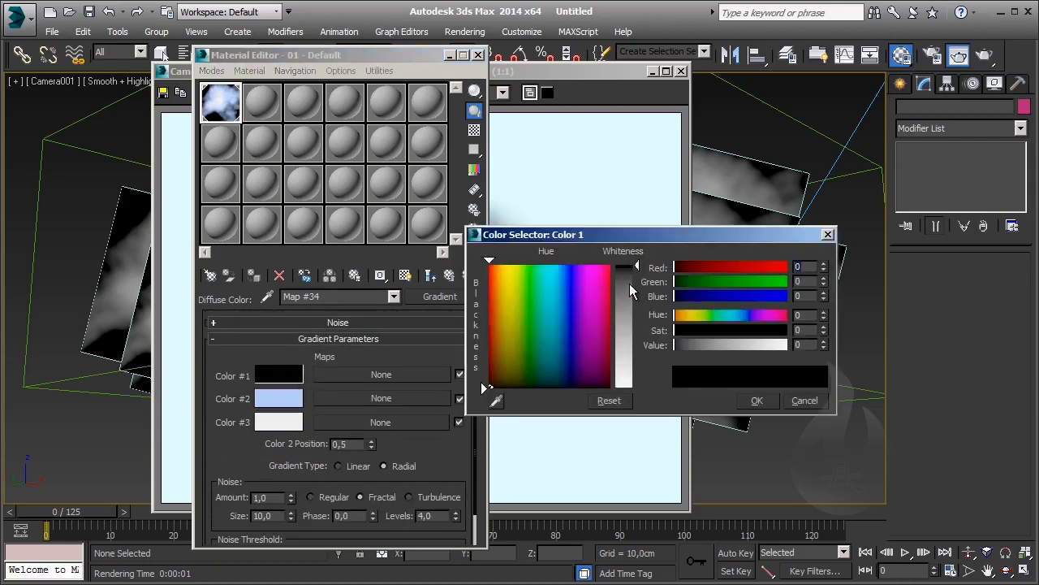
drag(629, 283, 638, 293)
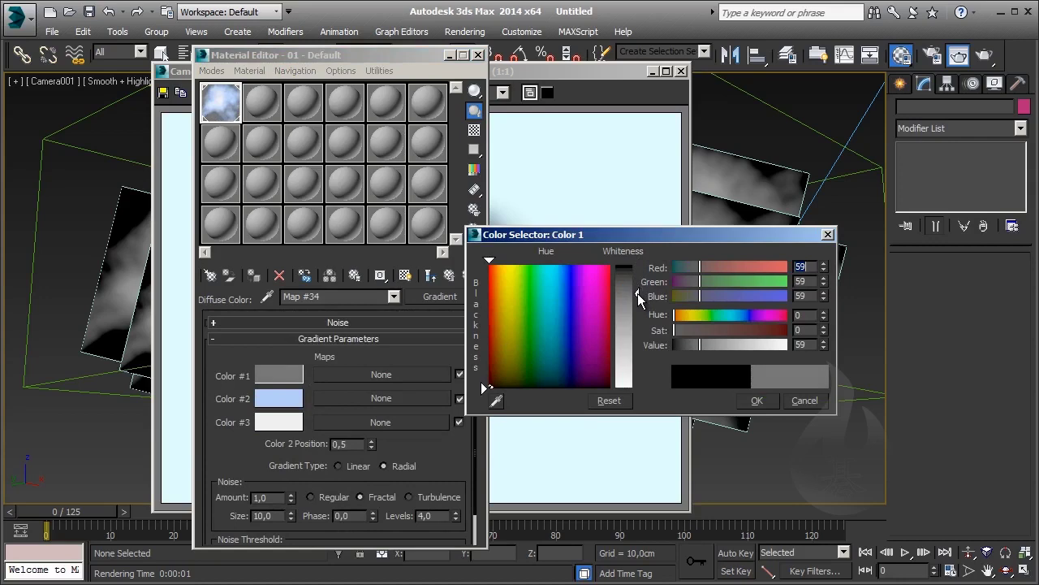
click(756, 400)
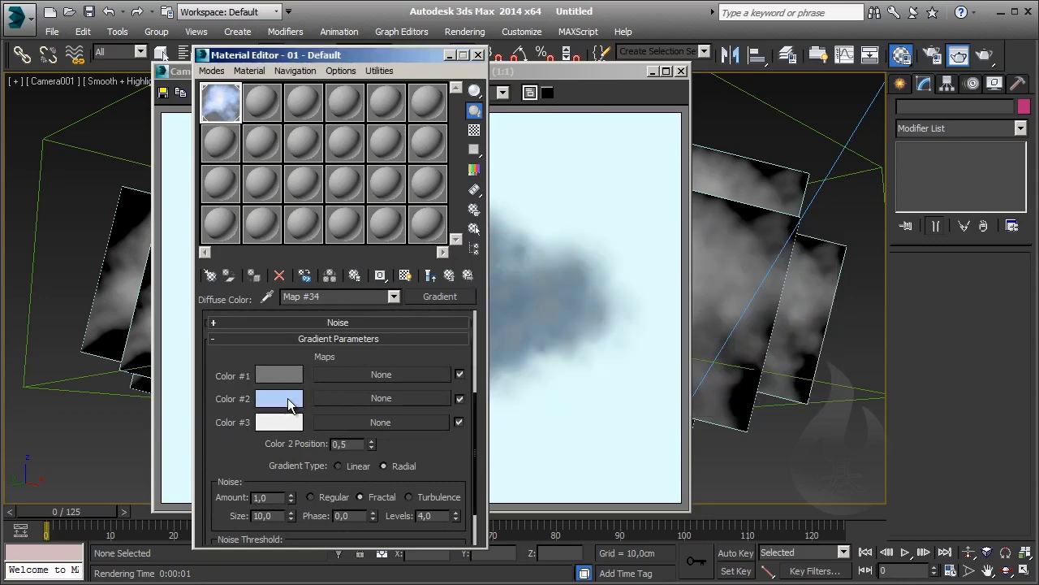
click(290, 404)
click(756, 400)
click(291, 380)
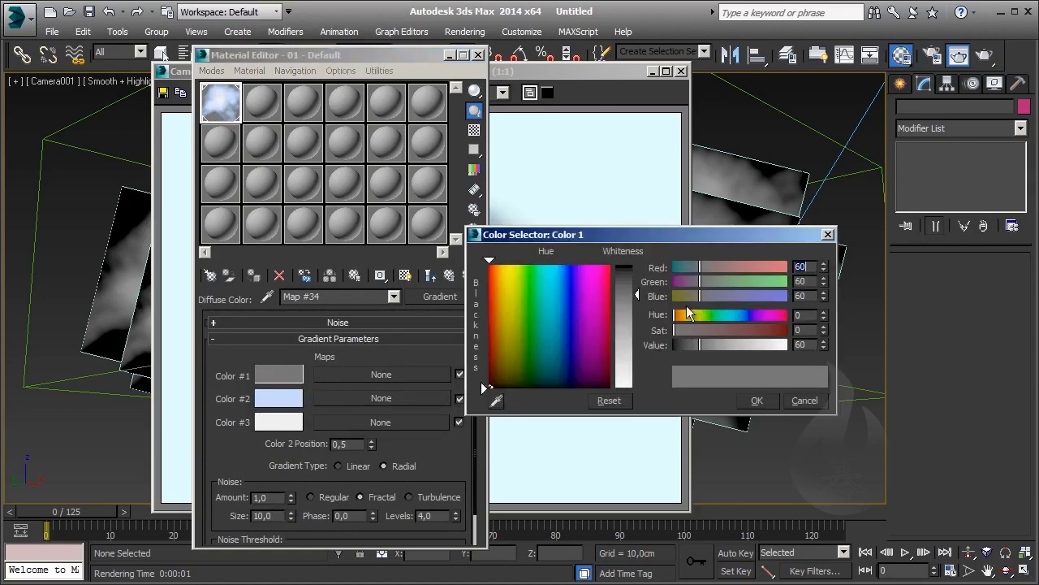
drag(637, 295, 635, 358)
click(756, 400)
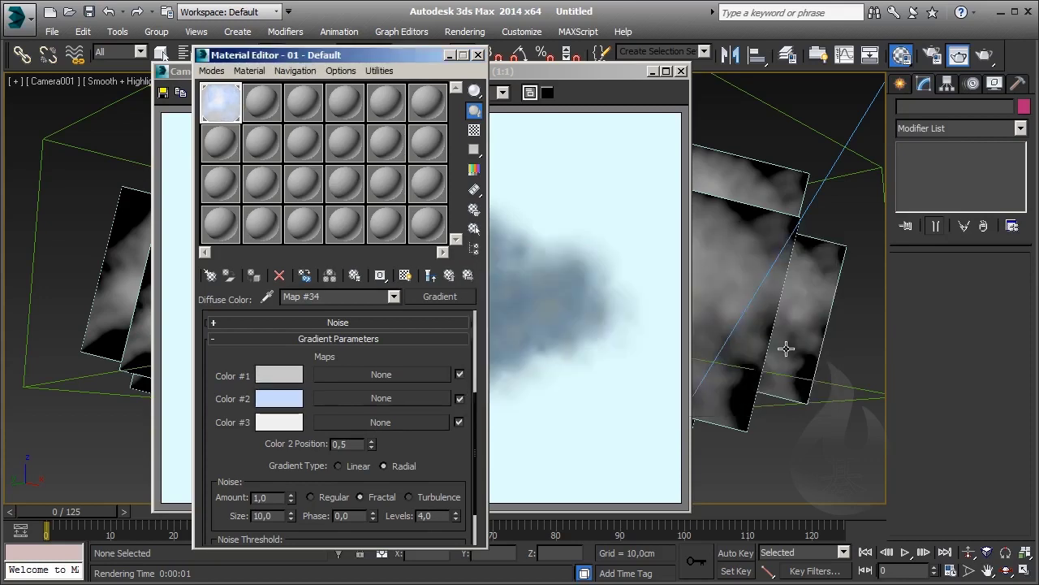
click(961, 56)
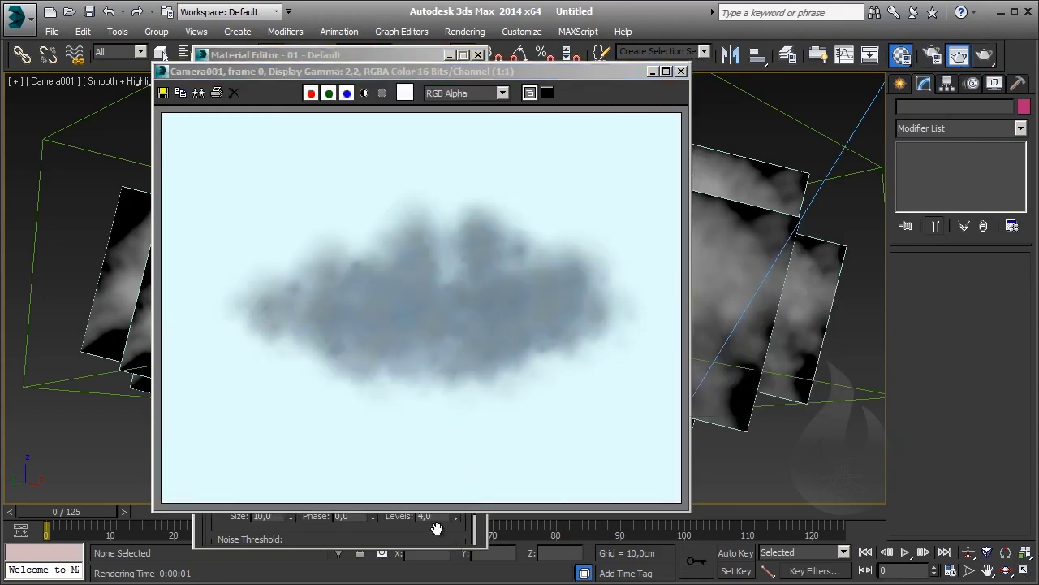
- Make gradient Color #2 a neutral light grey, set Color #1 to 215 grey, and re-render
click(436, 529)
click(279, 400)
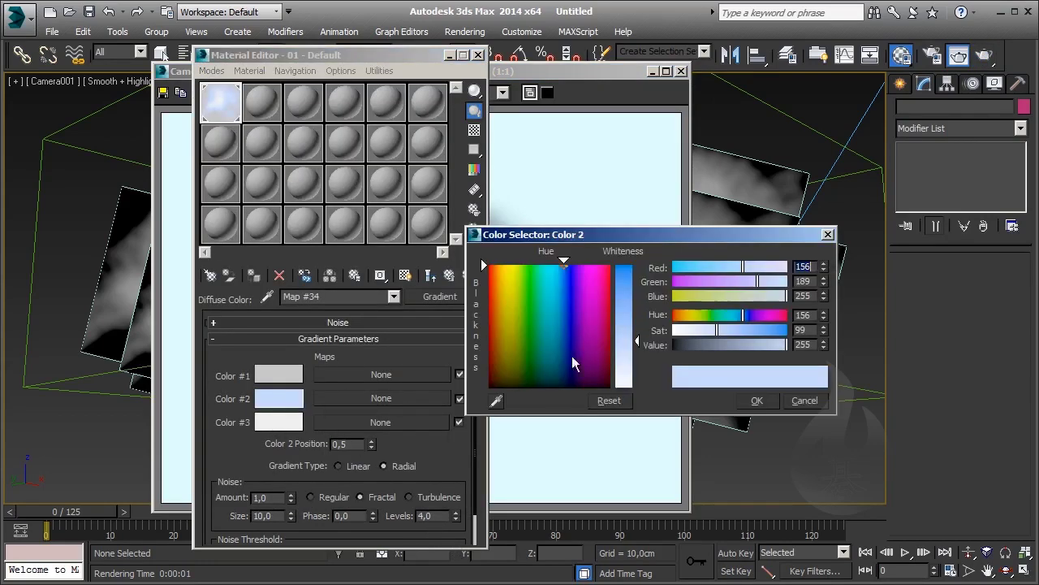
drag(634, 349, 637, 359)
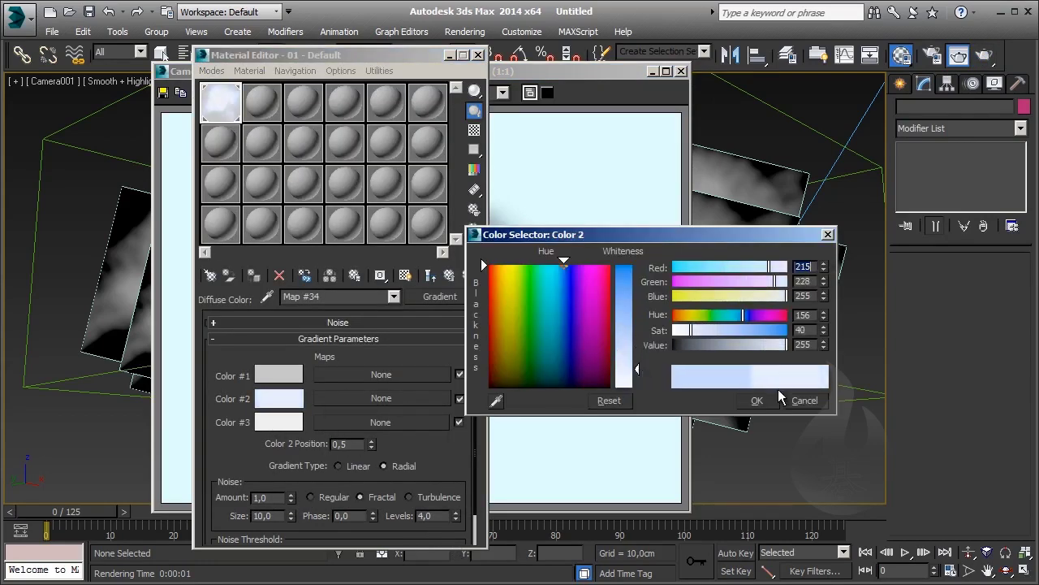
click(756, 401)
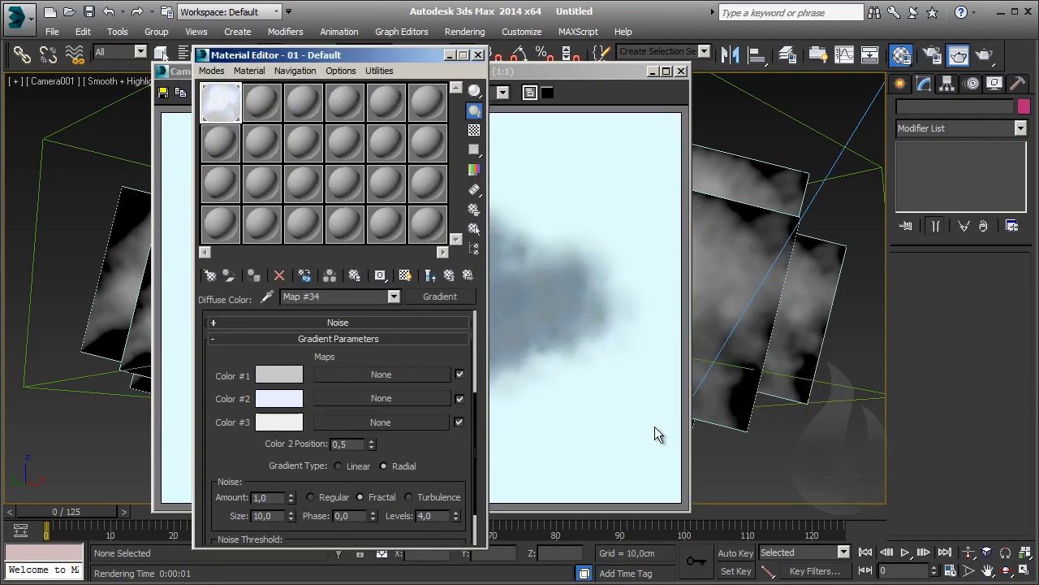
click(279, 399)
drag(721, 344, 746, 346)
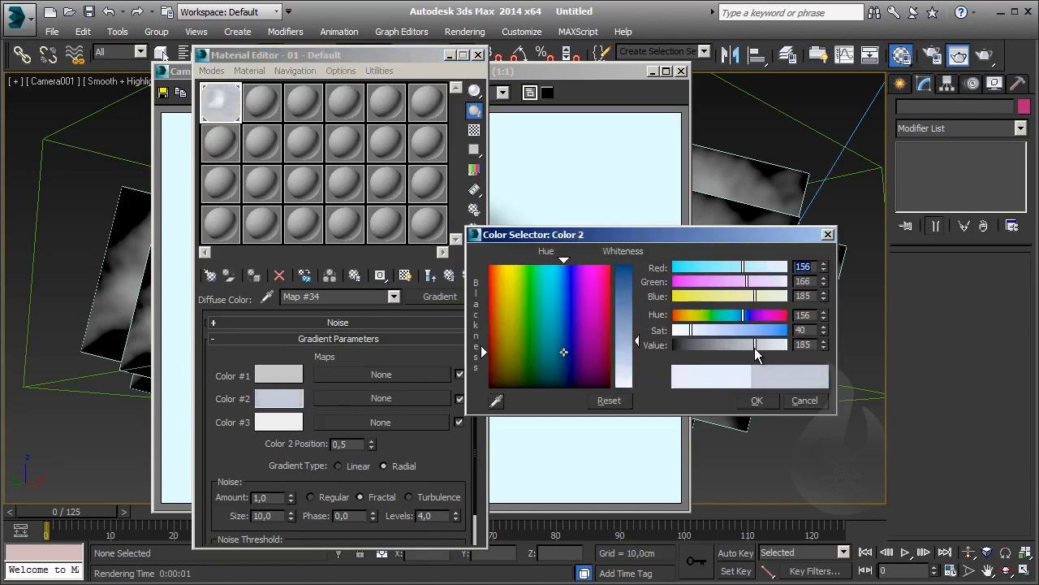
drag(563, 359, 512, 387)
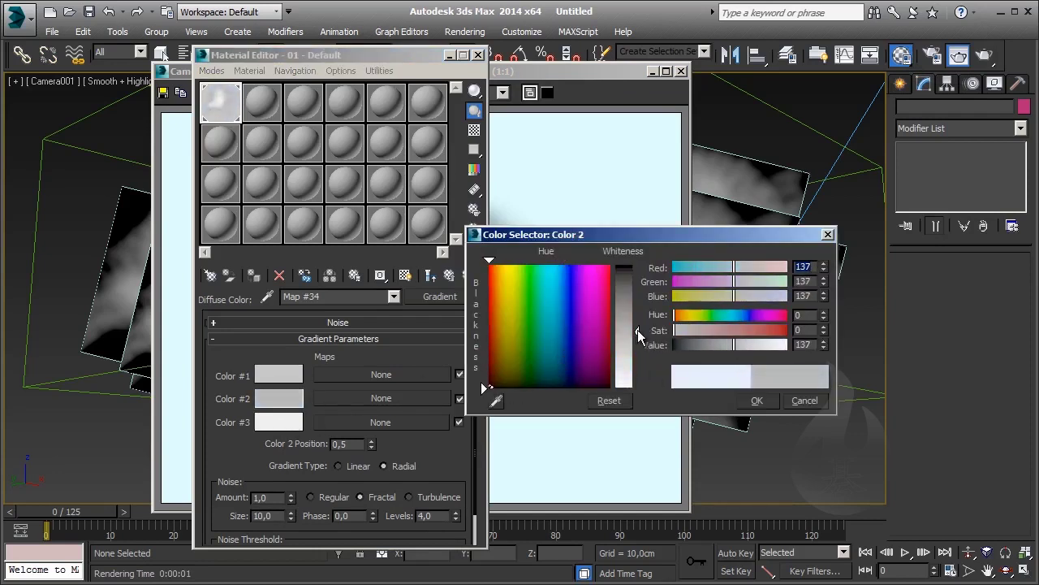
drag(637, 330, 639, 353)
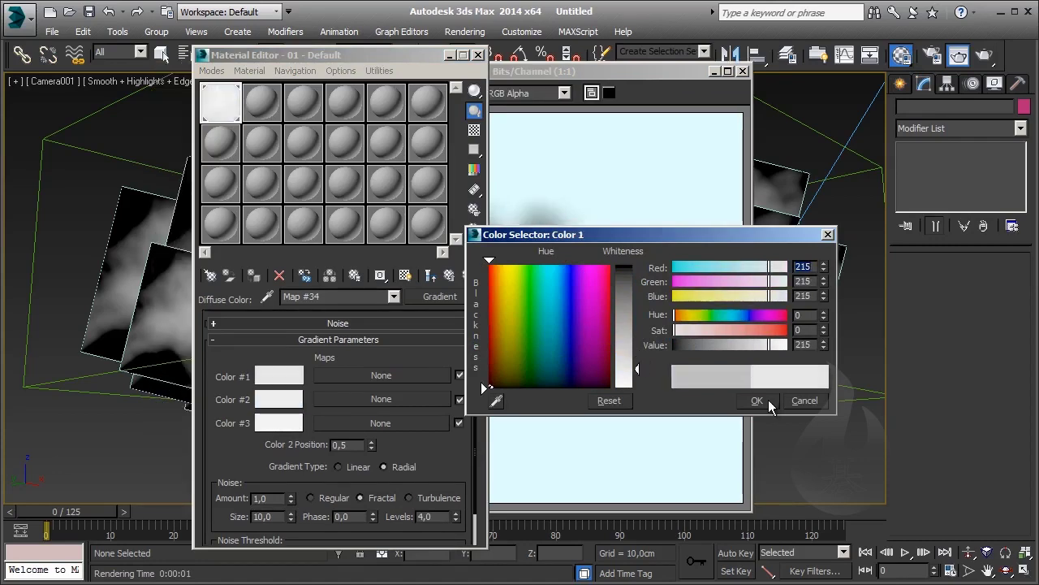
click(756, 401)
key(shift+q)
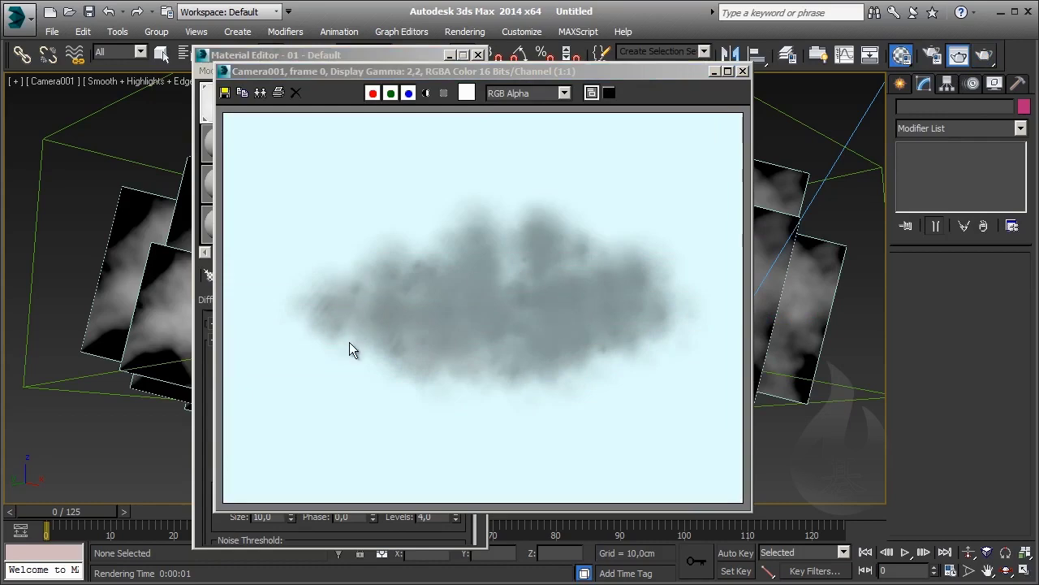
click(742, 71)
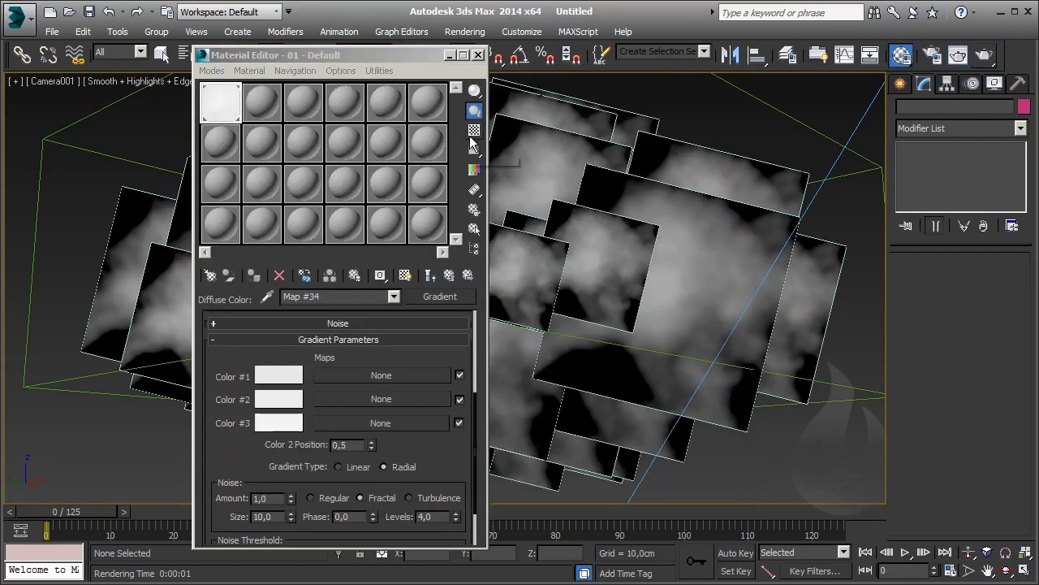
- Uncheck Shadows On for Spot001, then render the Camera001 view of the grey cloud
click(448, 55)
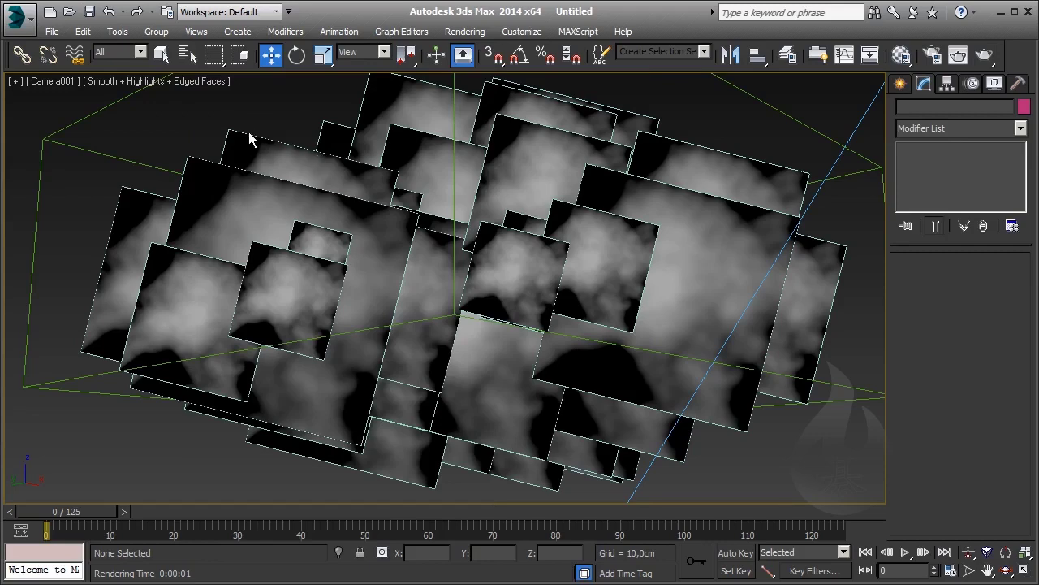
key(p)
scroll(399, 268, down, 2)
scroll(471, 260, down, 5)
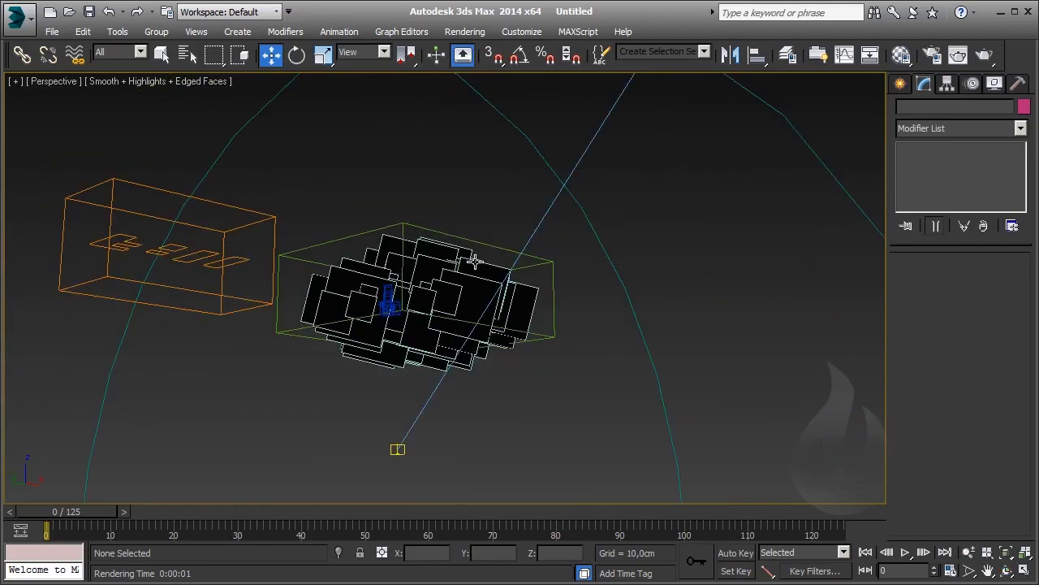
scroll(460, 307, down, 2)
scroll(477, 301, down, 3)
drag(428, 371, 599, 130)
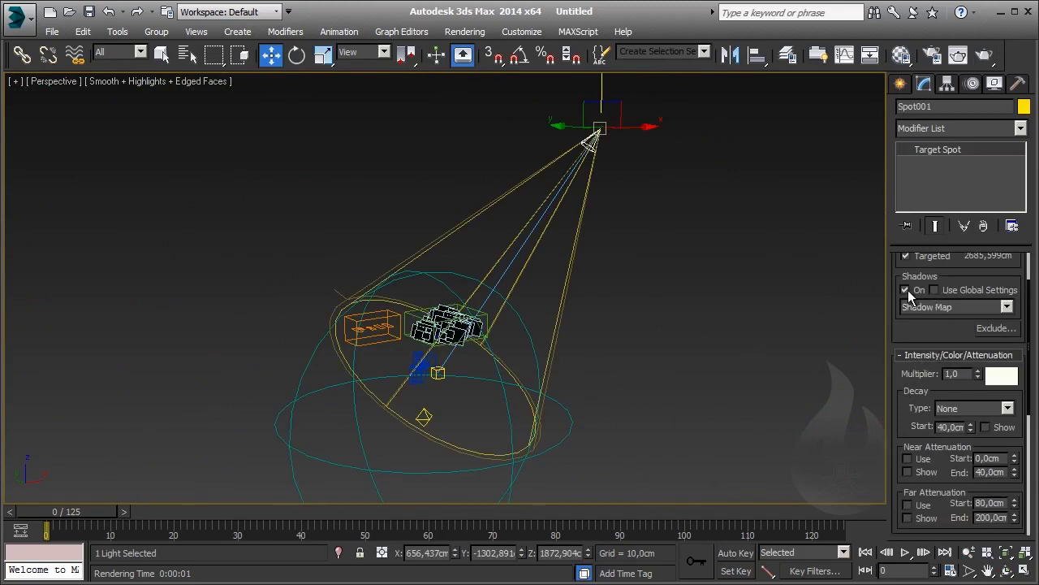
middle_drag(419, 293, 428, 317)
key(c)
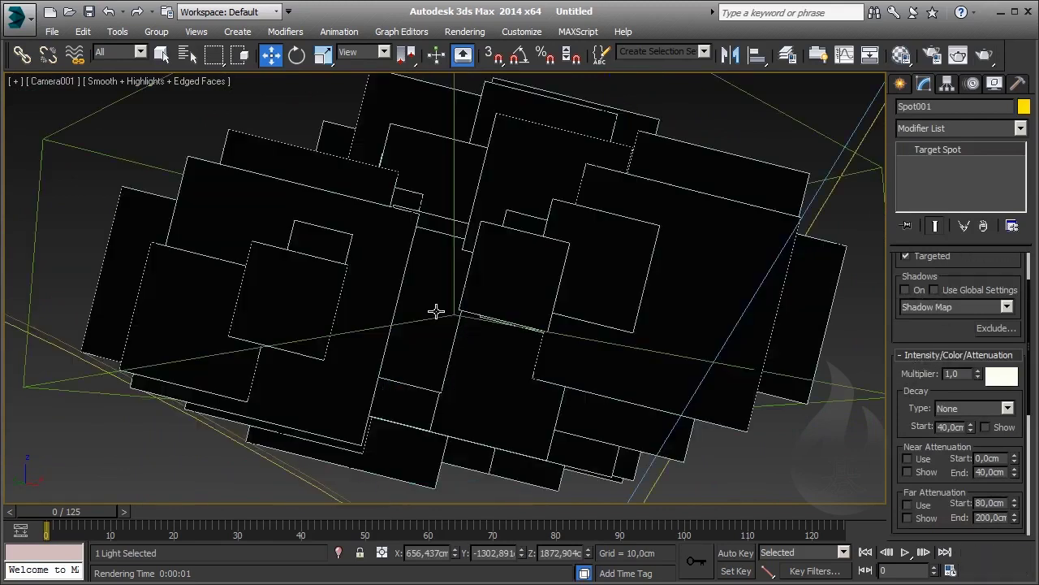
click(986, 54)
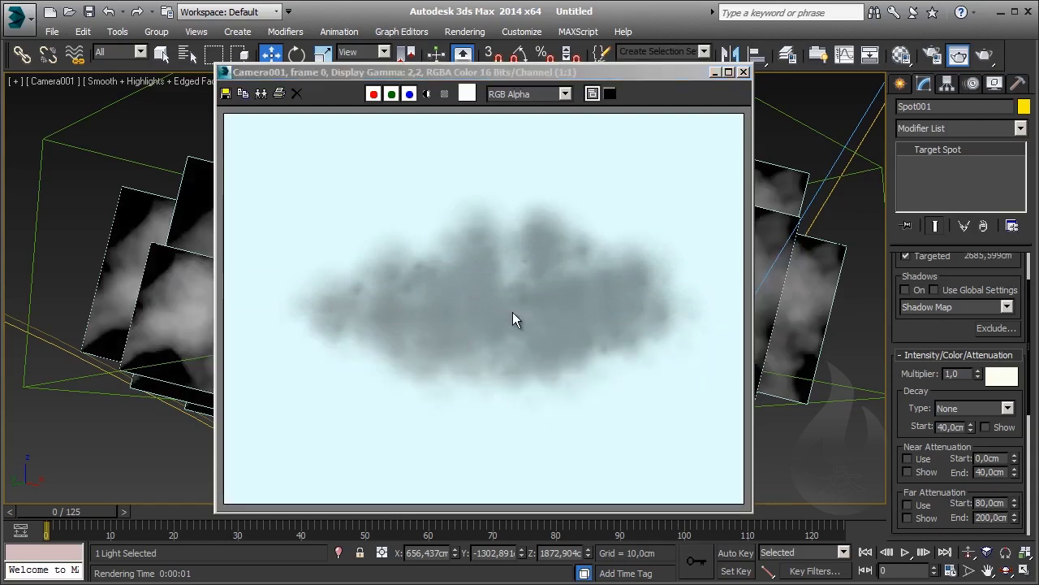
- Darken the cloud gradient's Color #2 to a mid grey in the Material Editor
drag(638, 71, 649, 72)
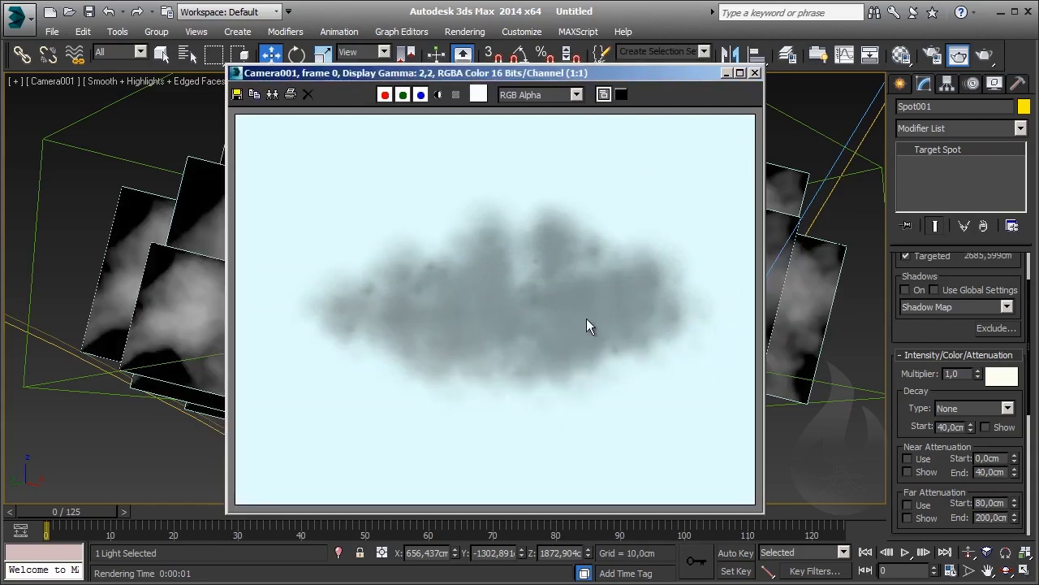
click(901, 54)
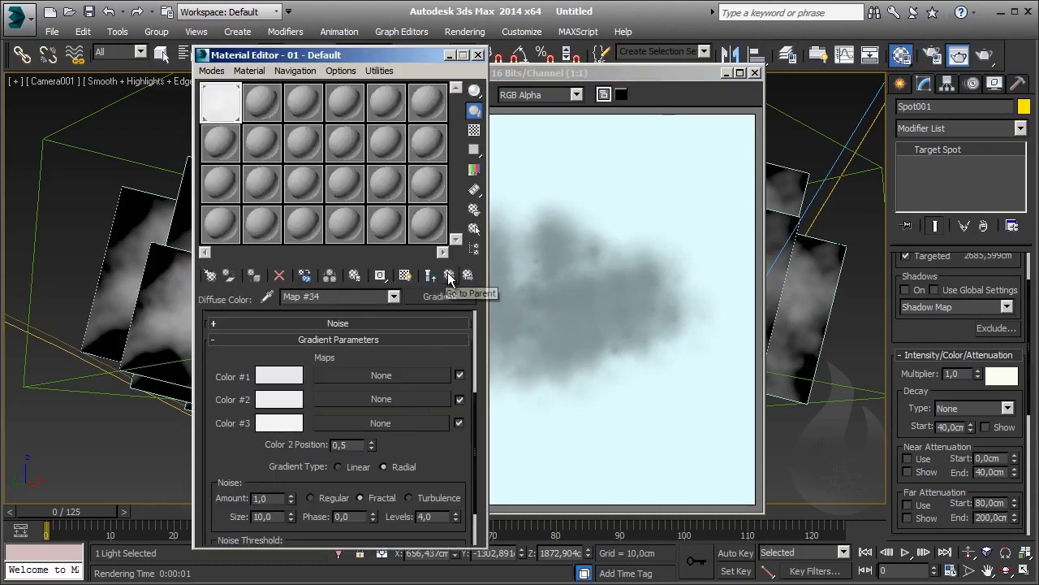
click(289, 402)
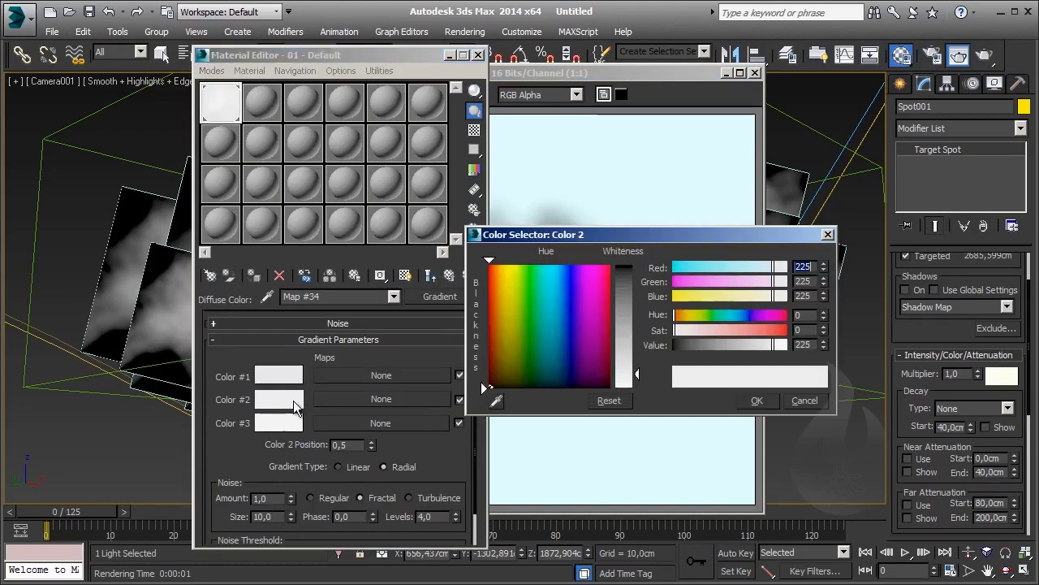
drag(635, 382, 638, 345)
click(755, 400)
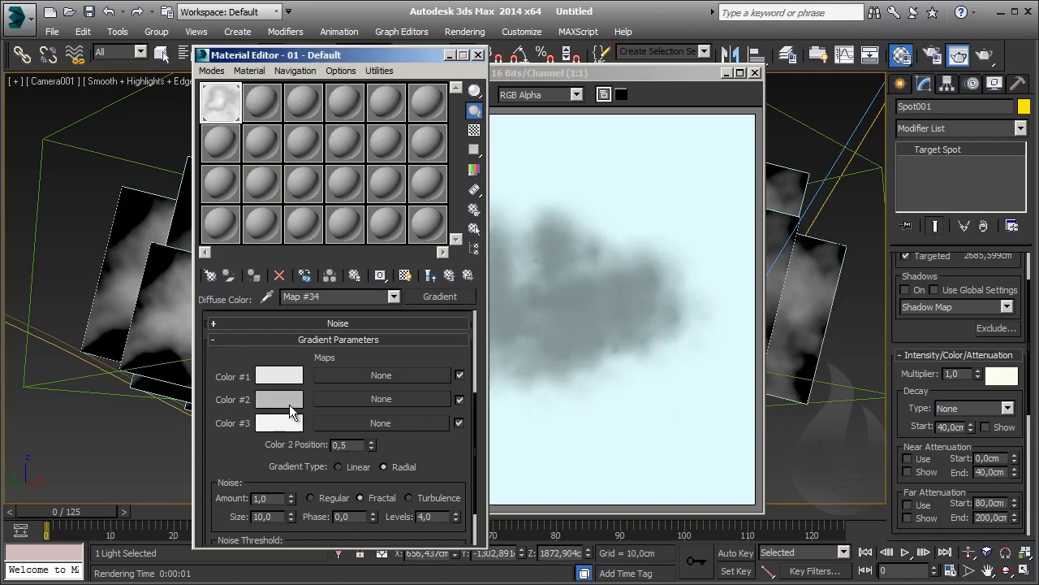
- Darken gradient Color #1 to grey 97 and re-render the cloud
click(286, 375)
drag(637, 382, 640, 312)
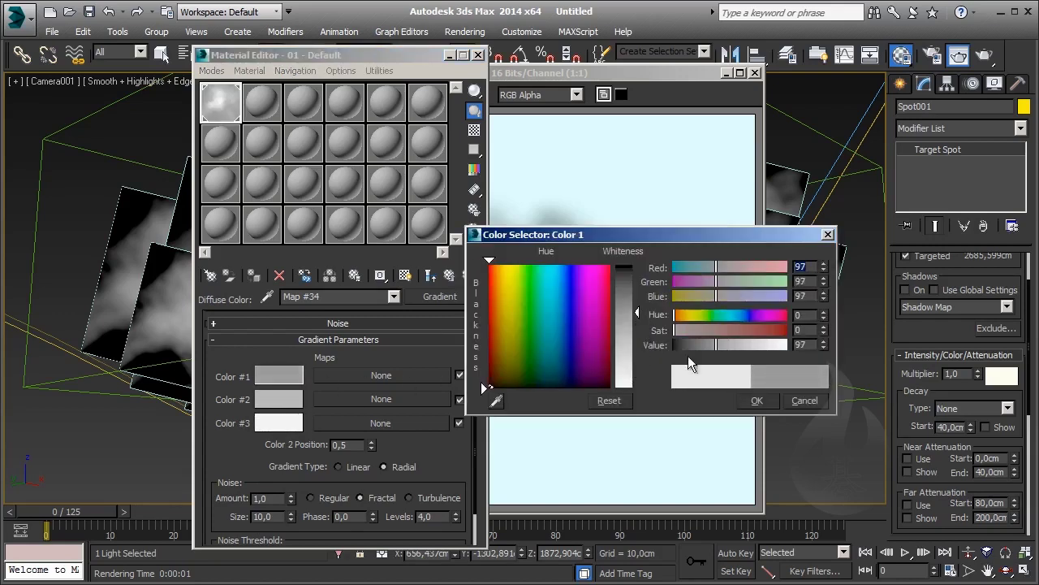
click(755, 401)
click(986, 55)
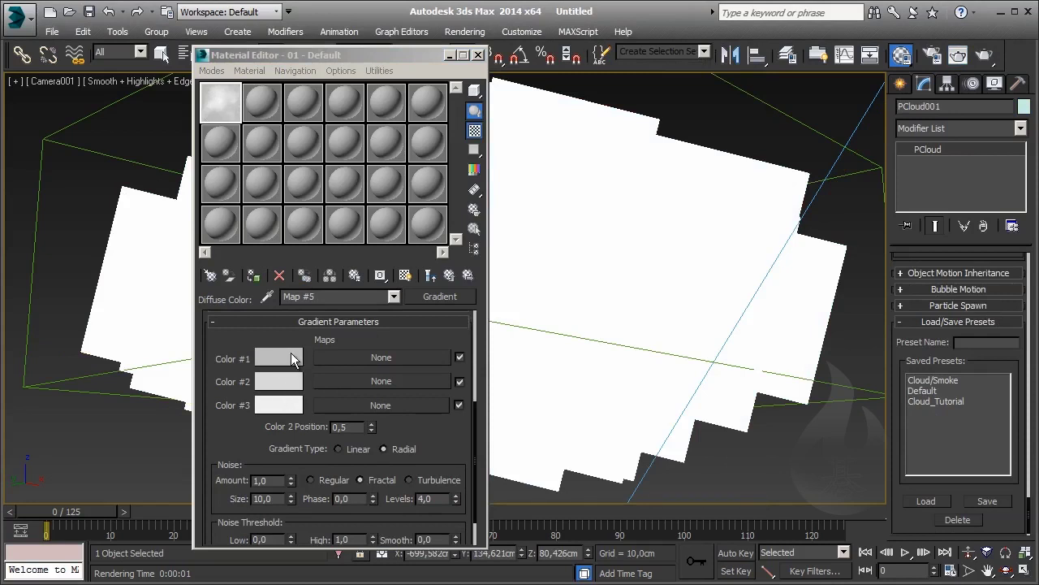
- Keep the parent material's Ambient unlocked from Diffuse and set Ambient to dark grey 26
scroll(410, 389, up, 3)
scroll(422, 410, up, 3)
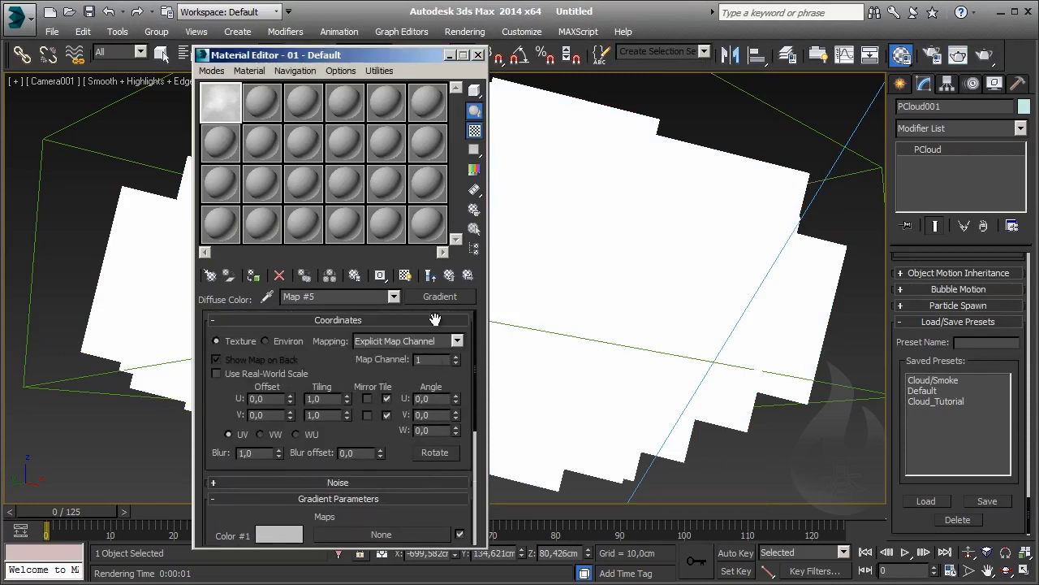
click(430, 275)
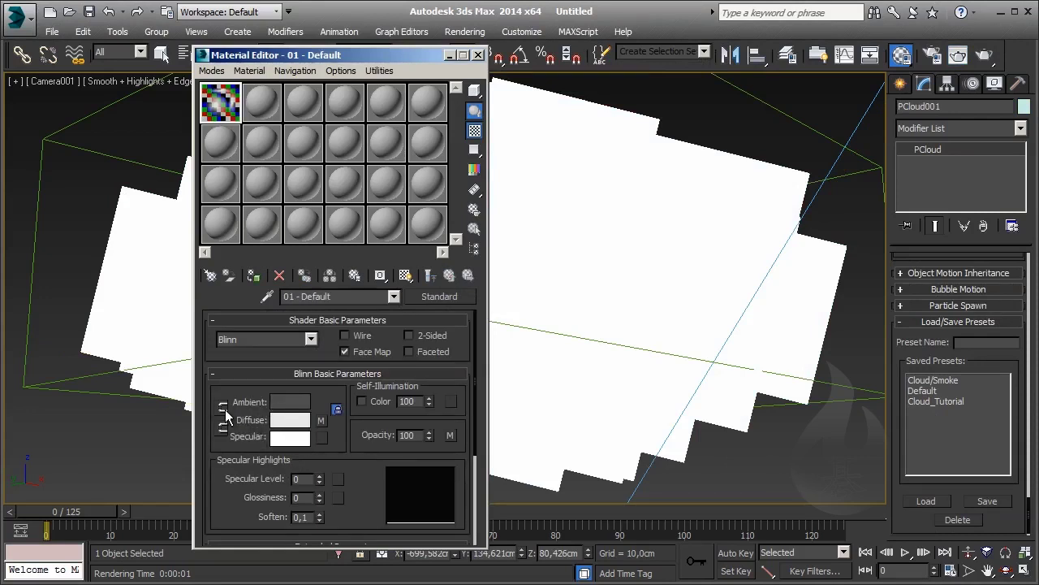
click(223, 409)
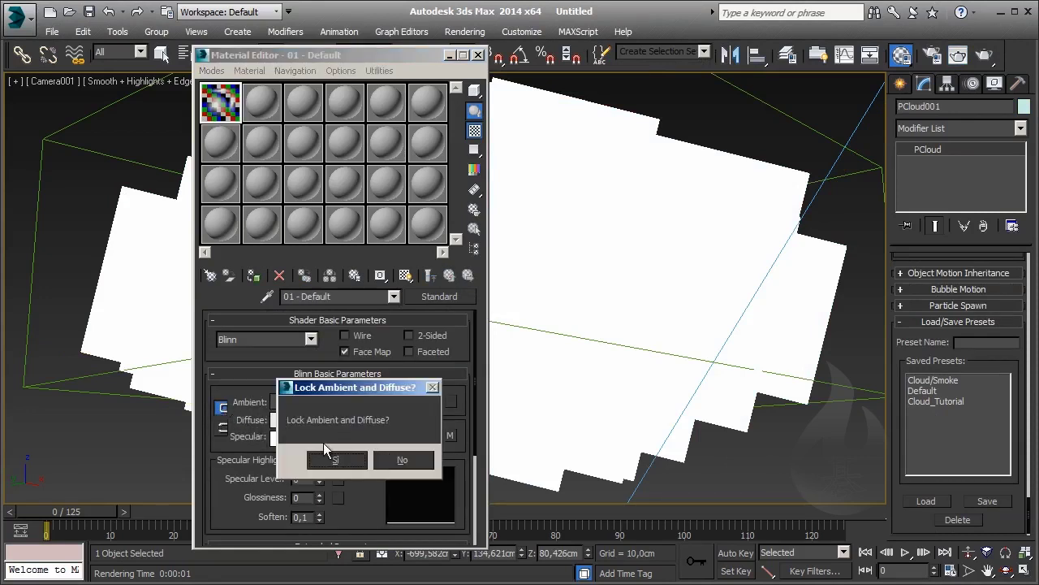
click(398, 460)
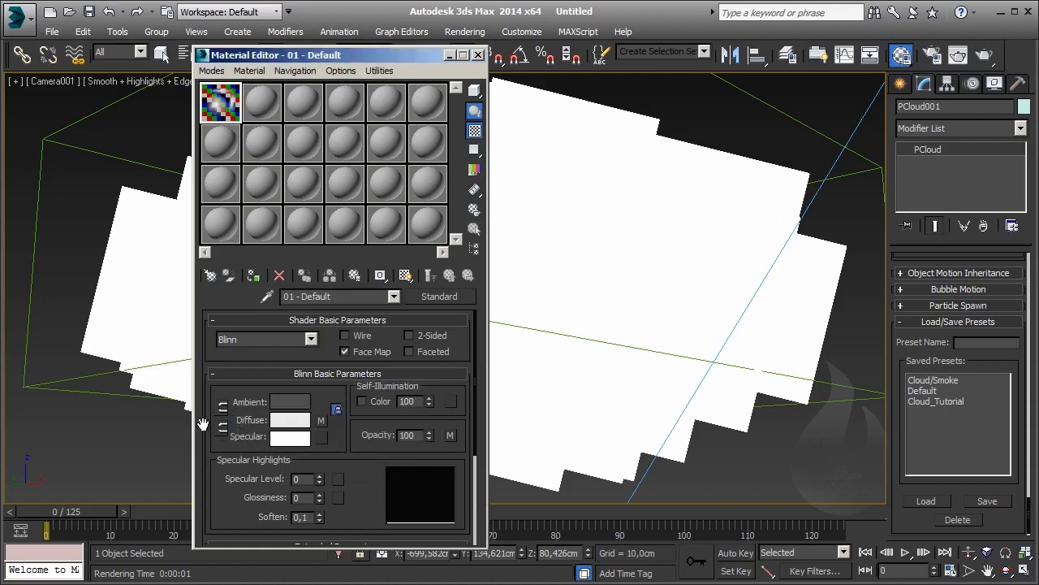
click(285, 403)
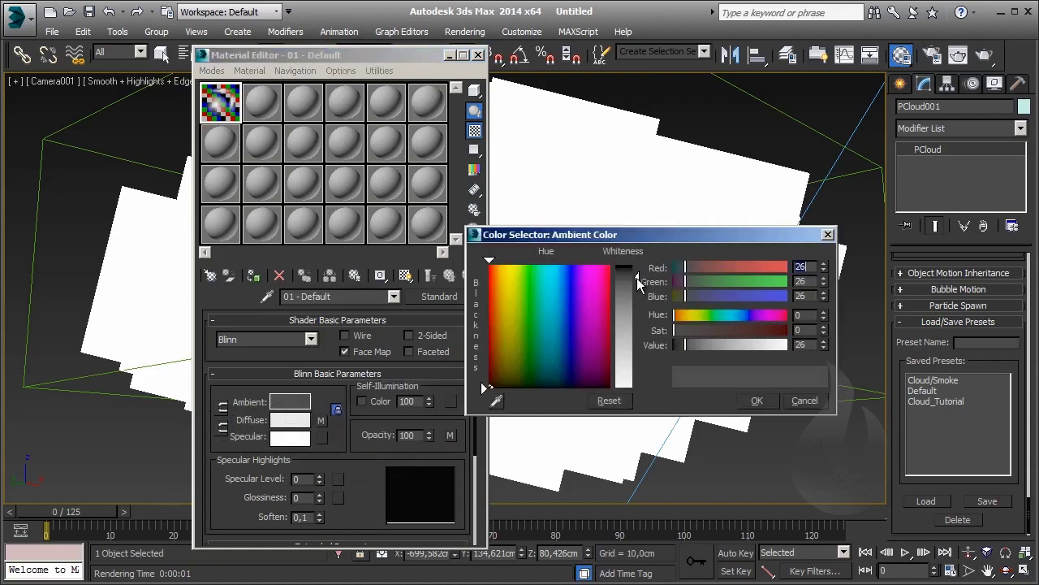
drag(639, 280, 640, 282)
click(756, 401)
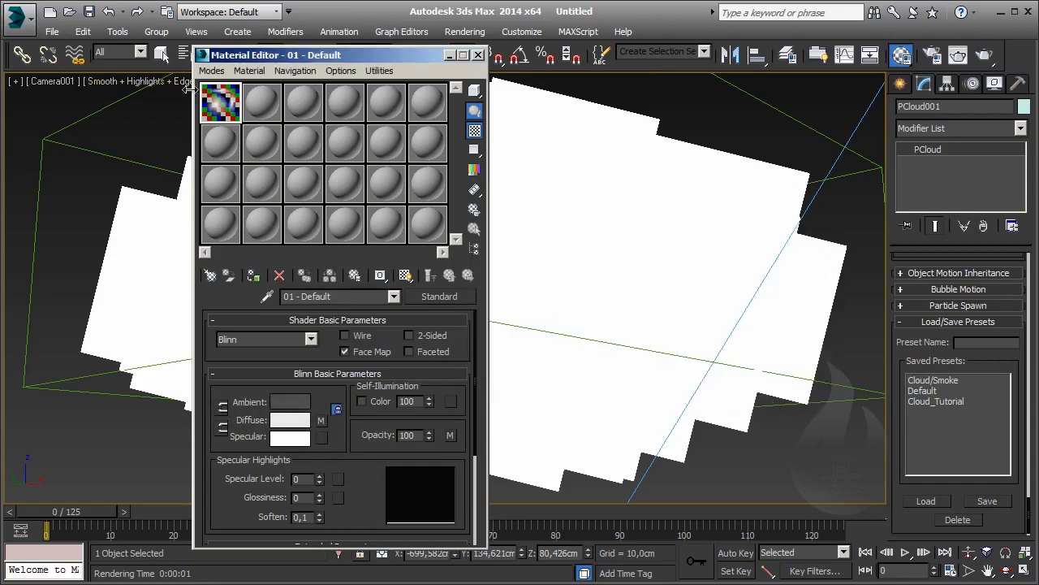
- Turn off the sample checker background, show a sphere sample, and render the camera view
double_click(209, 99)
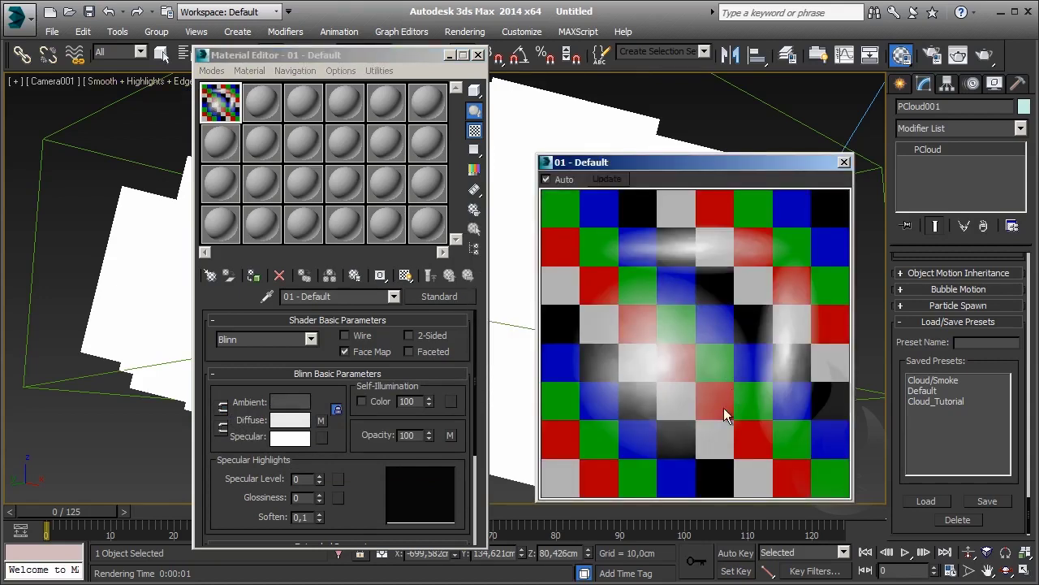
click(845, 162)
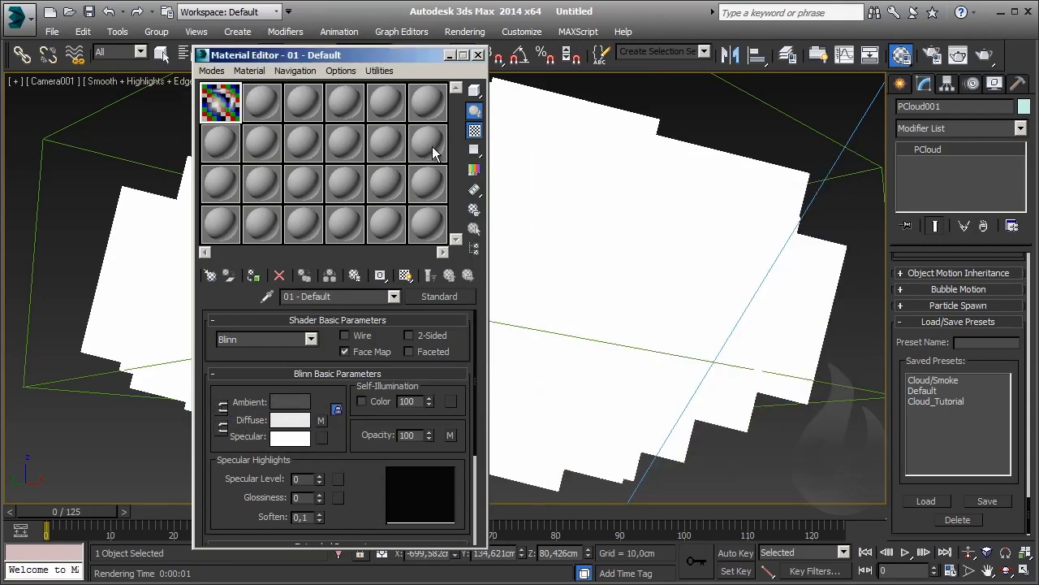
click(474, 133)
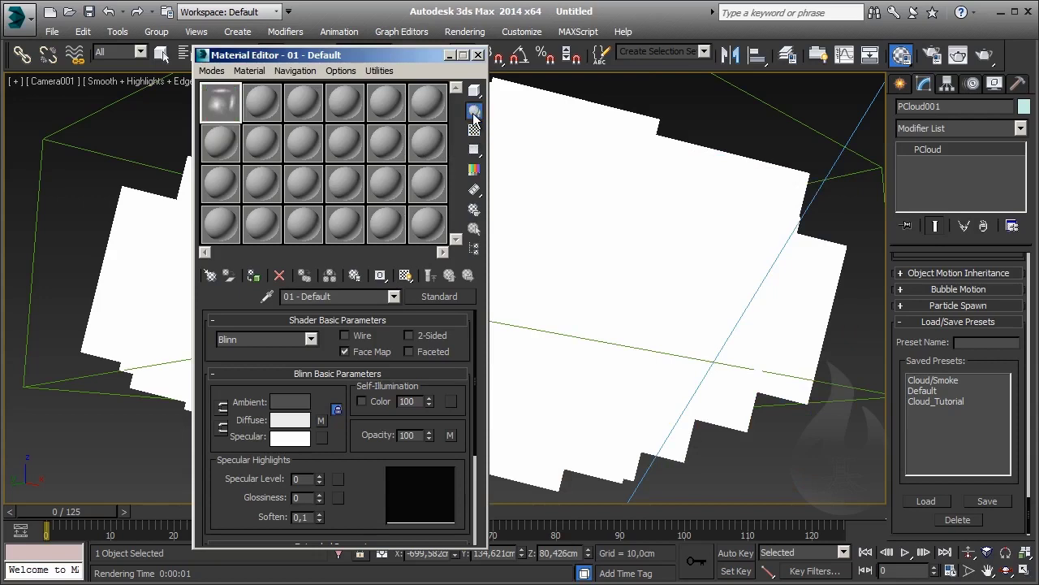
drag(474, 90, 475, 91)
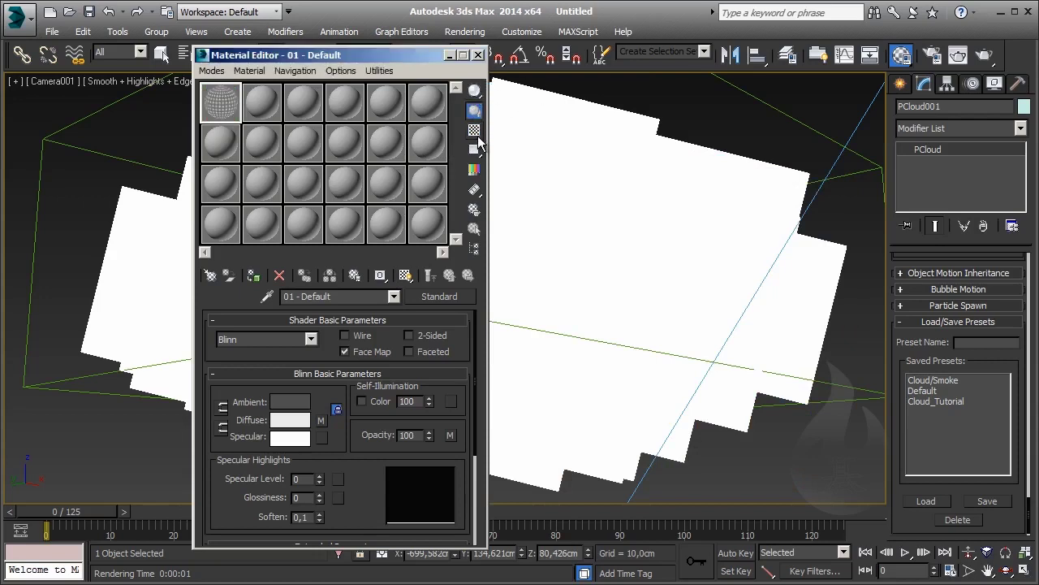
click(959, 54)
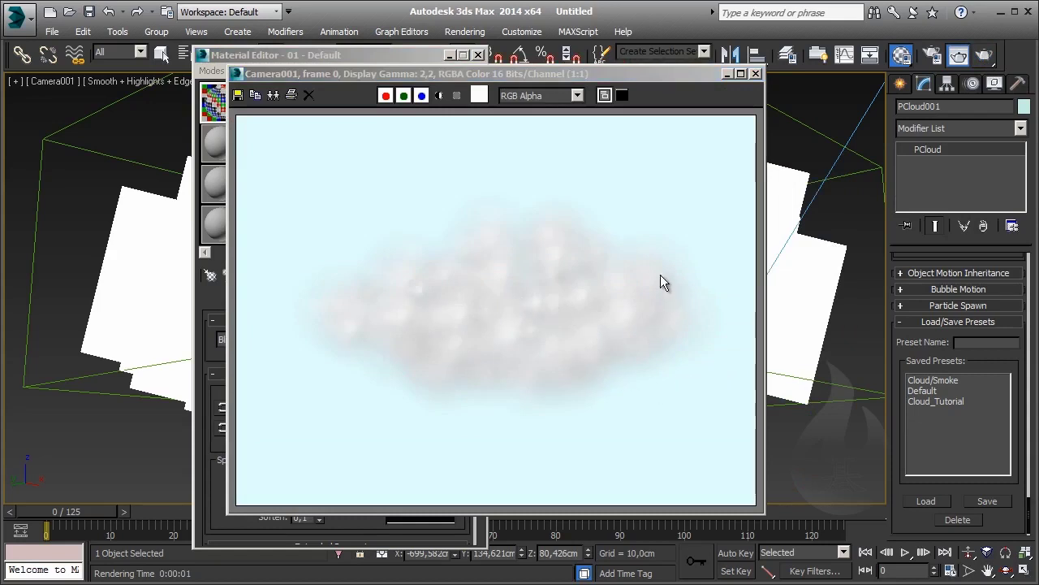
- Close the rendered frame window and the Material Editor
drag(687, 73, 711, 72)
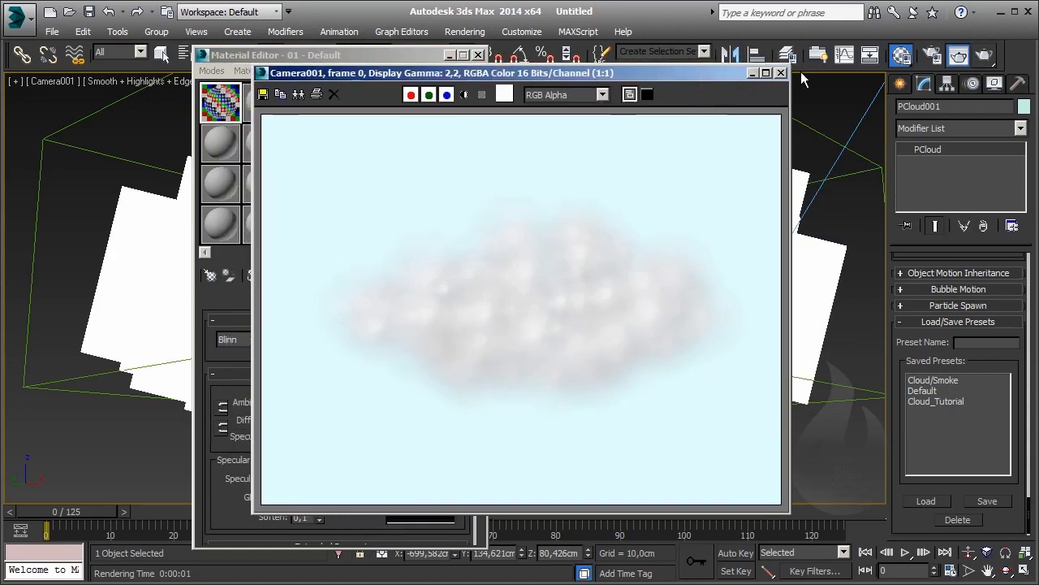
click(781, 72)
drag(351, 462, 350, 444)
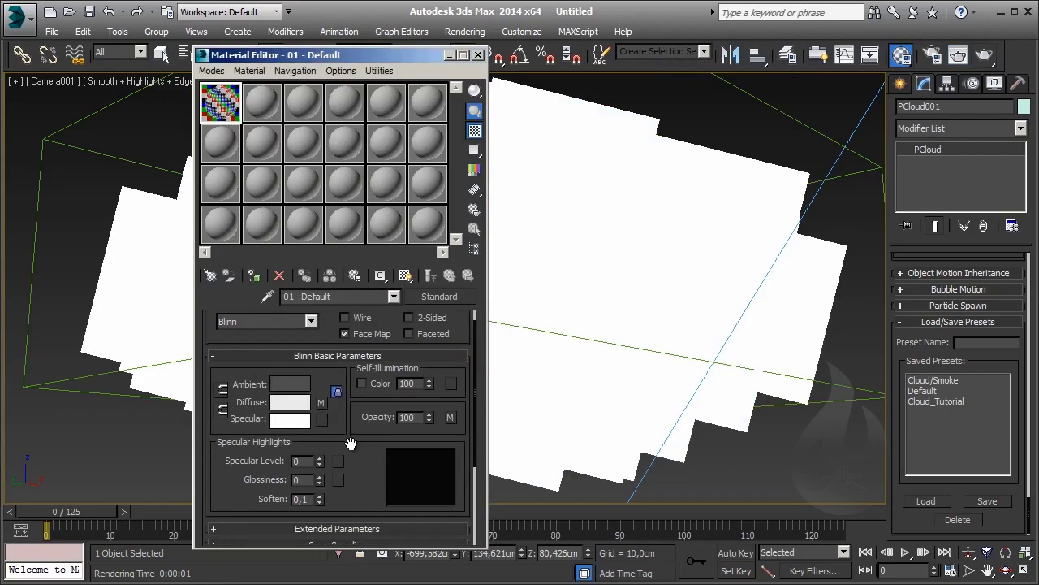
scroll(350, 443, down, 5)
drag(360, 355, 362, 374)
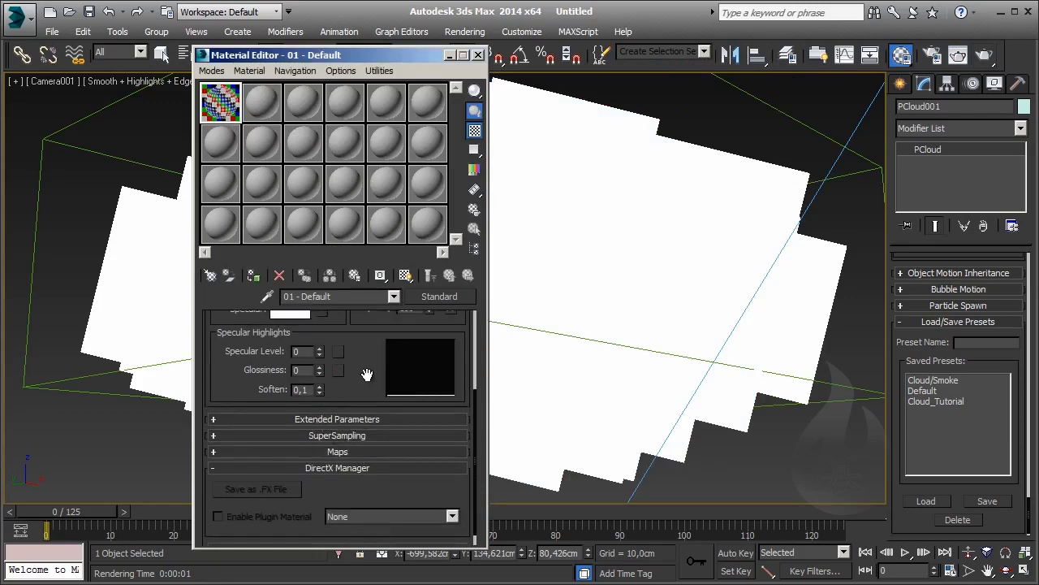
click(449, 55)
- Lower the Omni001 light colour's Value to 210 for a darker pale blue
click(718, 126)
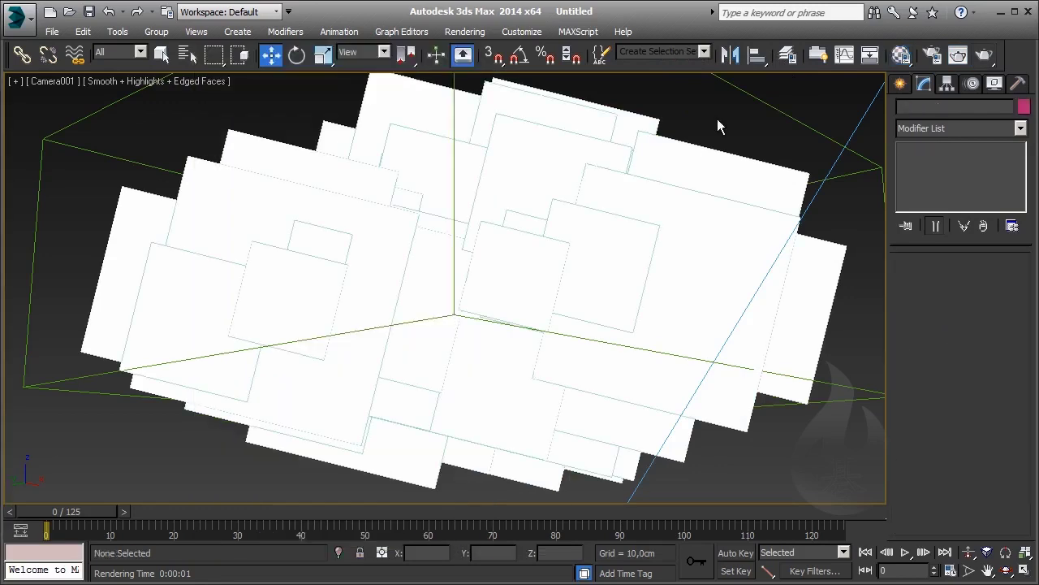
key(p)
alt+middle_drag(678, 144, 658, 173)
scroll(658, 174, down, 5)
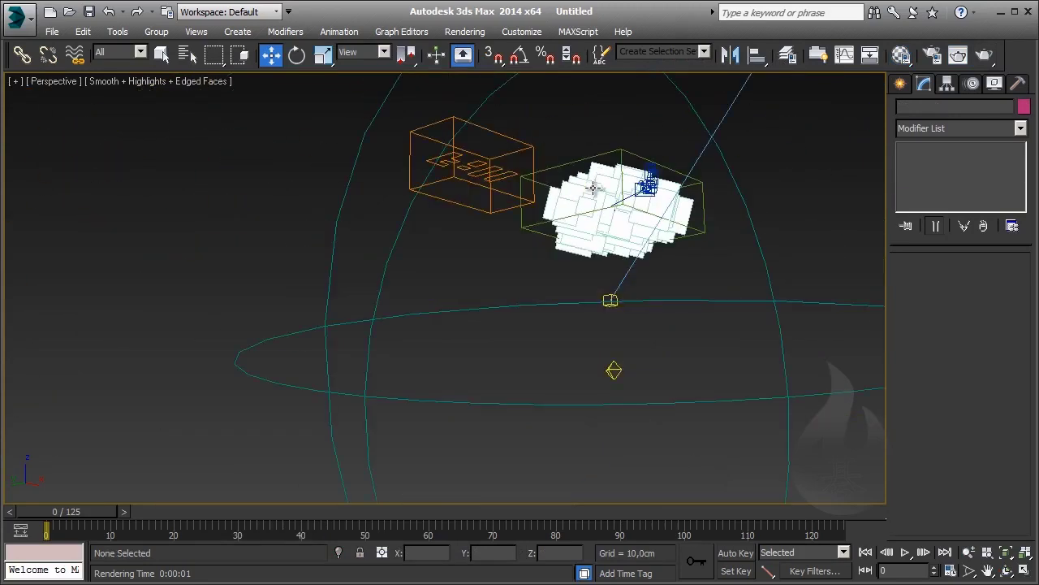
click(602, 398)
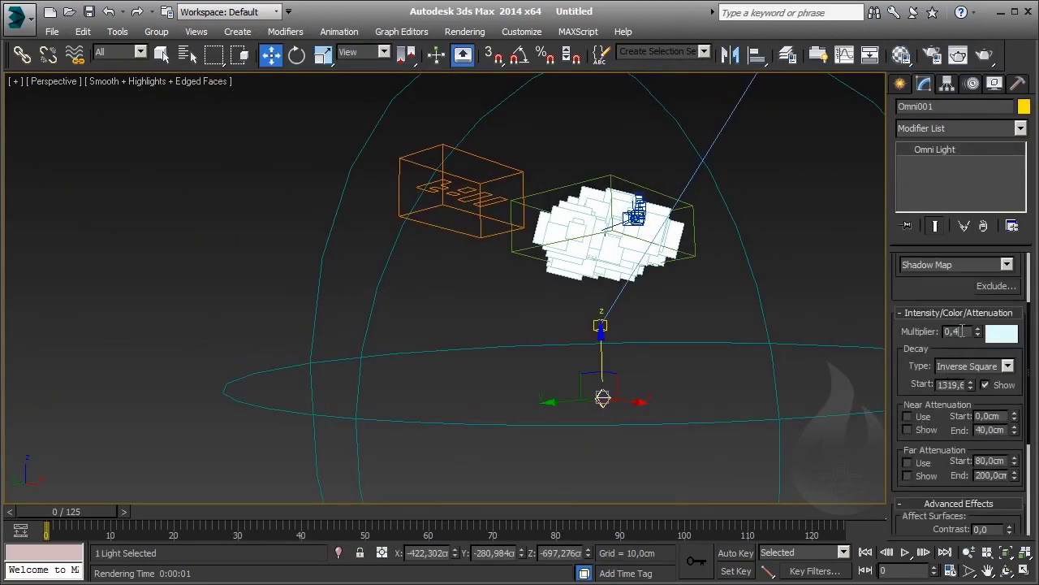
click(993, 336)
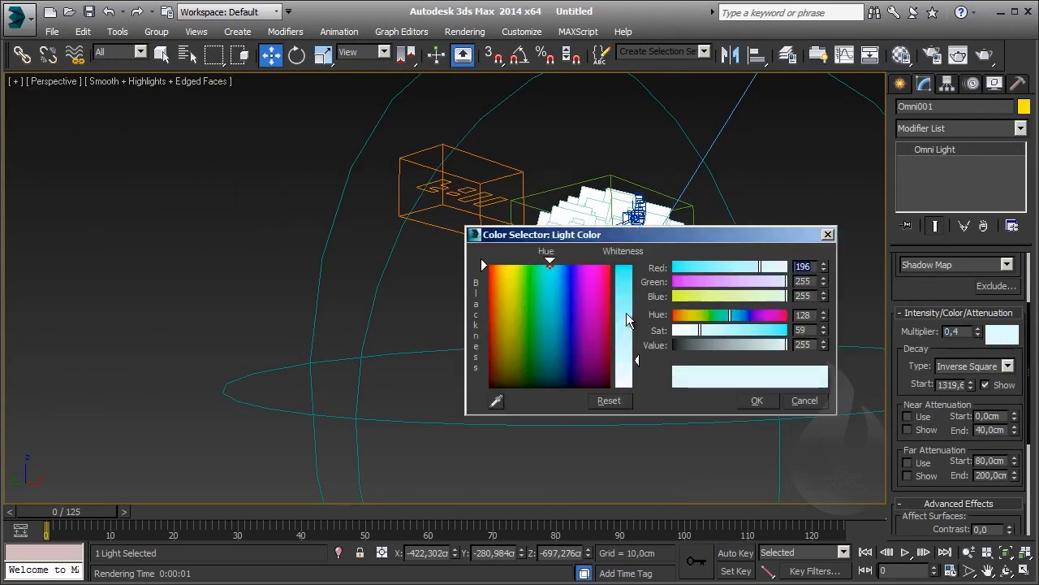
drag(794, 346, 759, 345)
click(754, 399)
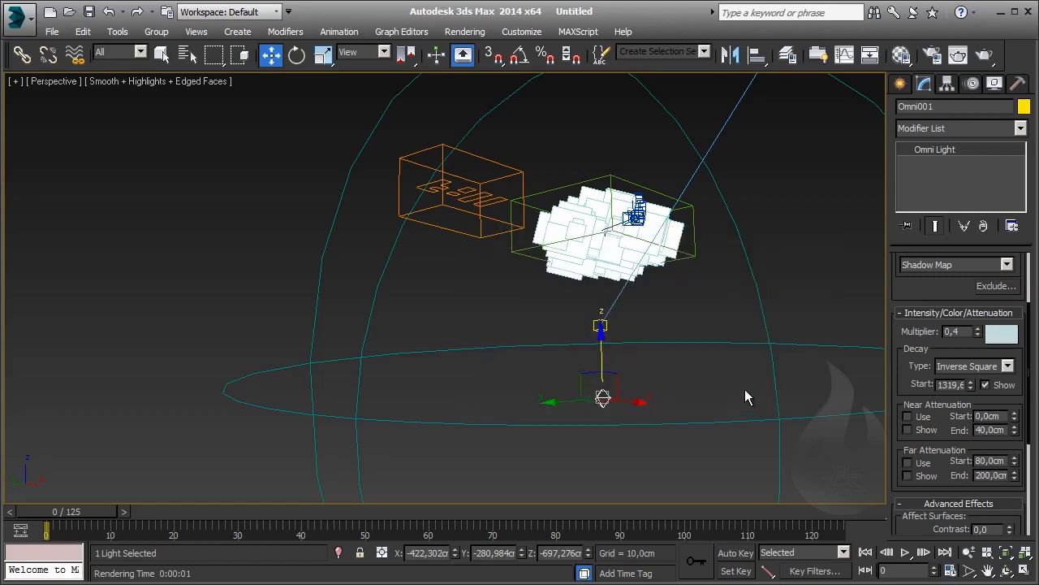
click(641, 163)
- Set the environment background to saturated blue (45, 119, 255) and re-render Camera001
key(c)
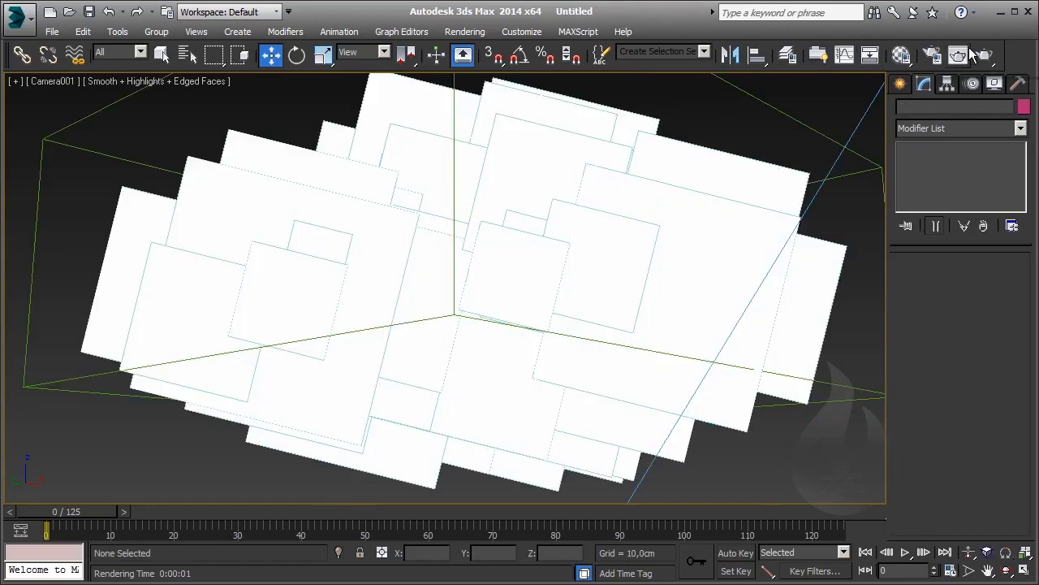
click(970, 53)
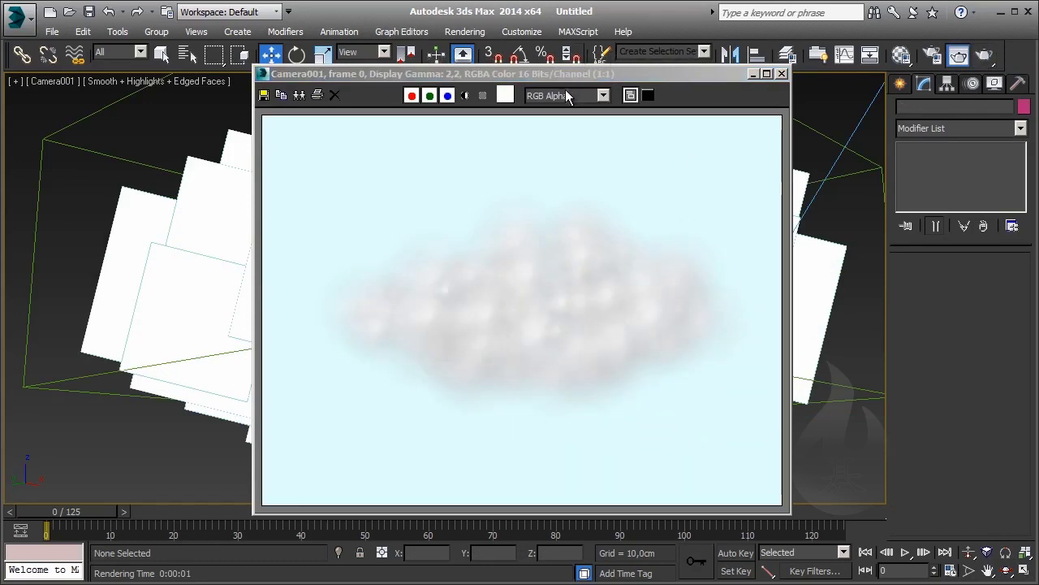
key(8)
click(421, 168)
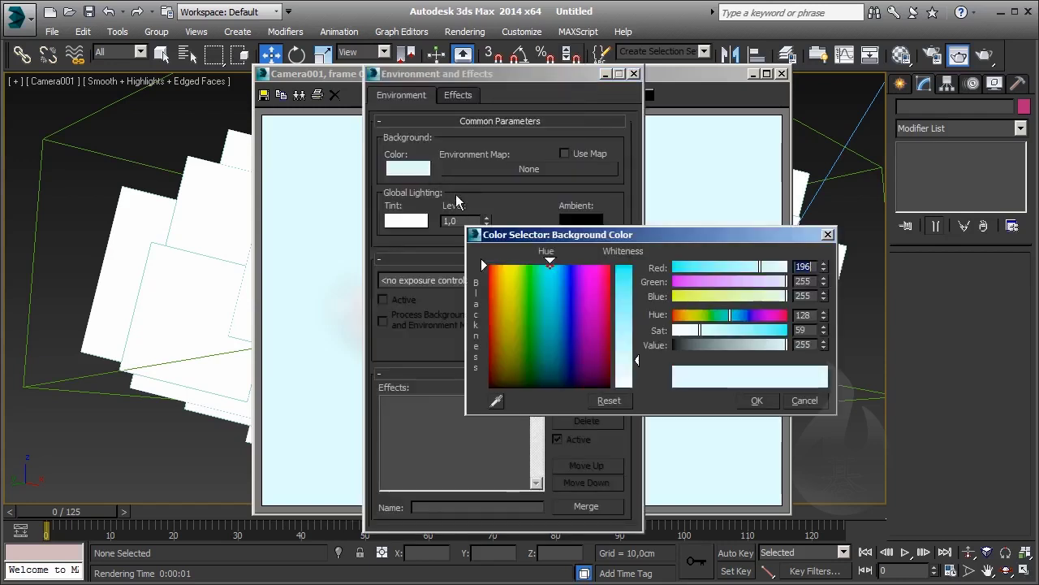
drag(587, 305, 562, 268)
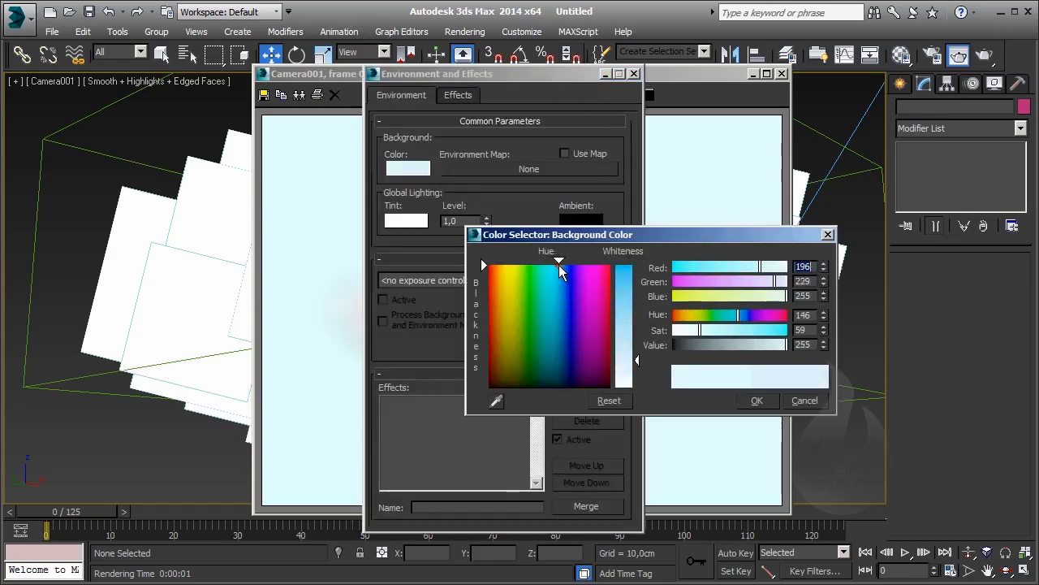
drag(635, 359, 637, 278)
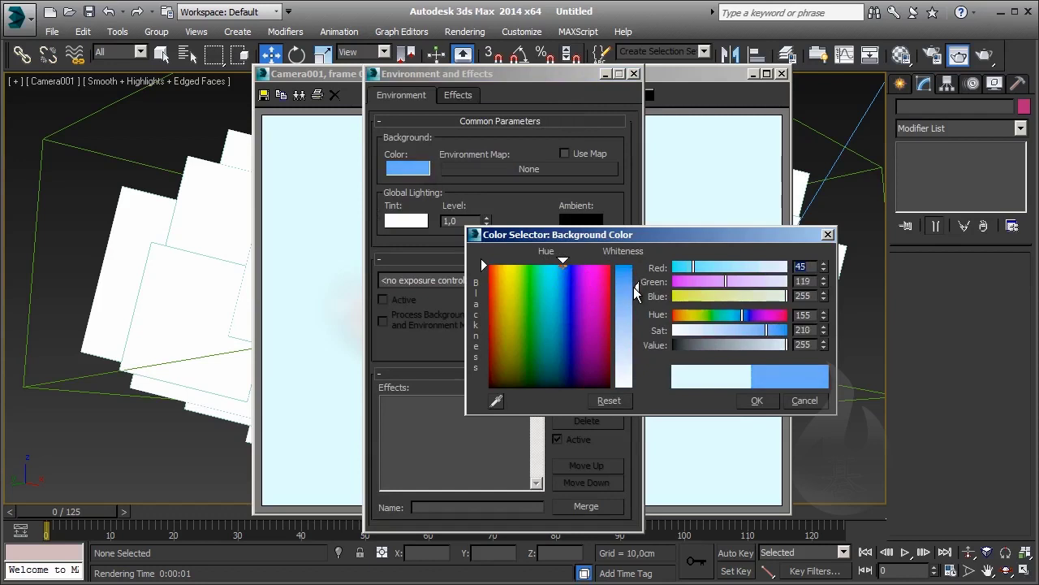
click(756, 400)
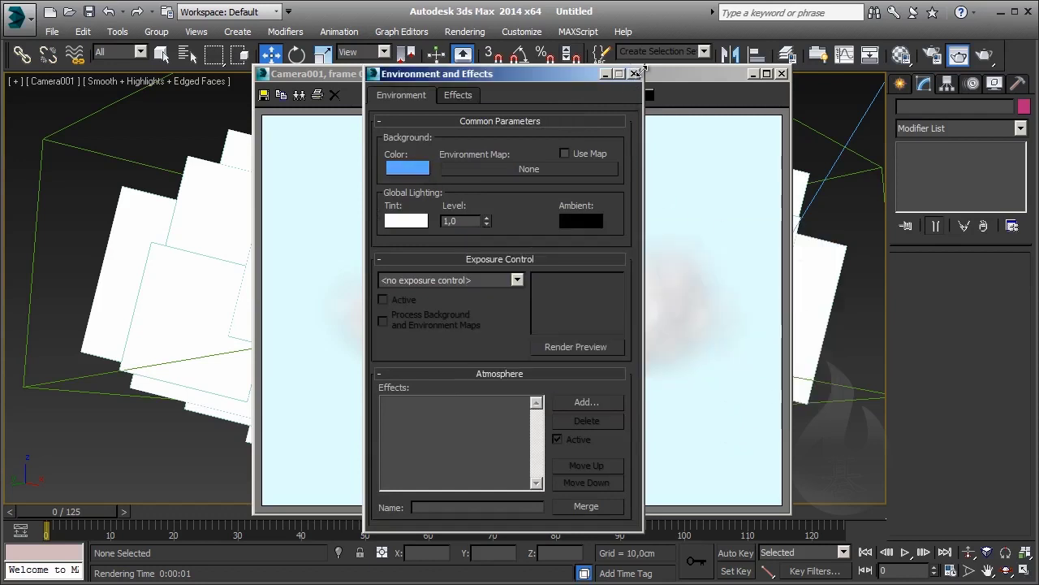
click(634, 73)
click(985, 54)
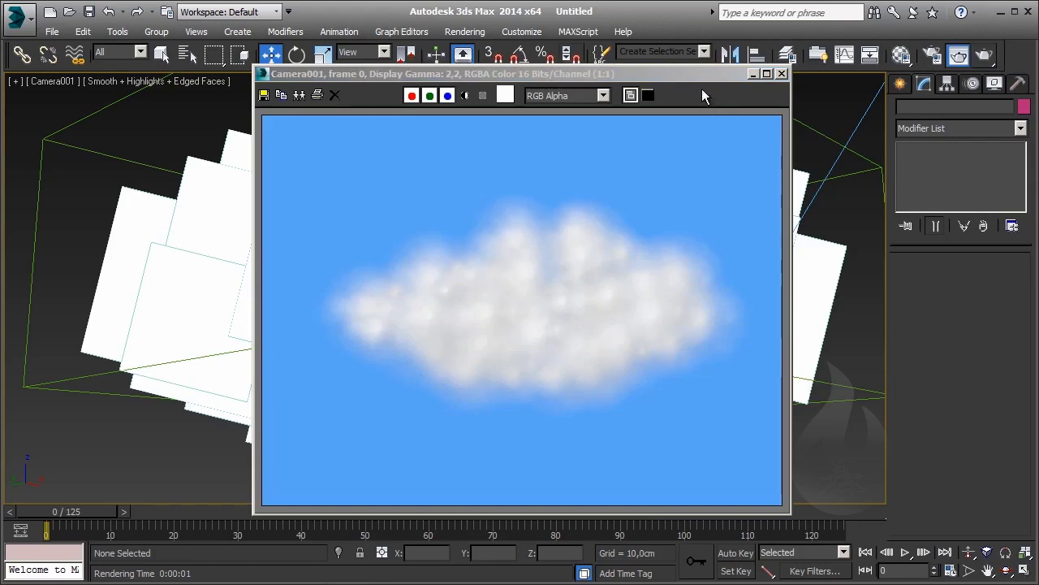
- Move the blue-sky render window aside and put it away to reveal the Camera001 viewport
drag(700, 74, 672, 74)
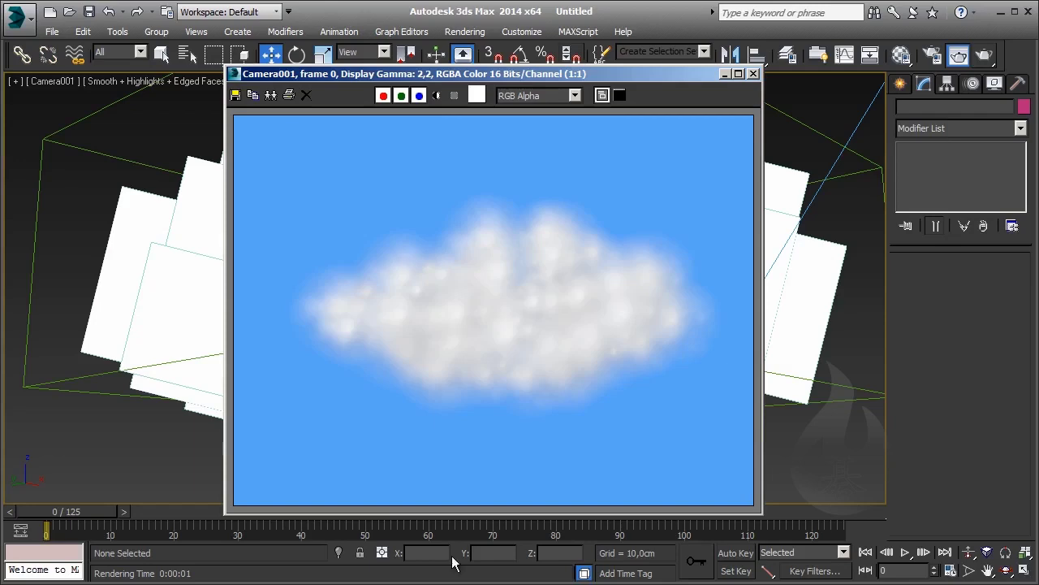
click(725, 74)
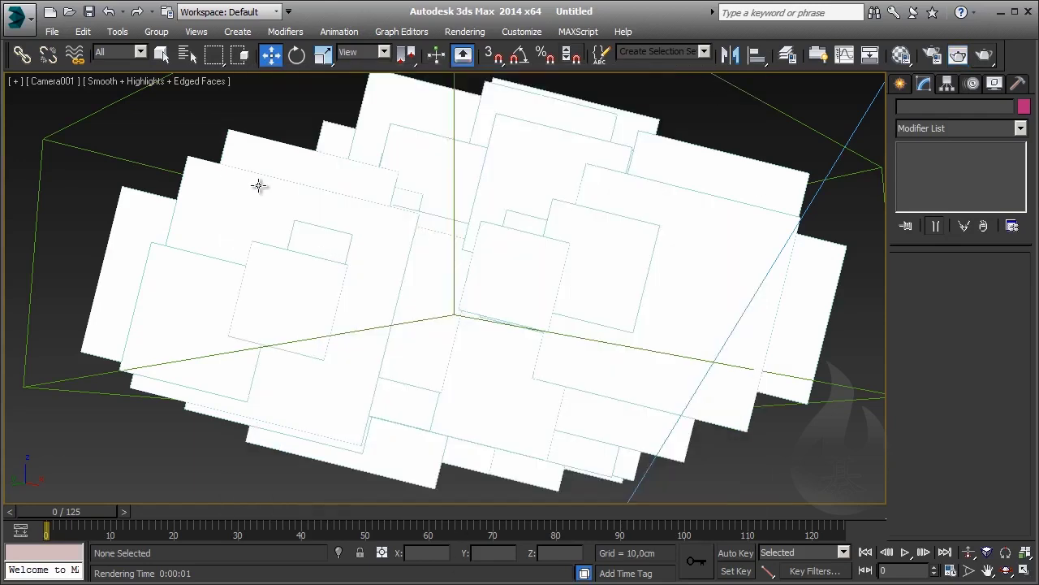
- Switch to a Perspective view zoomed out over the whole scene
click(268, 162)
key(p)
scroll(398, 341, down, 3)
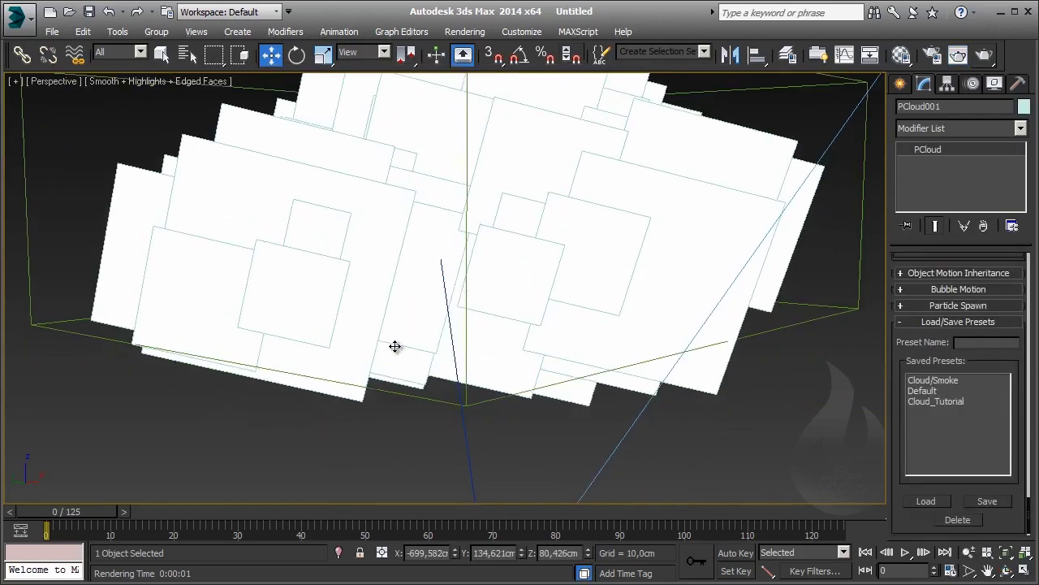
scroll(395, 346, down, 6)
click(706, 327)
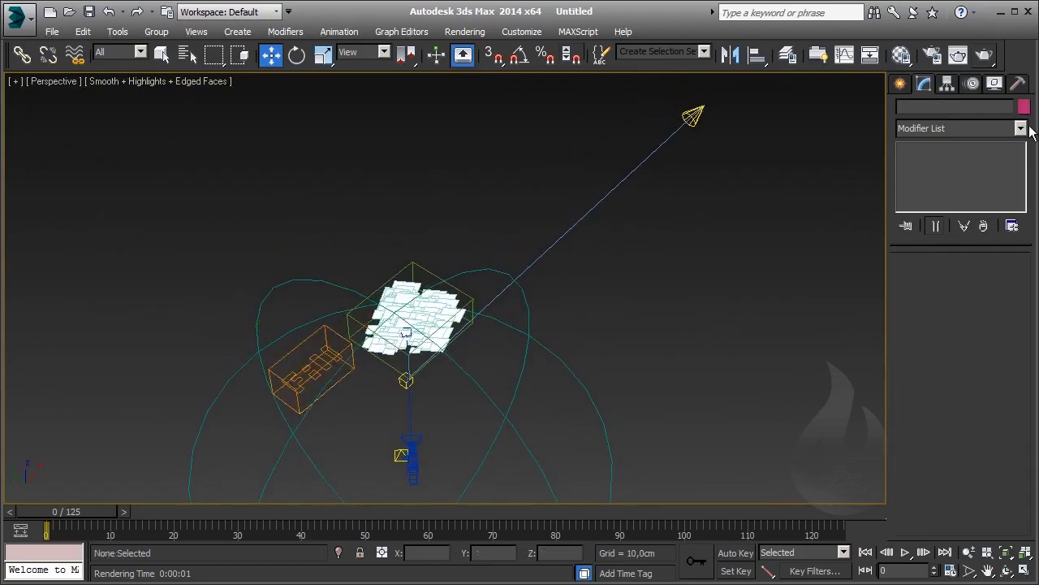
- Start a Box from the Standard Primitives geometry category
click(900, 84)
click(907, 111)
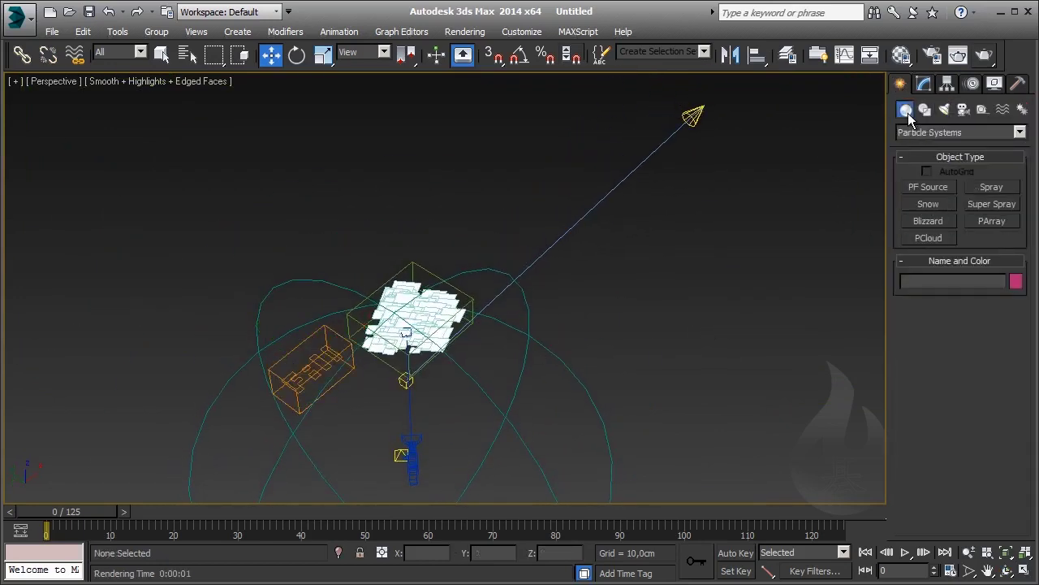
click(918, 133)
click(930, 147)
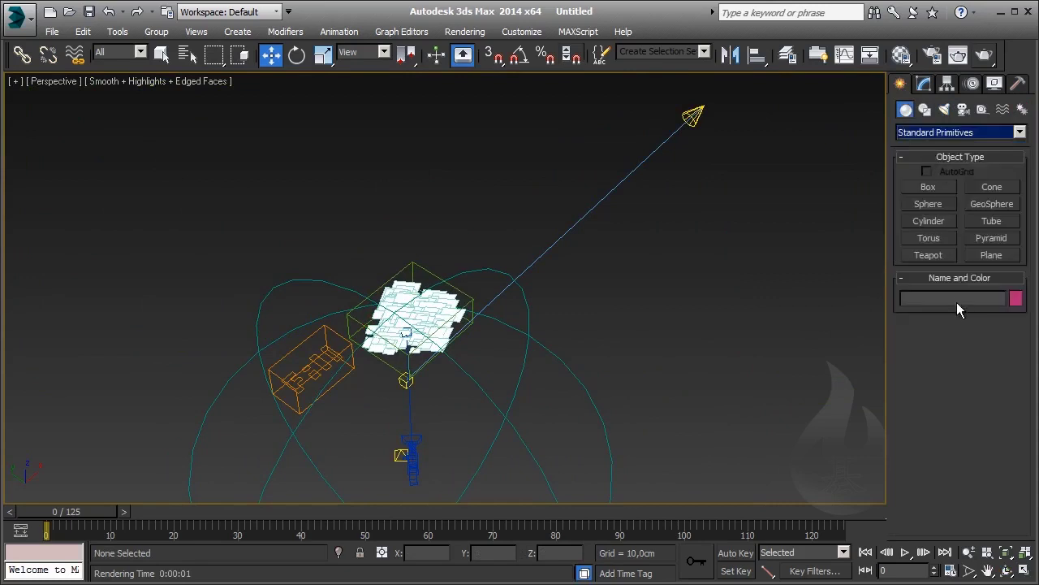
click(933, 185)
- Draw a pink box beside the particle cloud
middle_drag(713, 369, 524, 348)
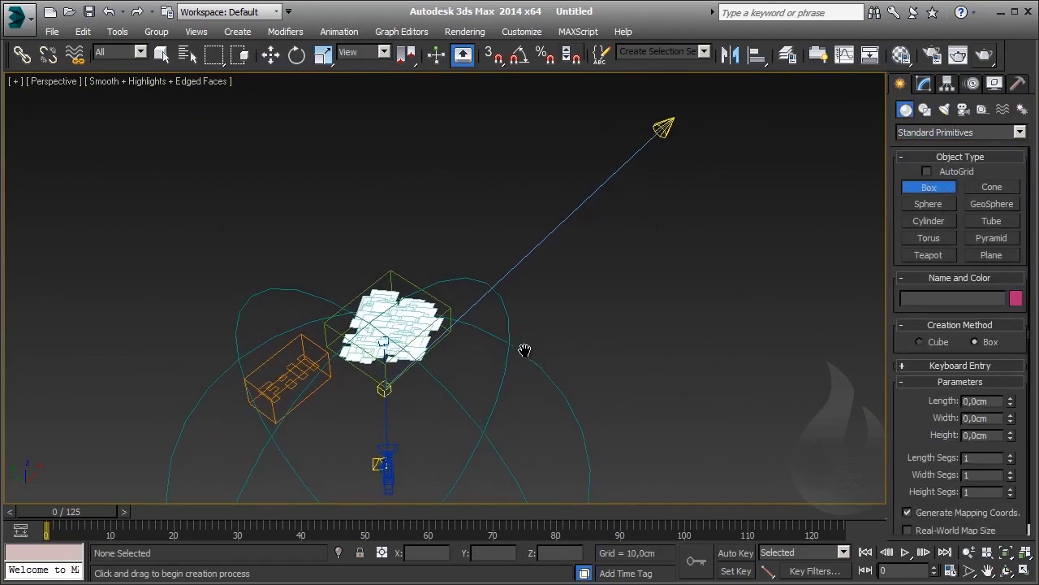
drag(556, 284, 538, 355)
click(538, 309)
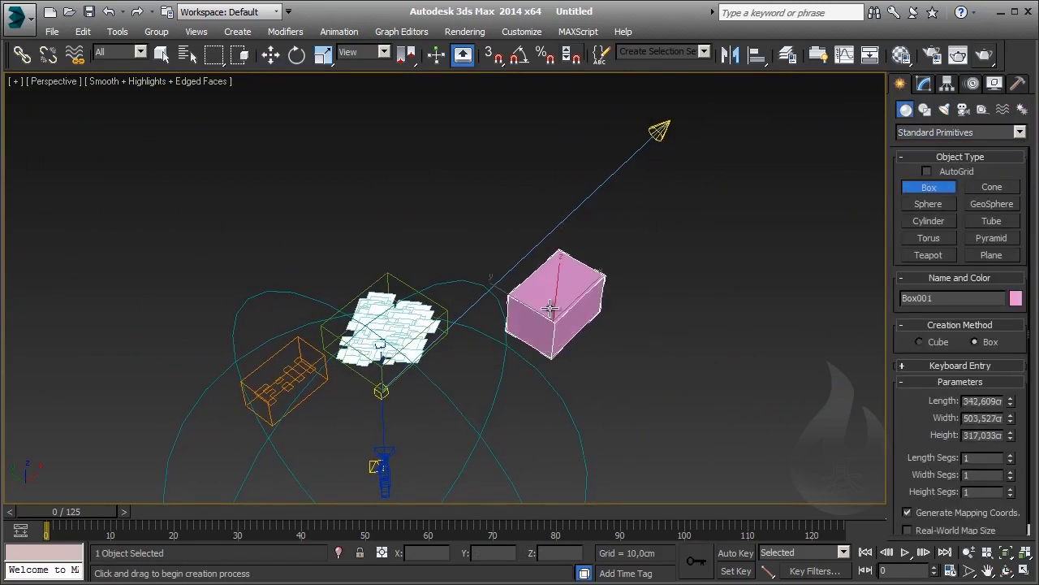
key(w)
- Draw a teapot above the cloud with 20 segments
click(946, 256)
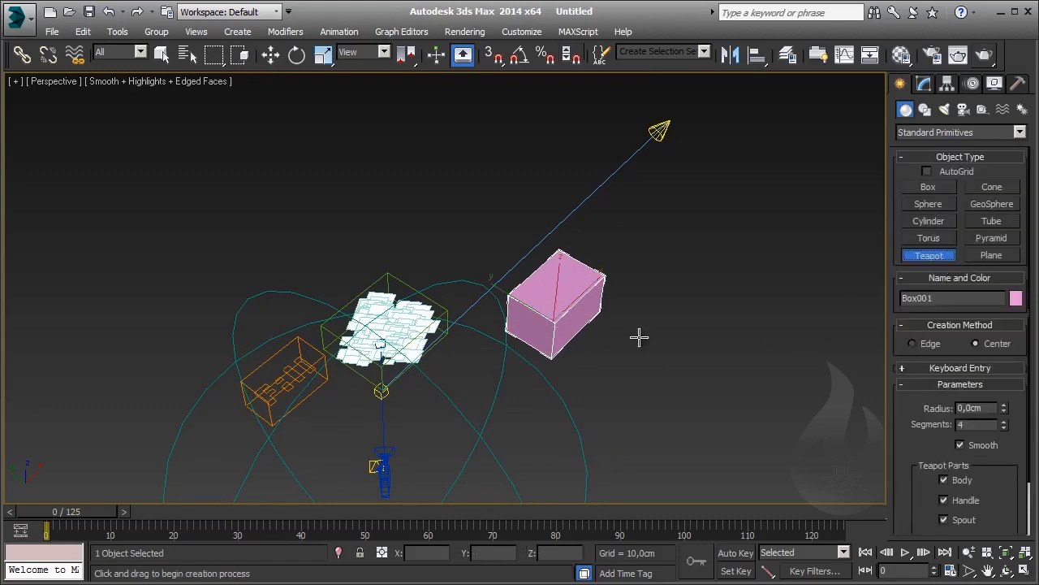
drag(385, 259, 497, 265)
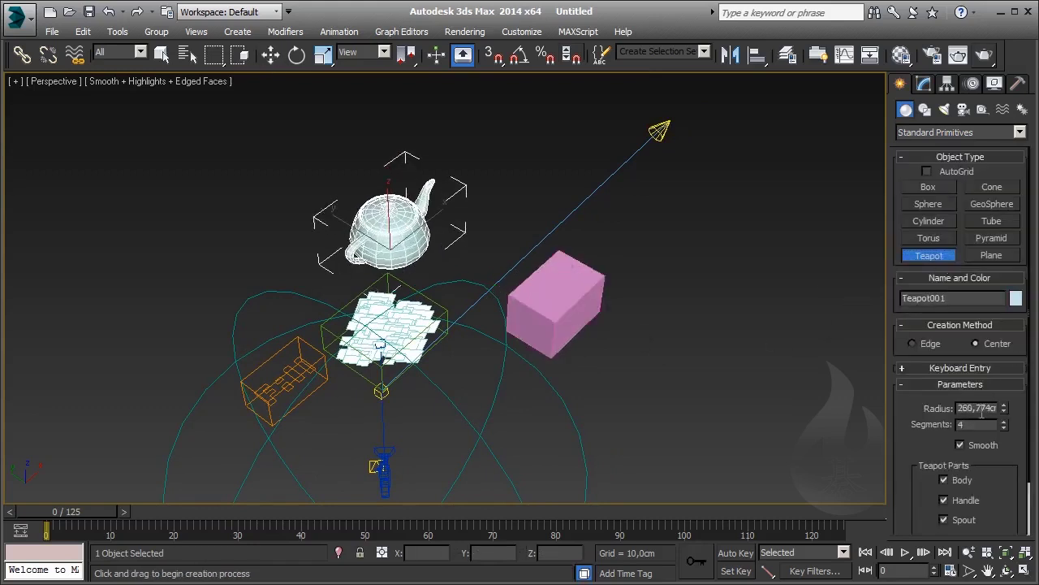
text(2)
key(Return)
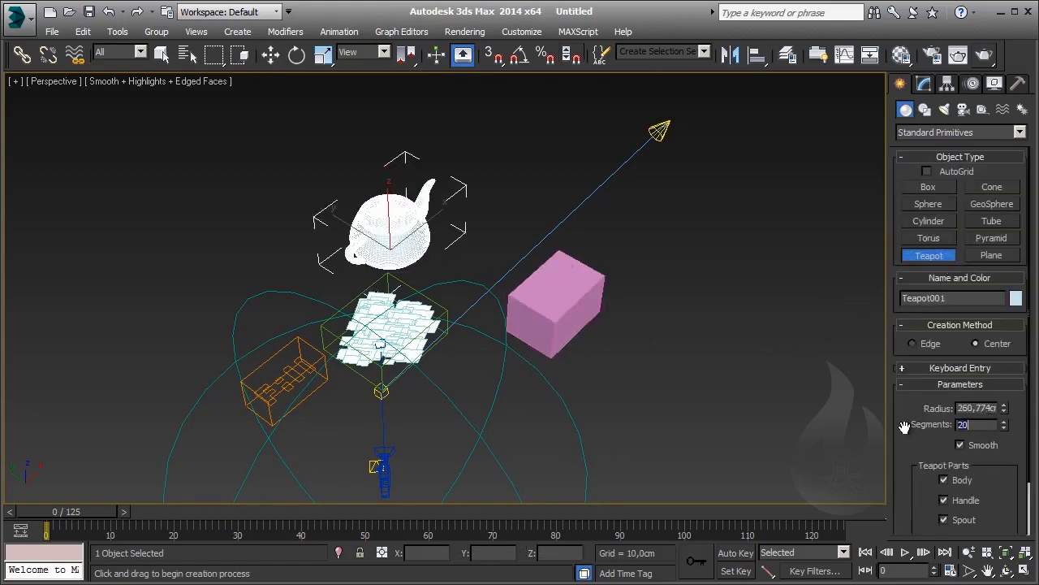
key(w)
- Orbit around the scene and select the PCloud001 emitter
click(625, 341)
alt+middle_drag(481, 279, 411, 227)
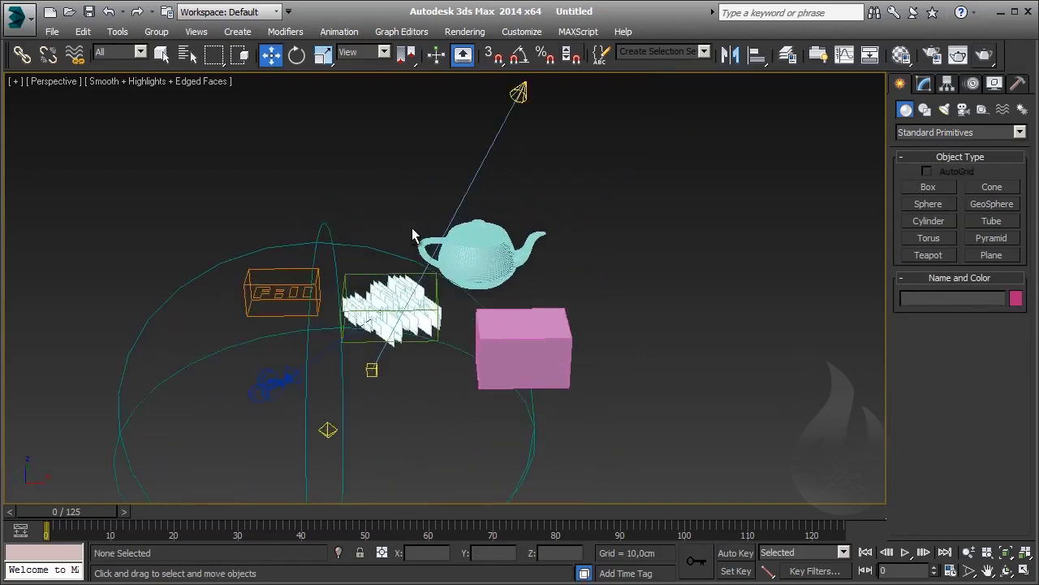
click(466, 272)
alt+middle_drag(467, 272, 325, 348)
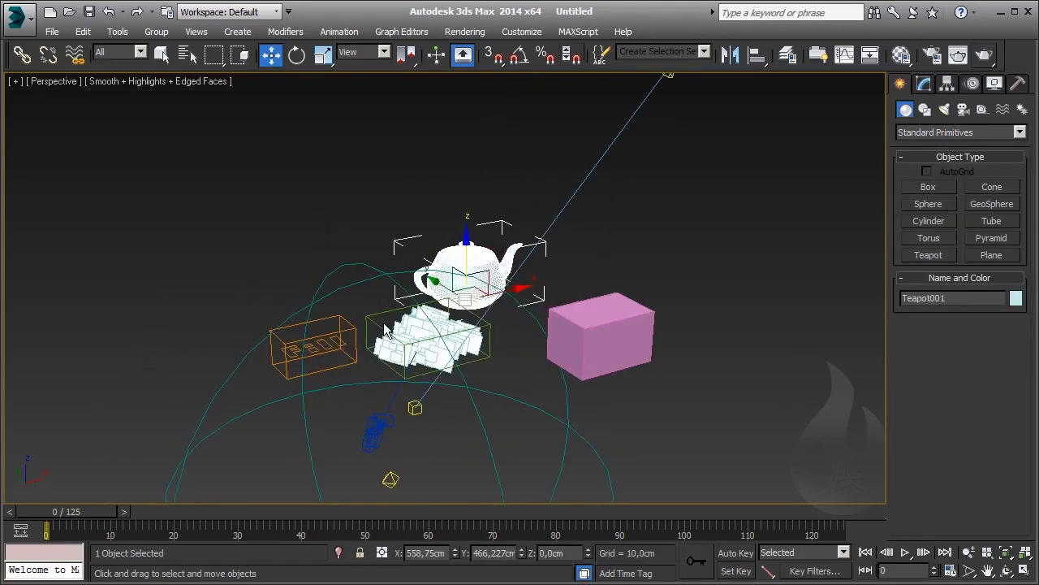
click(217, 143)
click(280, 335)
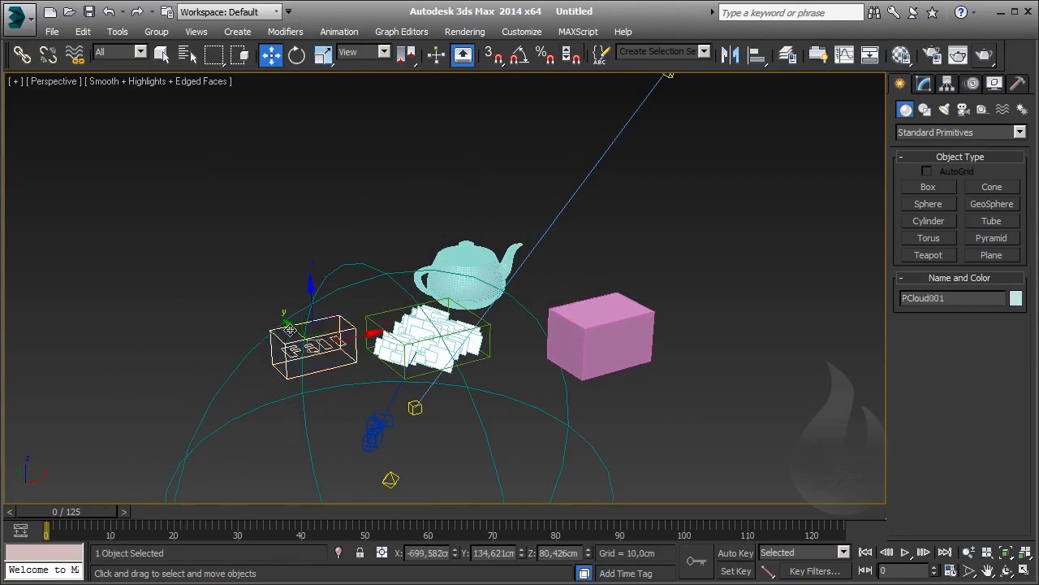
- Copy the particle cloud emitter to create PCloud002 and select it
shift+drag(280, 328, 262, 279)
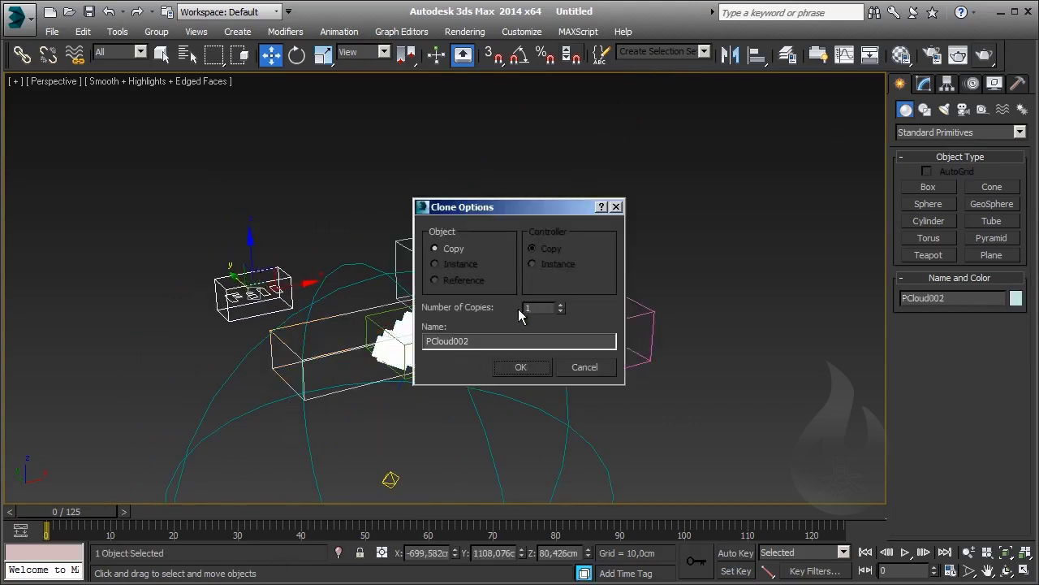
click(521, 366)
alt+middle_drag(520, 367, 330, 240)
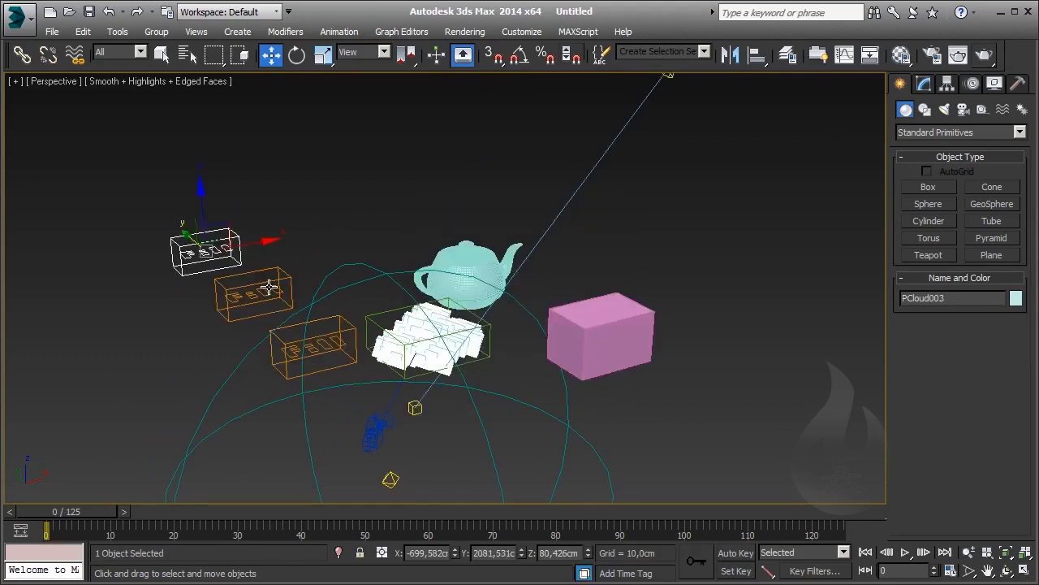
click(330, 240)
scroll(268, 286, up, 3)
scroll(298, 230, up, 2)
click(363, 298)
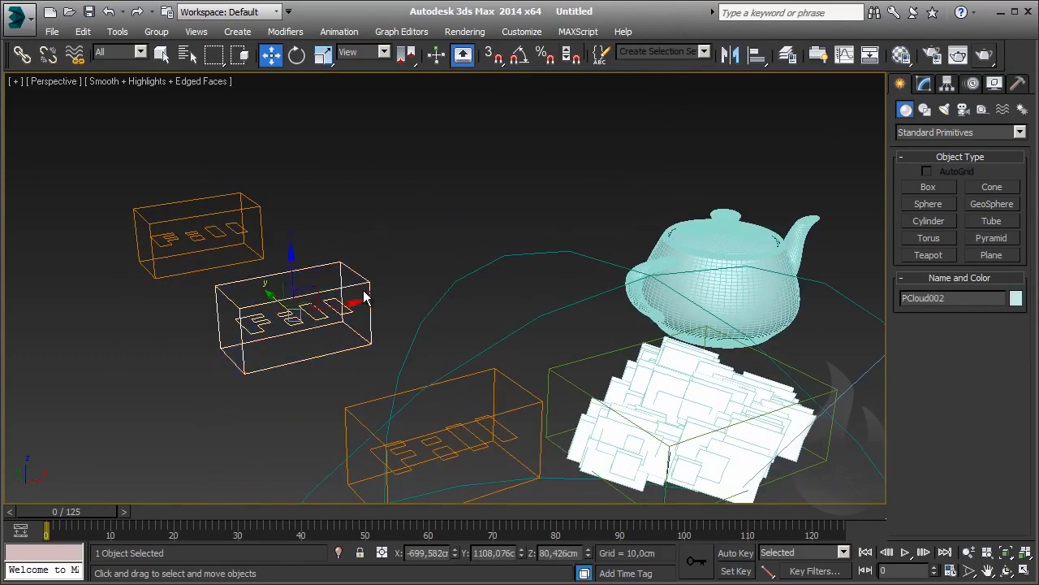
- Load the Default preset onto PCloud002, giving it a 200×200×100 cm emitter
click(935, 89)
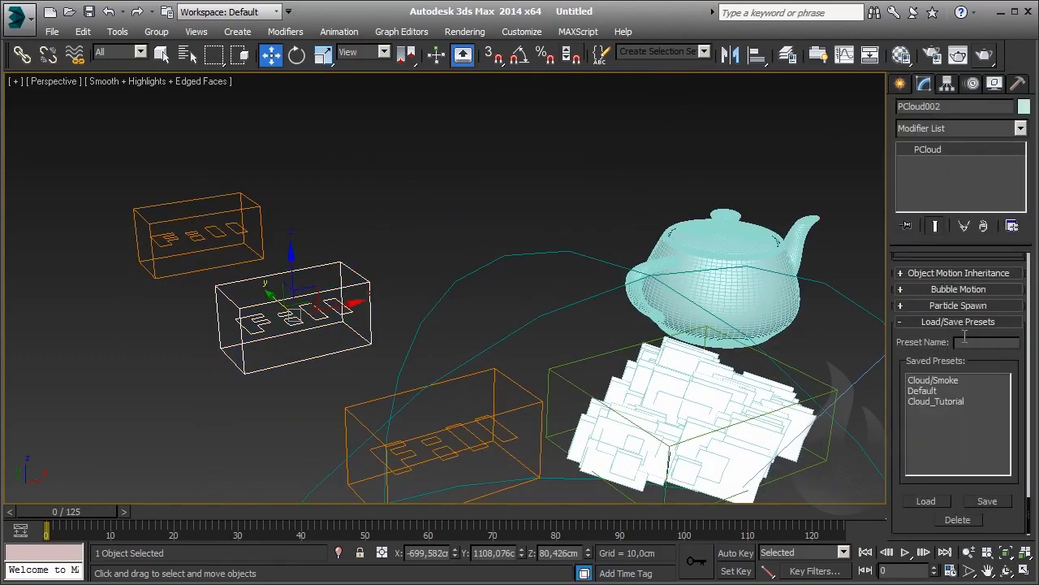
scroll(917, 357, up, 3)
scroll(921, 409, up, 3)
scroll(921, 409, up, 3)
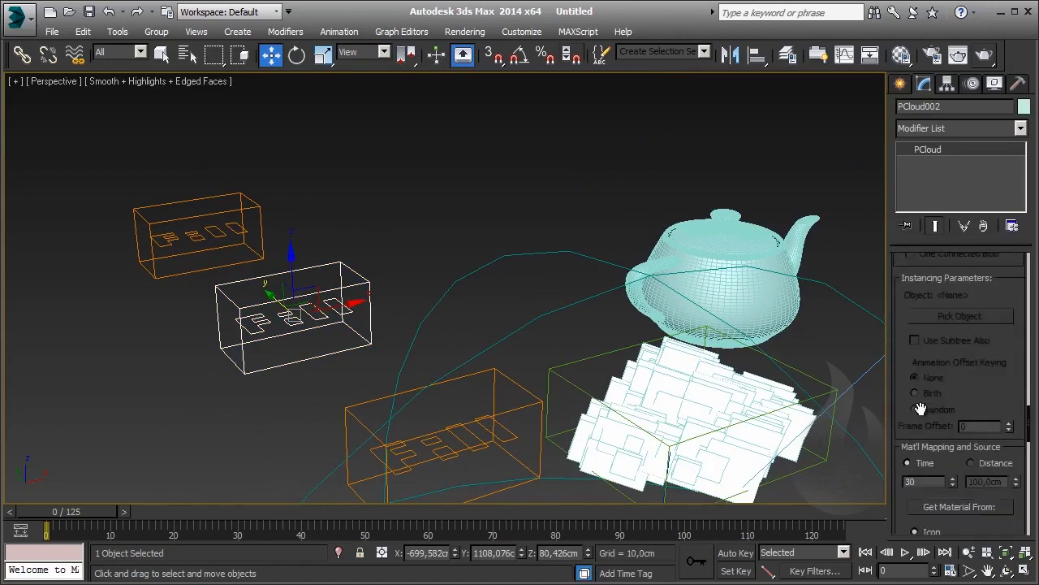
scroll(920, 408, up, 3)
scroll(924, 398, up, 2)
scroll(926, 398, down, 3)
scroll(929, 400, down, 4)
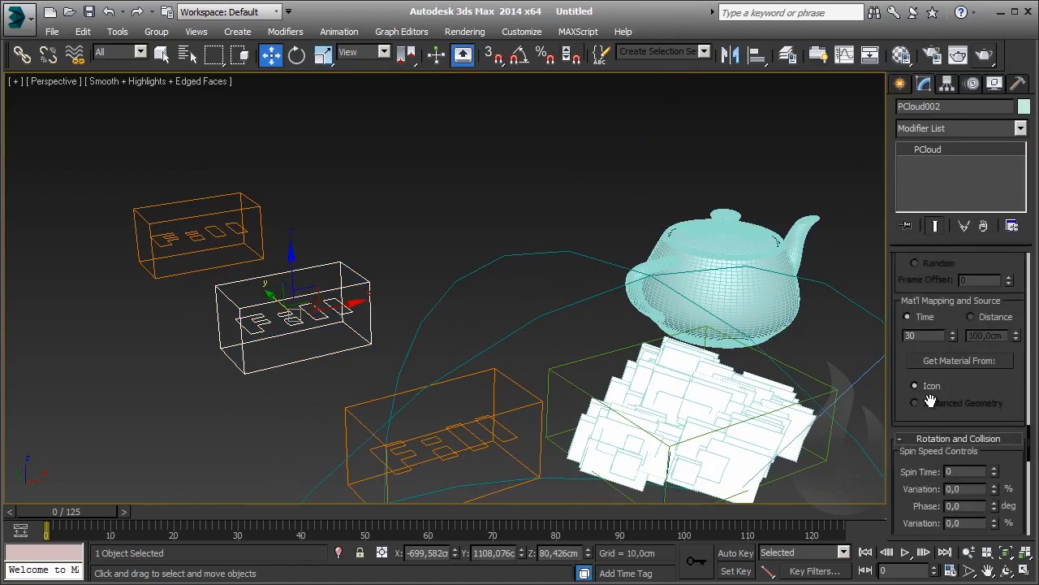
scroll(929, 399, down, 4)
scroll(925, 398, down, 5)
double_click(940, 388)
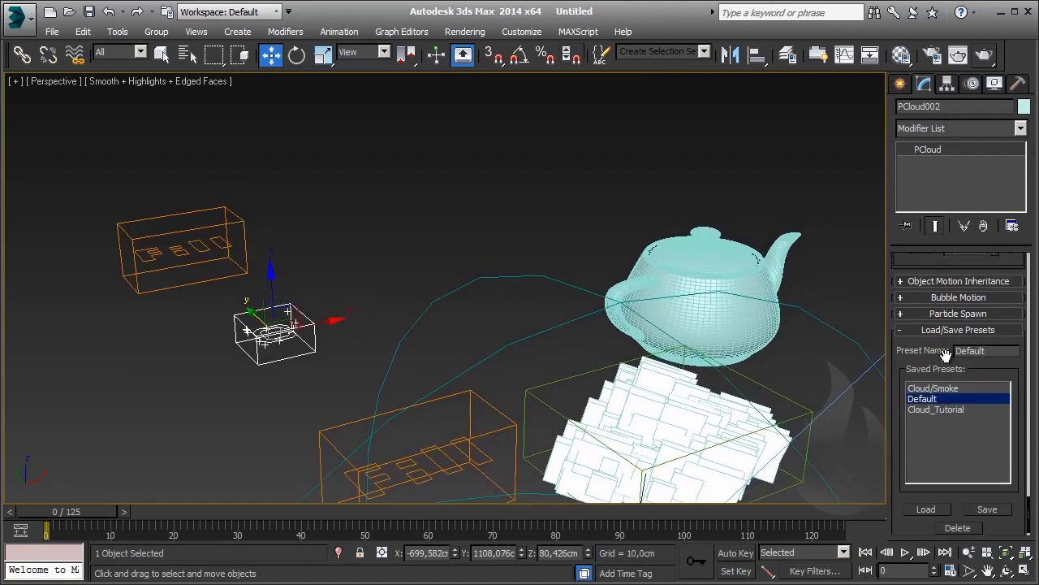
scroll(944, 453, up, 5)
scroll(948, 455, up, 5)
scroll(952, 452, up, 5)
scroll(952, 452, up, 5)
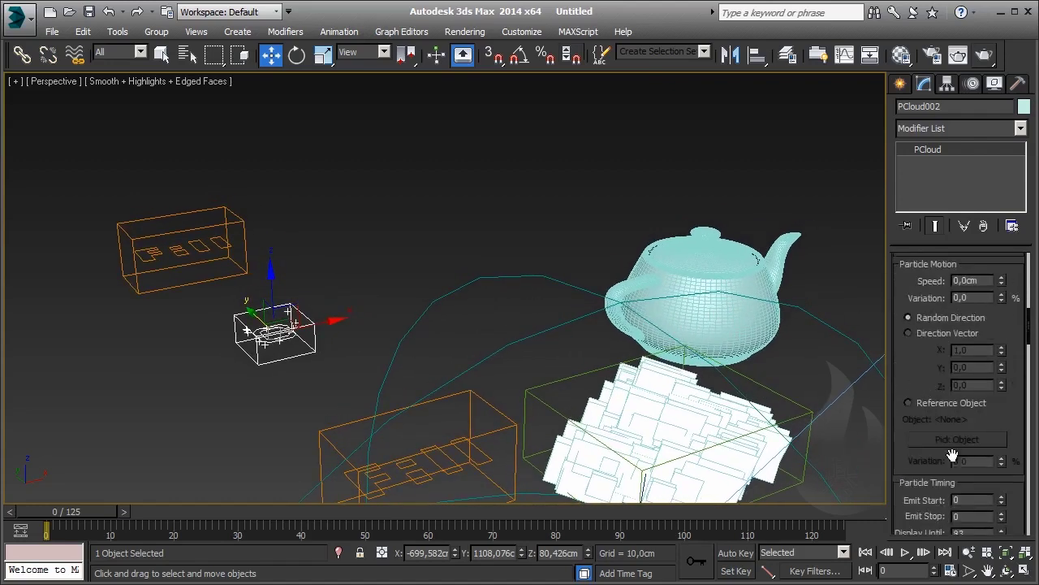
scroll(954, 453, up, 5)
scroll(957, 456, up, 5)
- Make Teapot001 PCloud002's emitter and load the Cloud_Tutorial preset
click(964, 324)
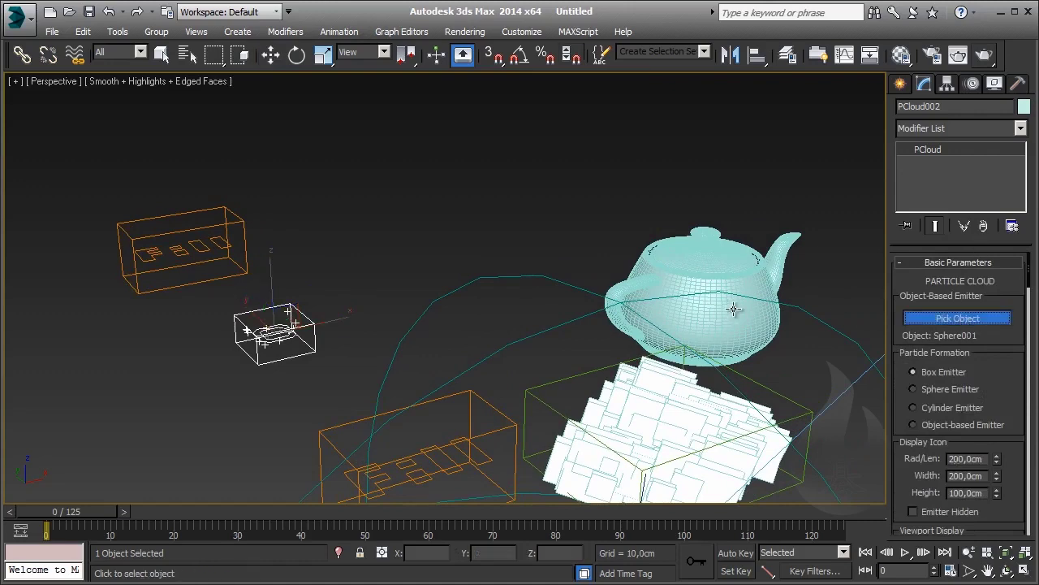
click(728, 280)
middle_drag(817, 399, 720, 370)
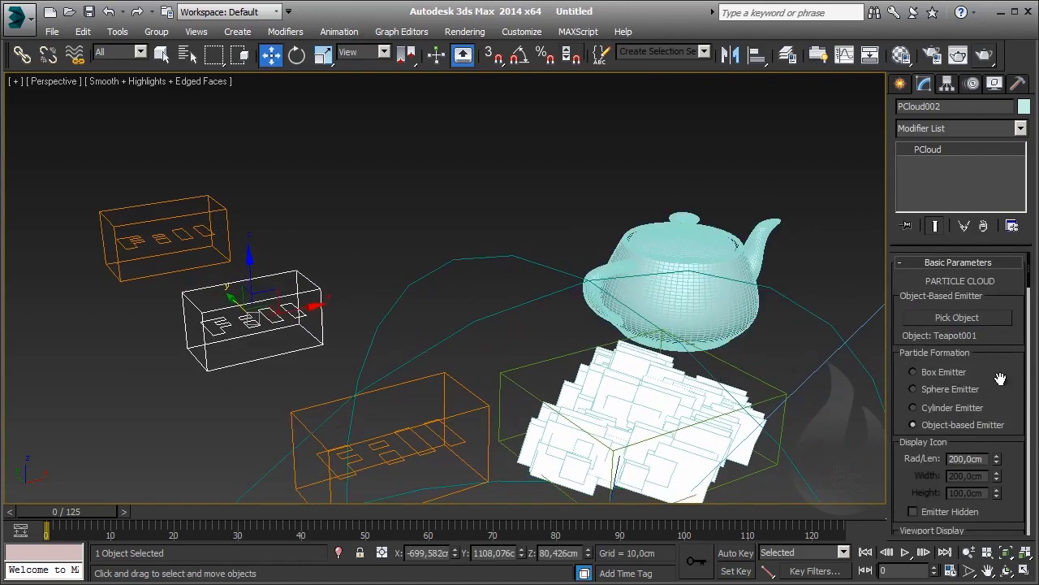
scroll(990, 357, down, 5)
scroll(993, 357, down, 5)
scroll(994, 356, down, 5)
scroll(994, 358, down, 5)
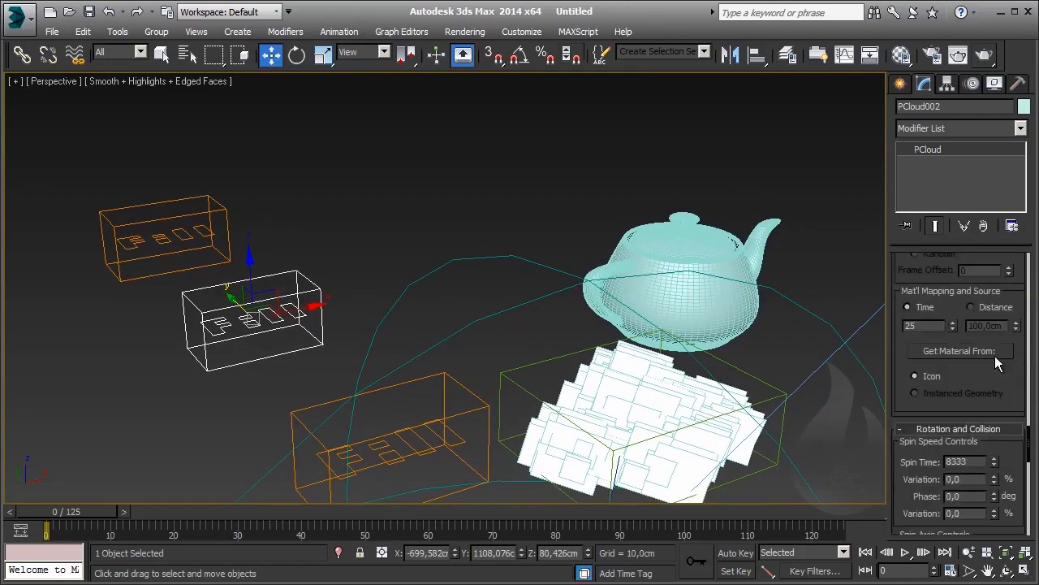
scroll(992, 358, down, 5)
scroll(990, 360, down, 5)
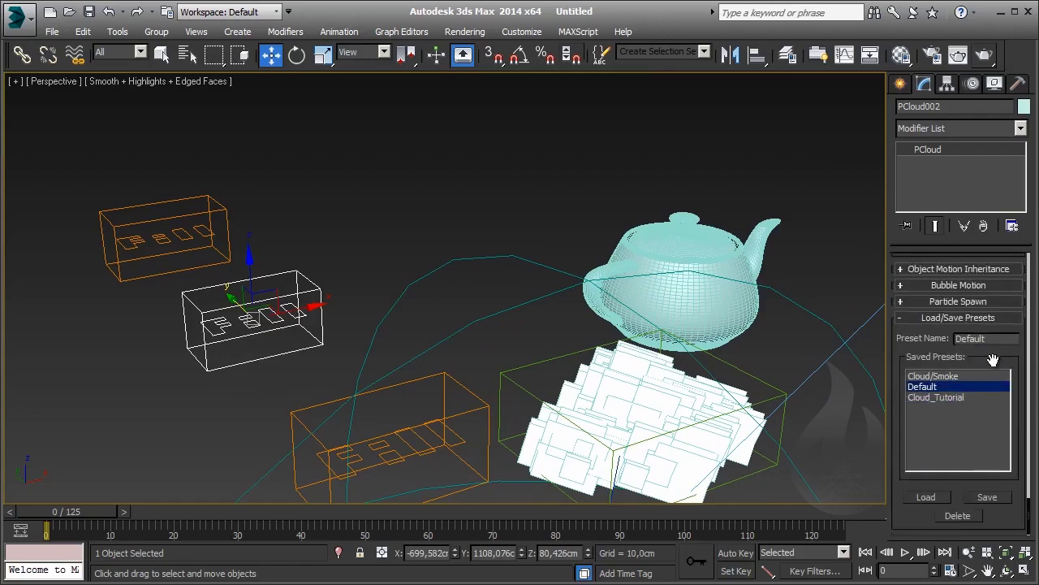
click(940, 396)
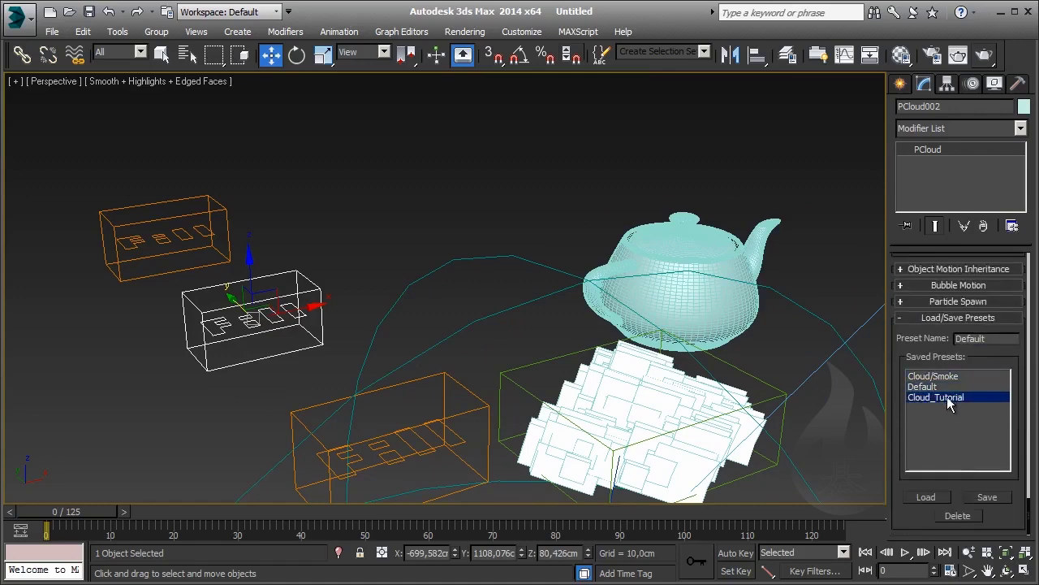
click(930, 497)
- Uncheck Renderable in Teapot001's Object Properties, then select PCloud003
scroll(545, 168, up, 1)
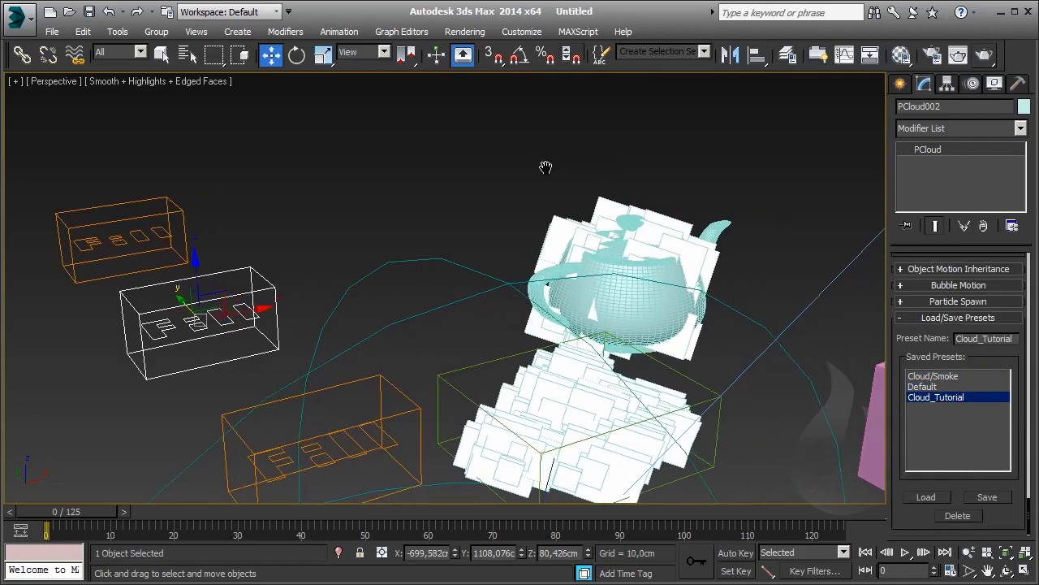
scroll(545, 168, up, 4)
right_click(638, 256)
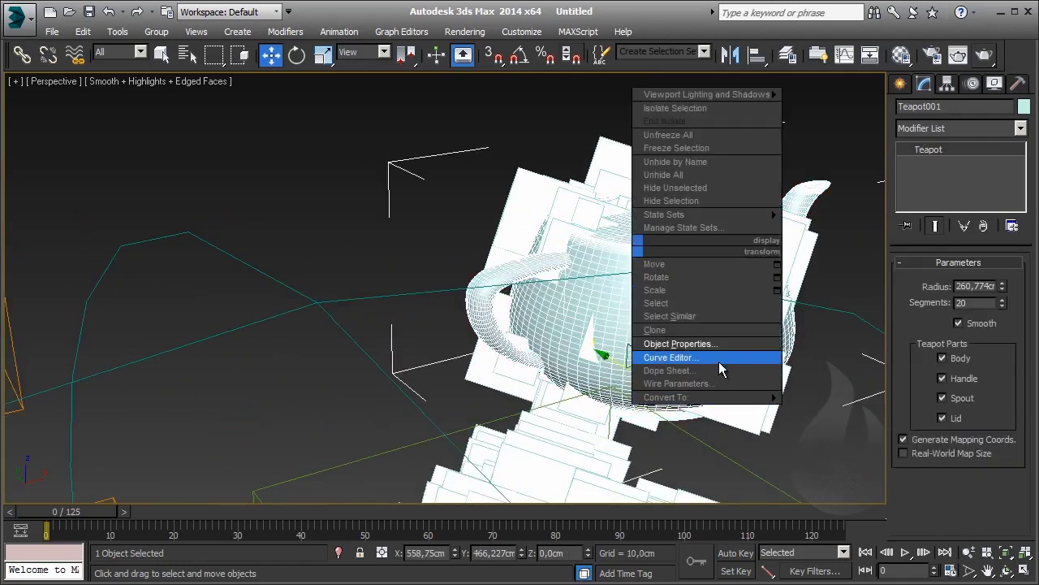
click(707, 344)
click(548, 269)
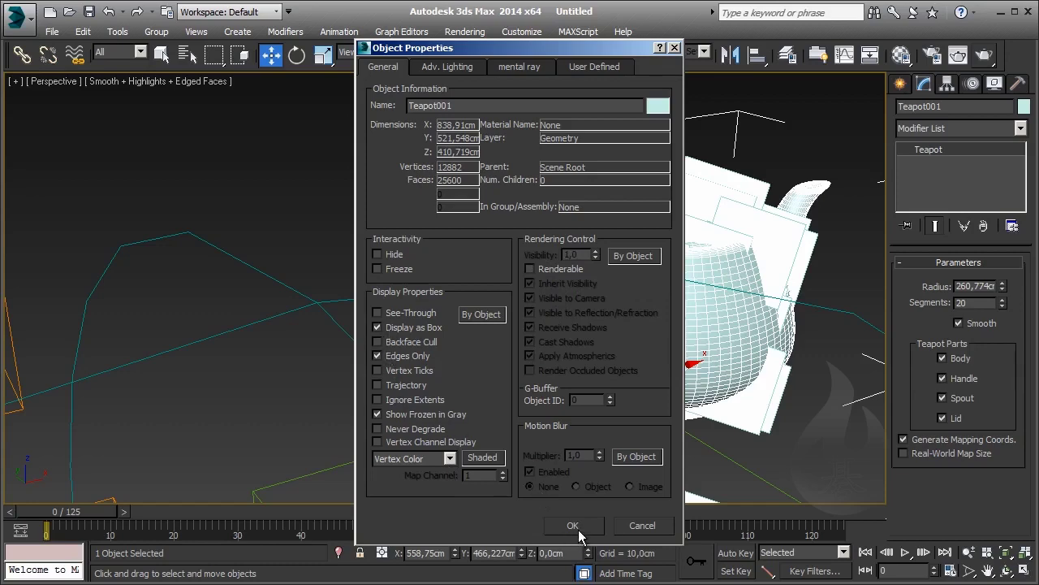
click(573, 525)
scroll(582, 325, down, 2)
scroll(368, 271, down, 4)
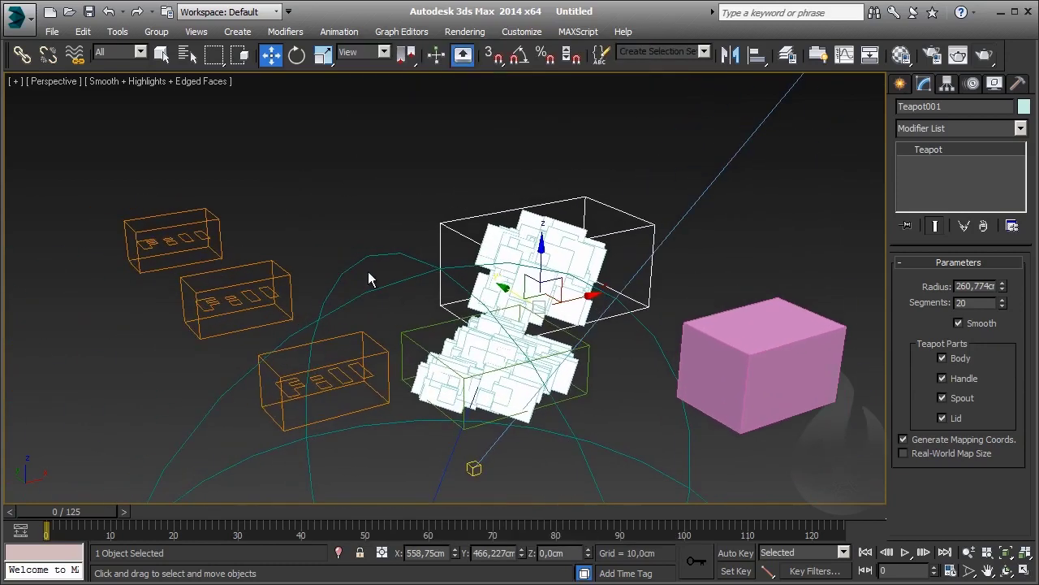
click(197, 221)
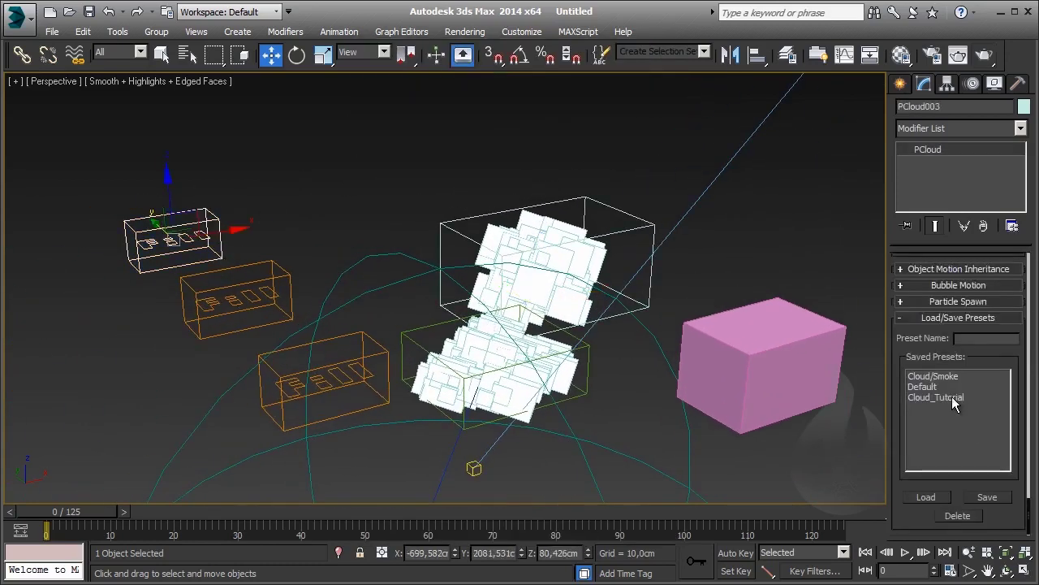
- Give PCloud003 the Default preset and pick Box001 as its emitter
click(939, 387)
scroll(942, 429, up, 3)
scroll(942, 422, up, 4)
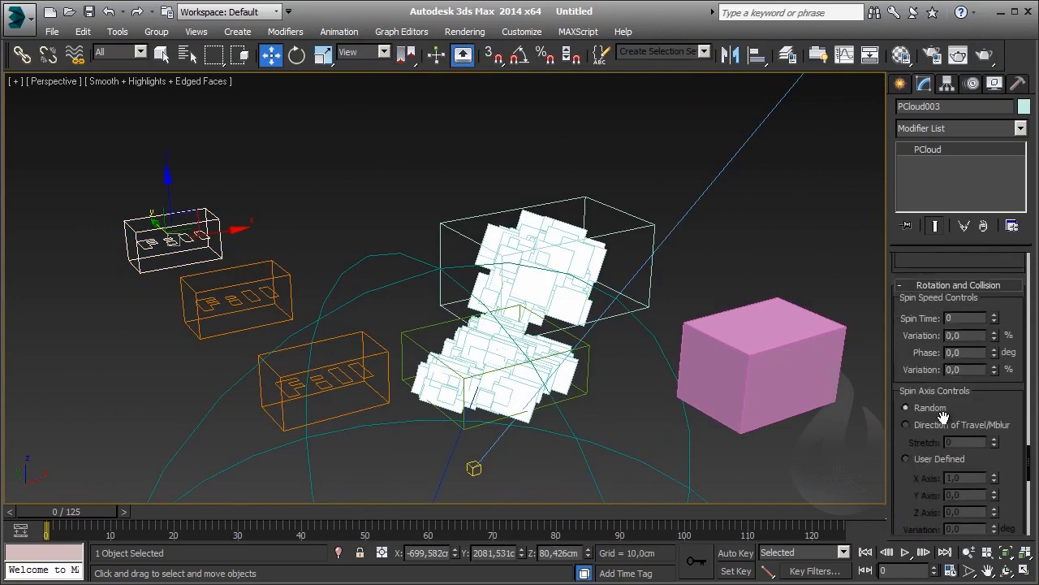
scroll(941, 418, up, 4)
scroll(942, 415, up, 3)
scroll(943, 415, up, 4)
scroll(943, 421, up, 4)
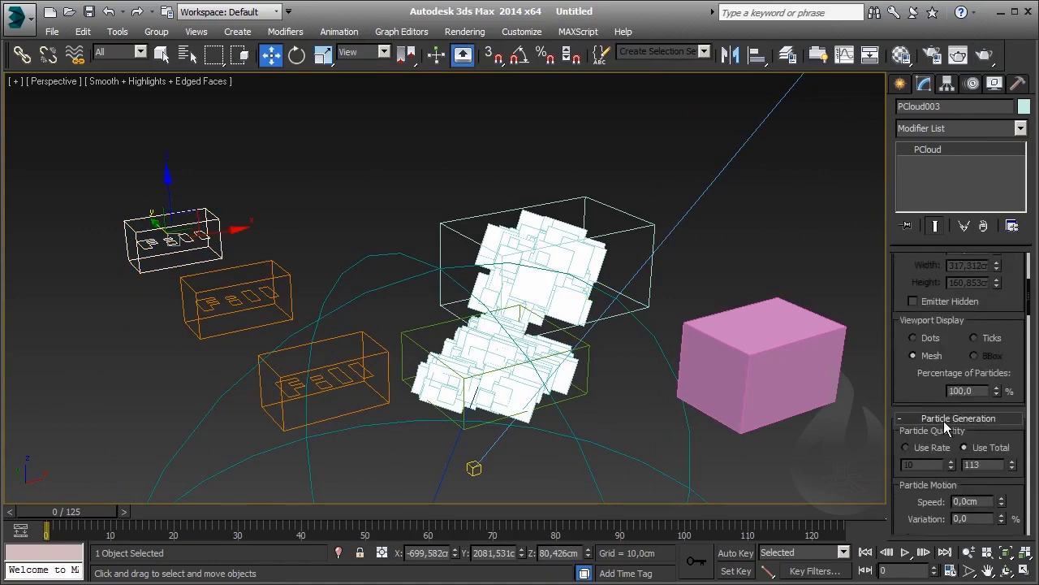
scroll(943, 421, up, 3)
click(961, 318)
click(747, 334)
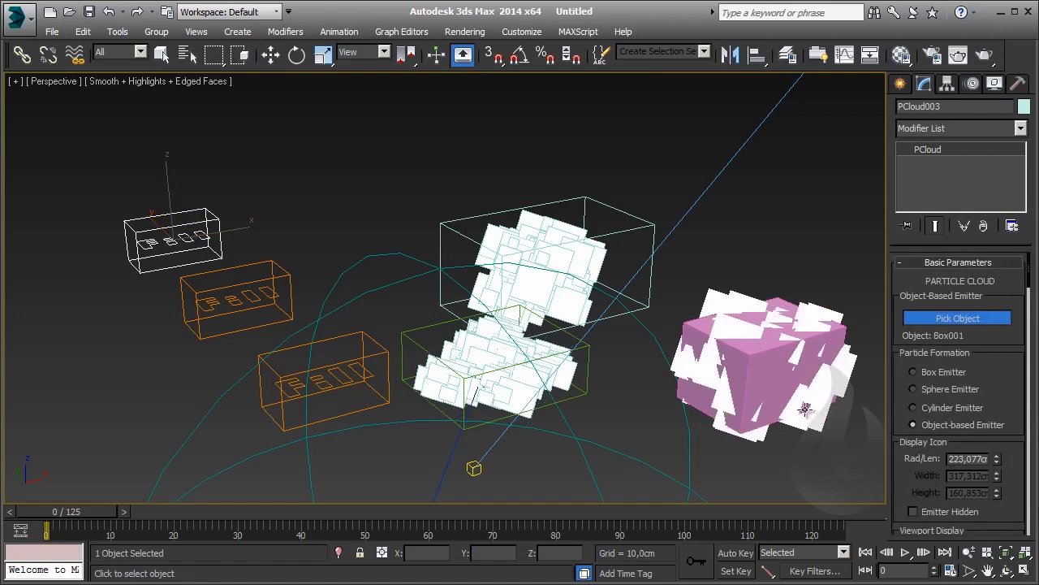
- Uncheck Renderable in Box001's Object Properties
click(771, 370)
right_click(771, 370)
click(813, 458)
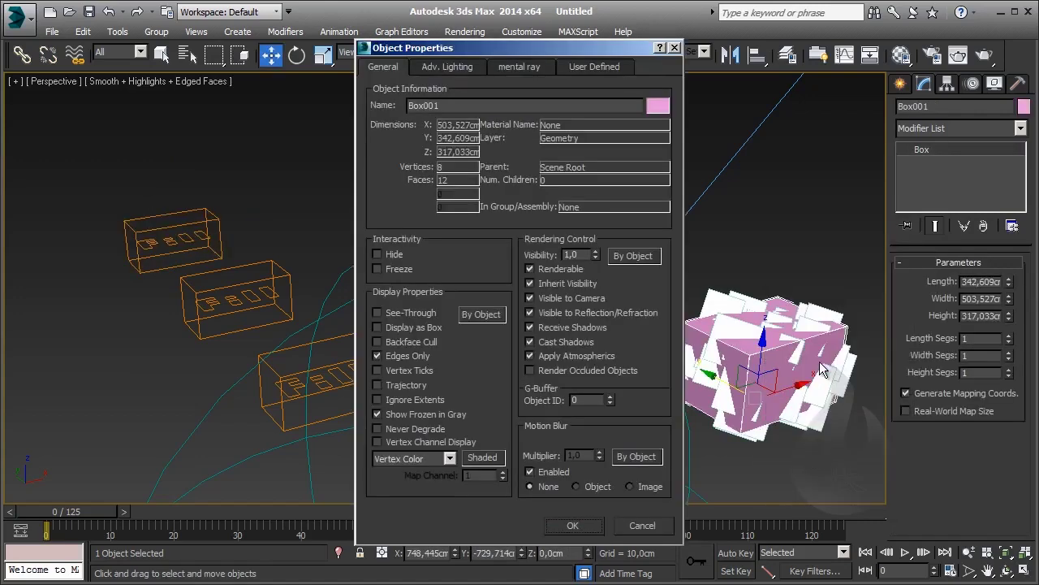
click(530, 269)
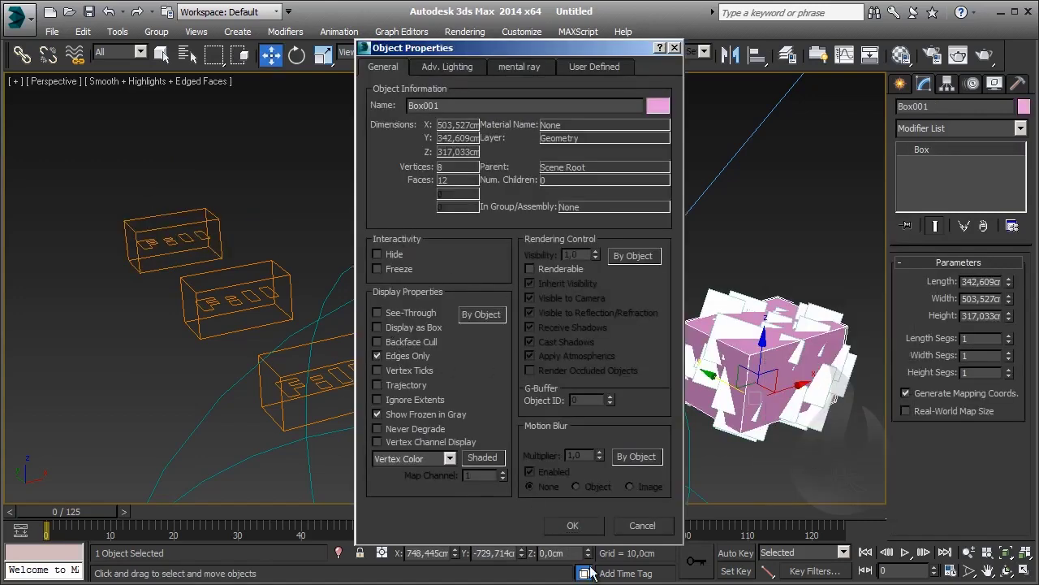
click(572, 525)
- Assign the first material to both teapot and box particle clouds
drag(238, 179, 134, 339)
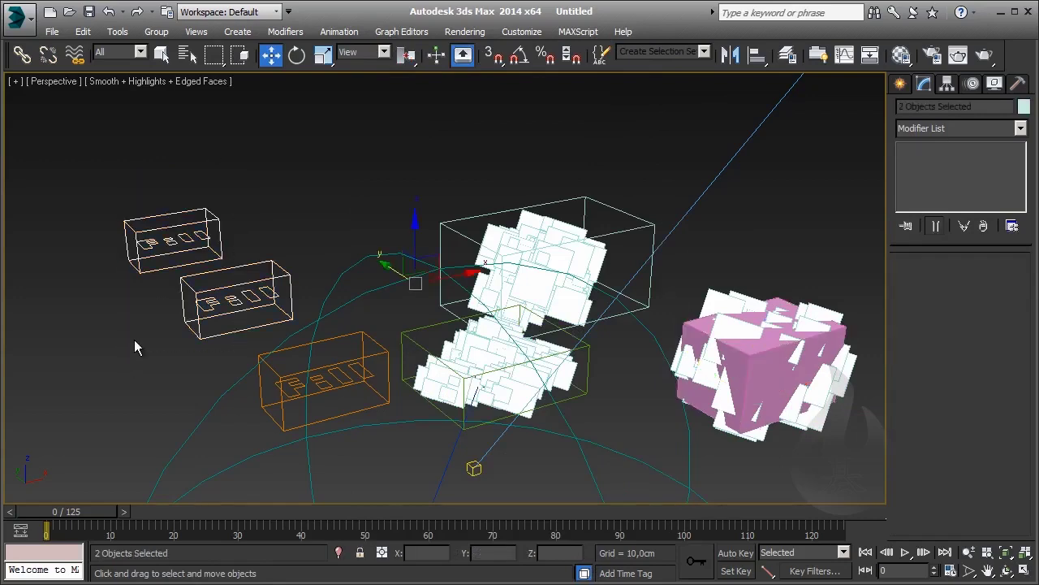
click(902, 54)
click(253, 276)
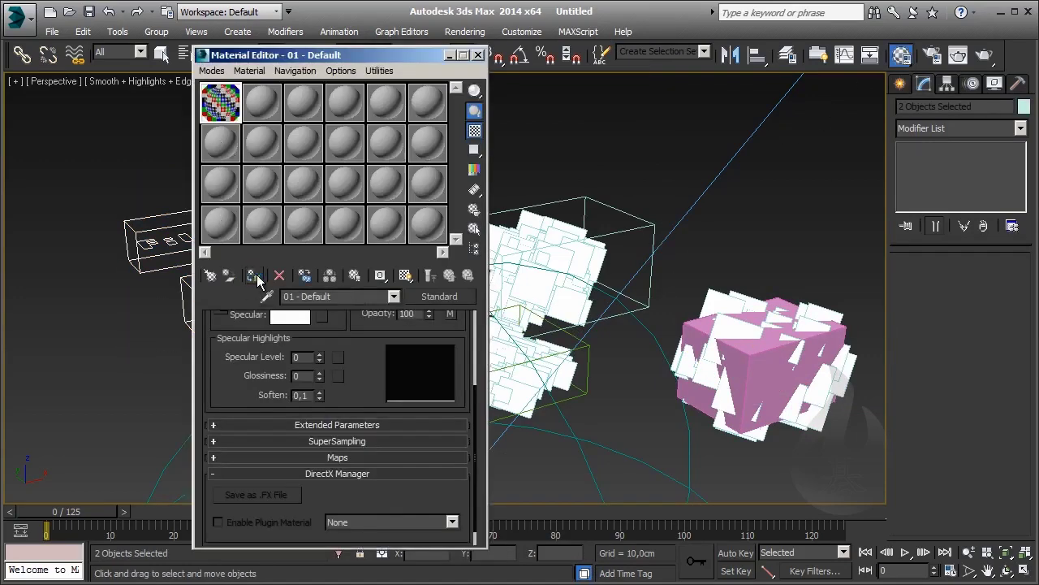
click(477, 54)
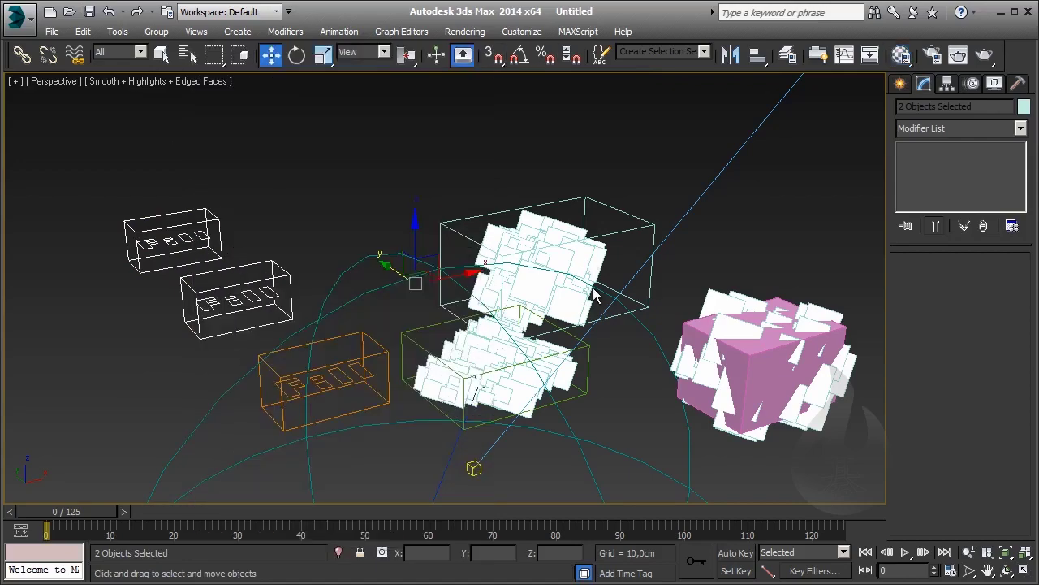
mouse_move(592, 294)
alt+middle_down()
mouse_move(505, 315)
mouse_move(491, 350)
mouse_move(469, 324)
mouse_move(521, 338)
mouse_move(557, 329)
mouse_move(517, 354)
alt+middle_up()
scroll(469, 324, up, 2)
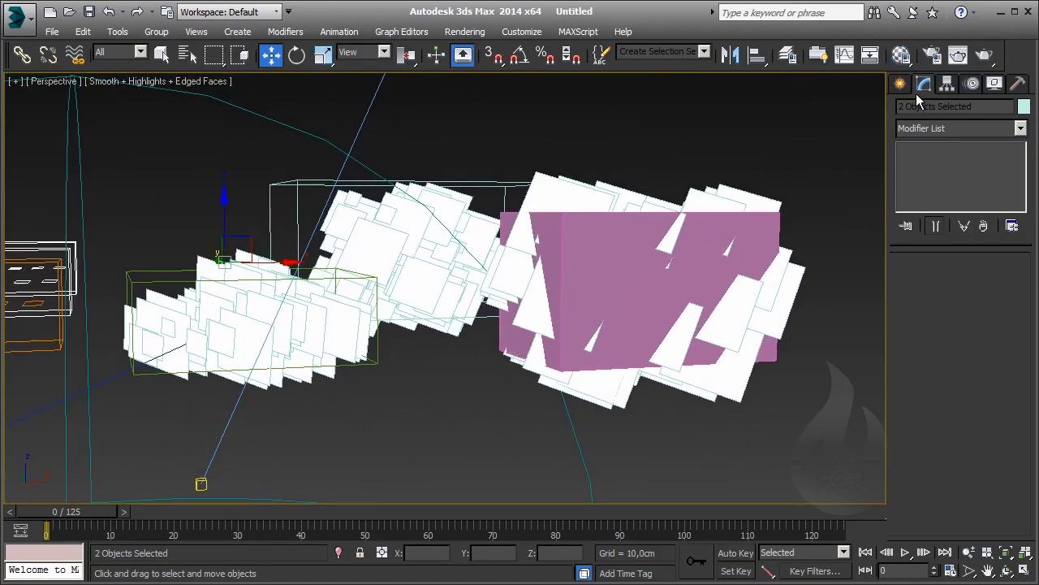
- Render the teapot and box clouds in Perspective, then re-render from a closer, rotated angle
click(985, 57)
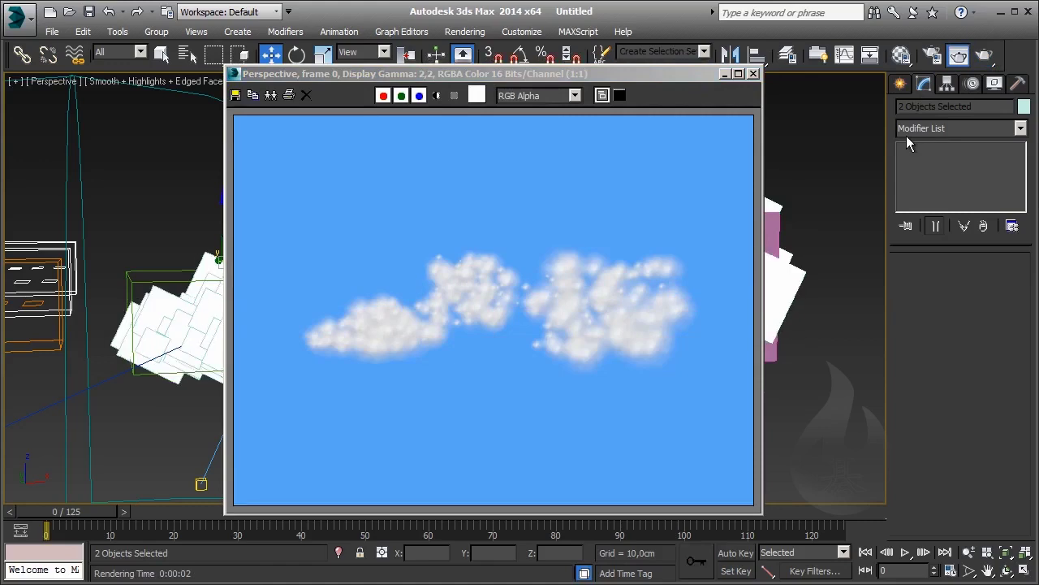
click(755, 75)
mouse_move(505, 326)
alt+middle_down()
mouse_move(448, 332)
mouse_move(465, 292)
mouse_move(435, 313)
alt+middle_up()
scroll(453, 288, up, 3)
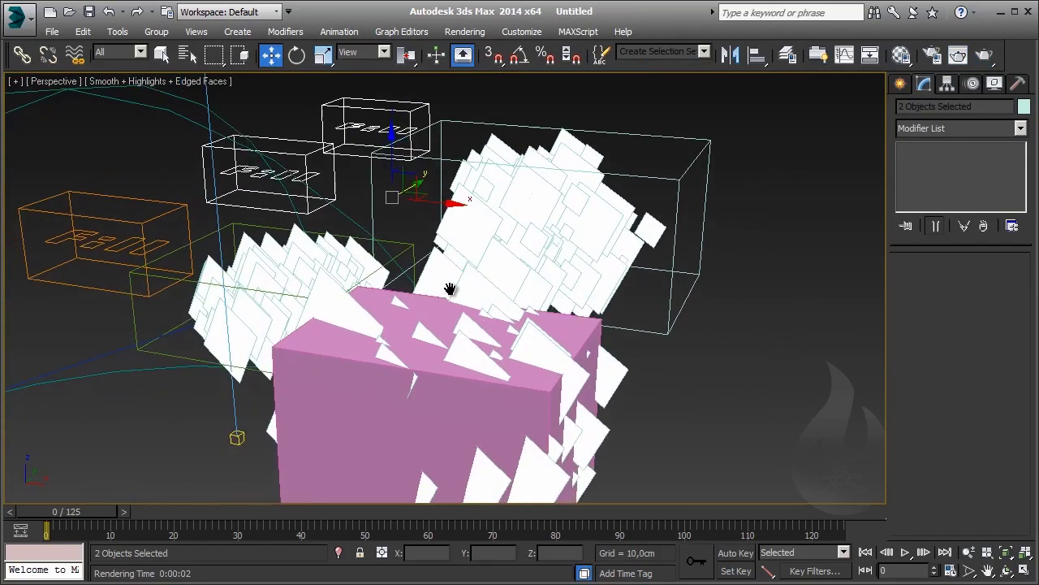
scroll(455, 285, up, 1)
scroll(454, 285, up, 2)
click(959, 55)
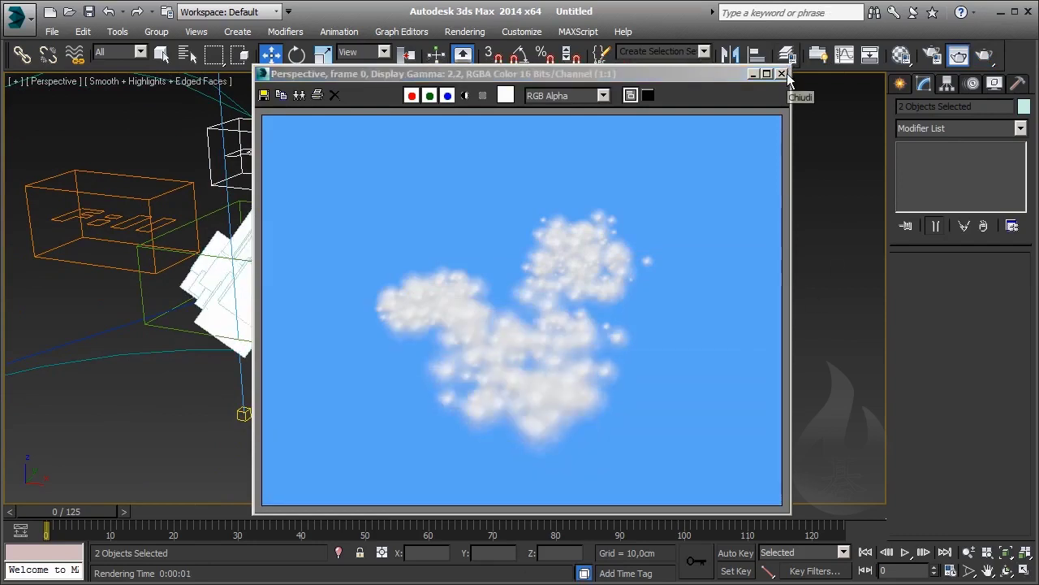
click(784, 74)
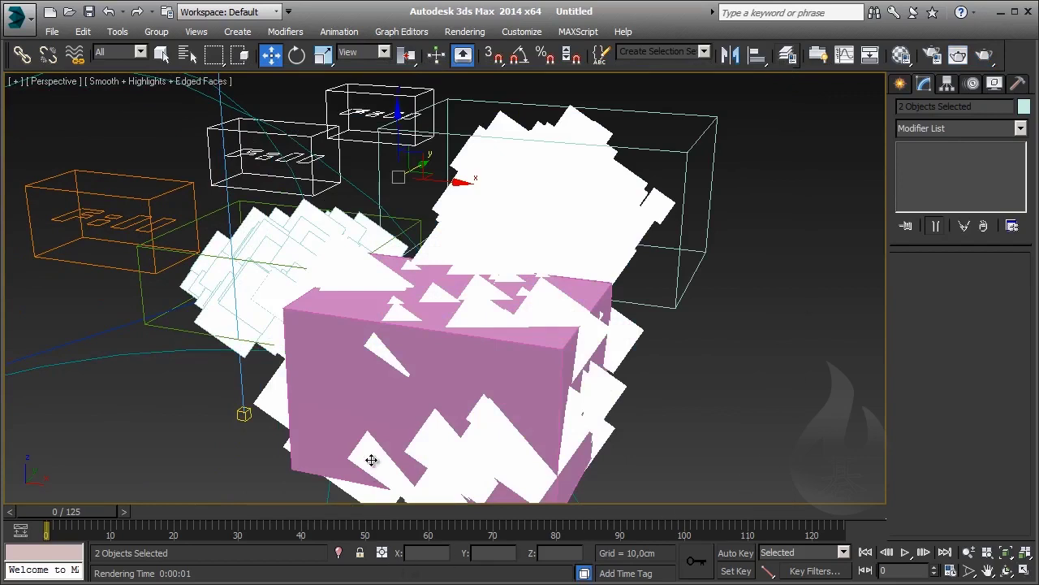